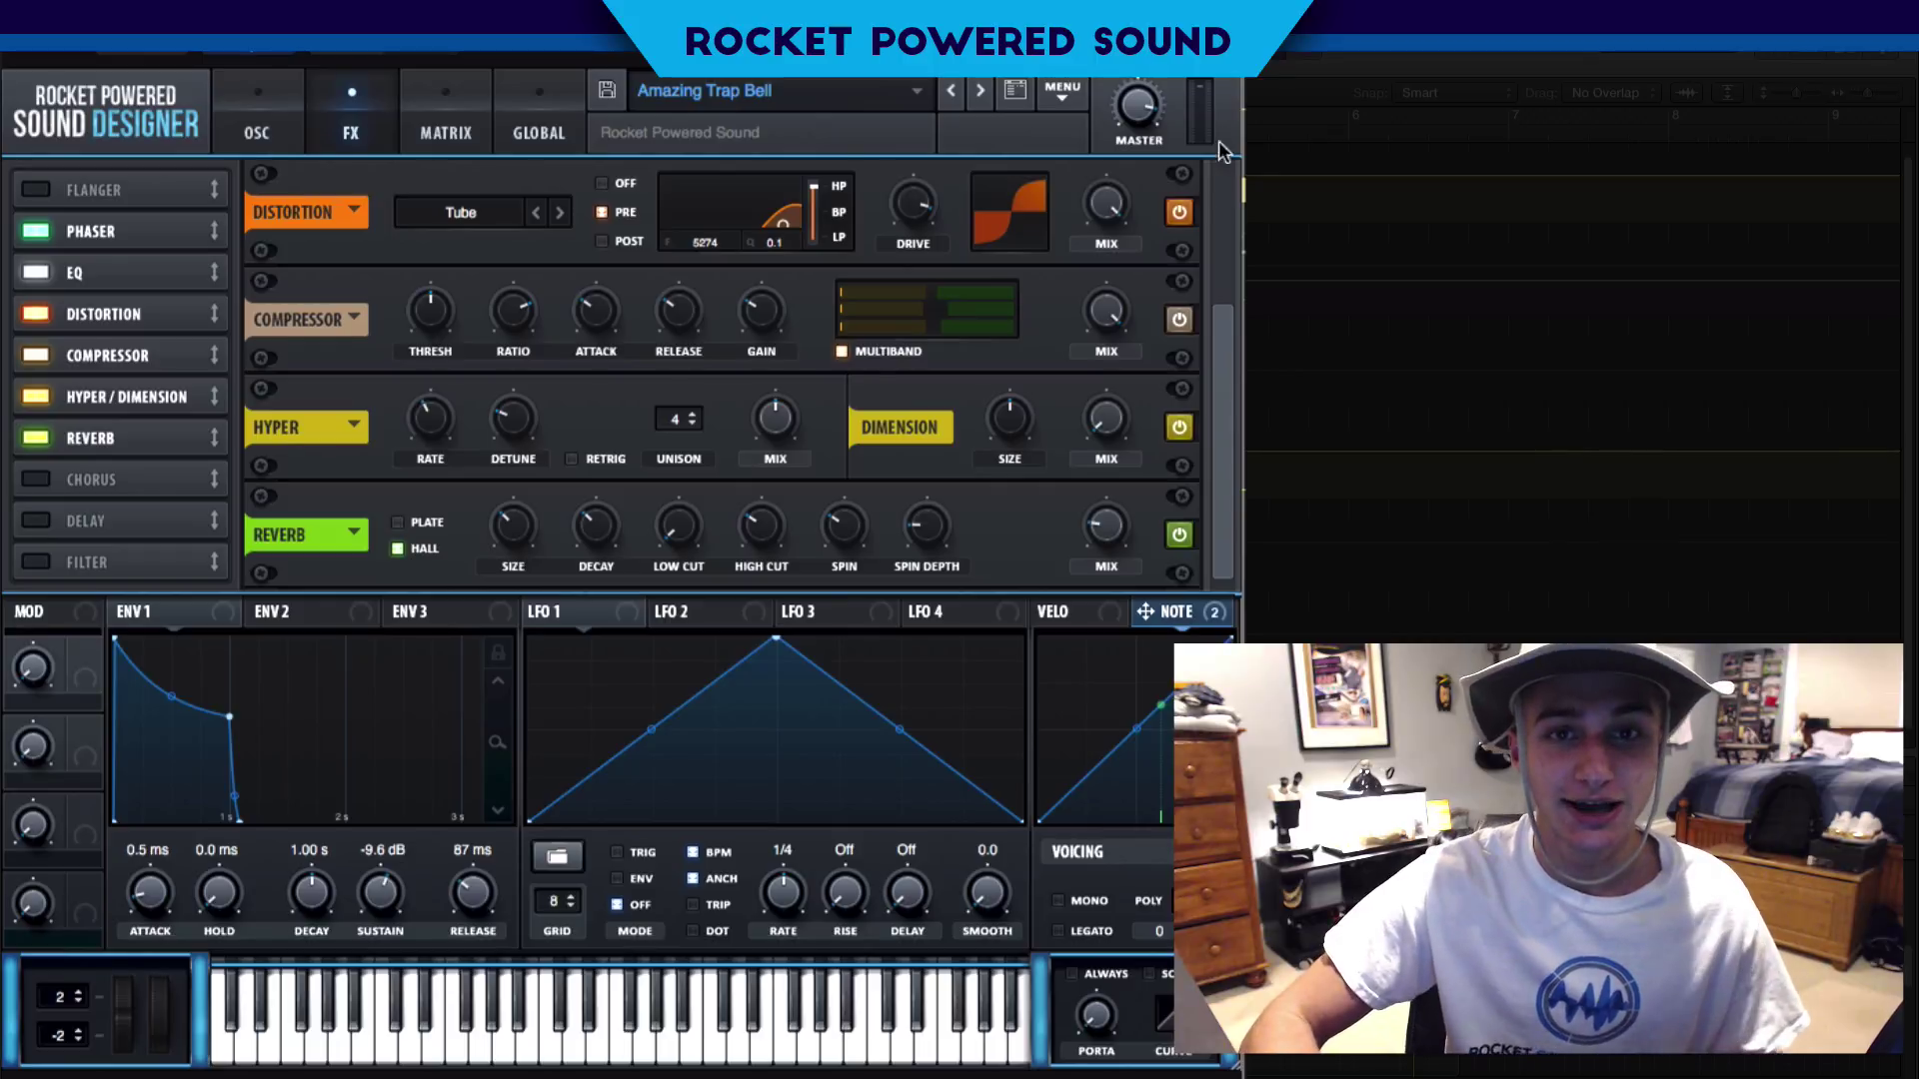
Initialize the patch and load the Analog_BD_Sin wavetable into oscillator A
{"action": "left_click", "coordinate": [1062, 91]}
{"action": "left_click", "coordinate": [1171, 210]}
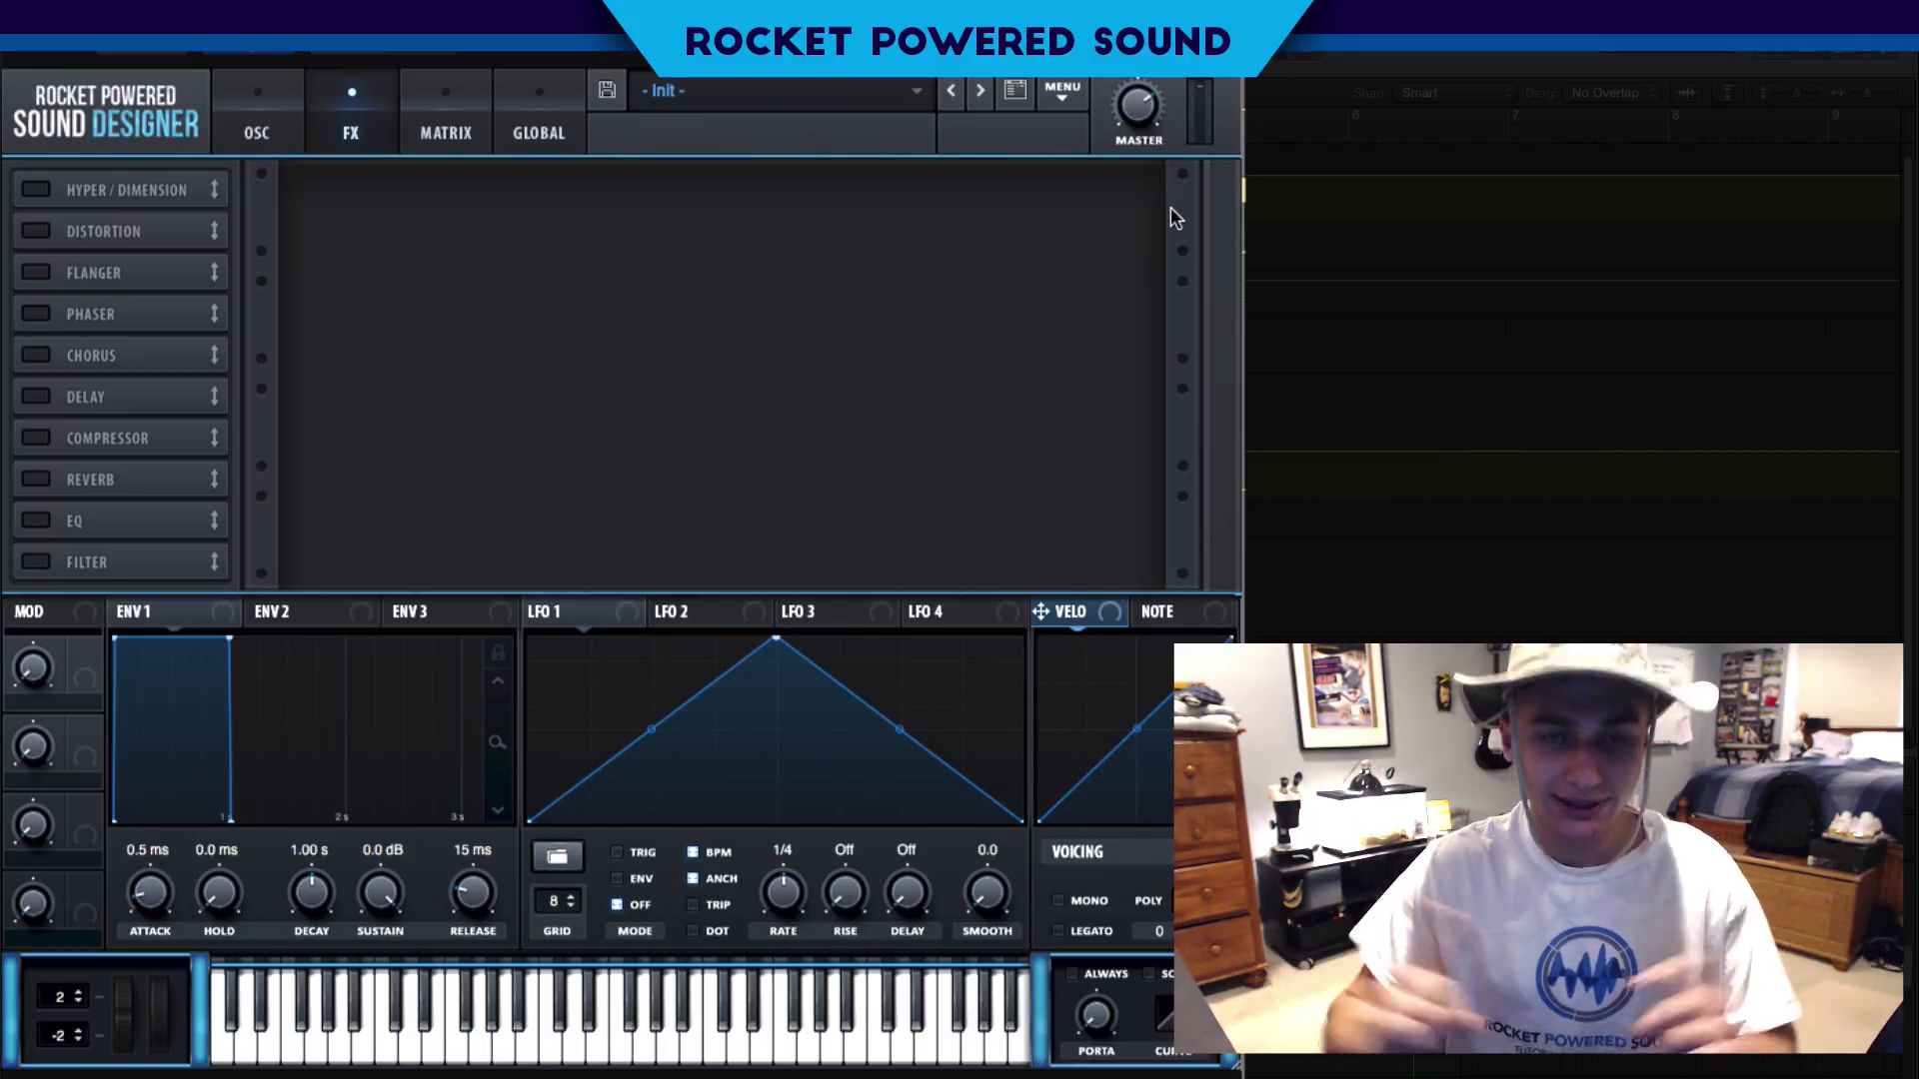
{"action": "left_click", "coordinate": [260, 128]}
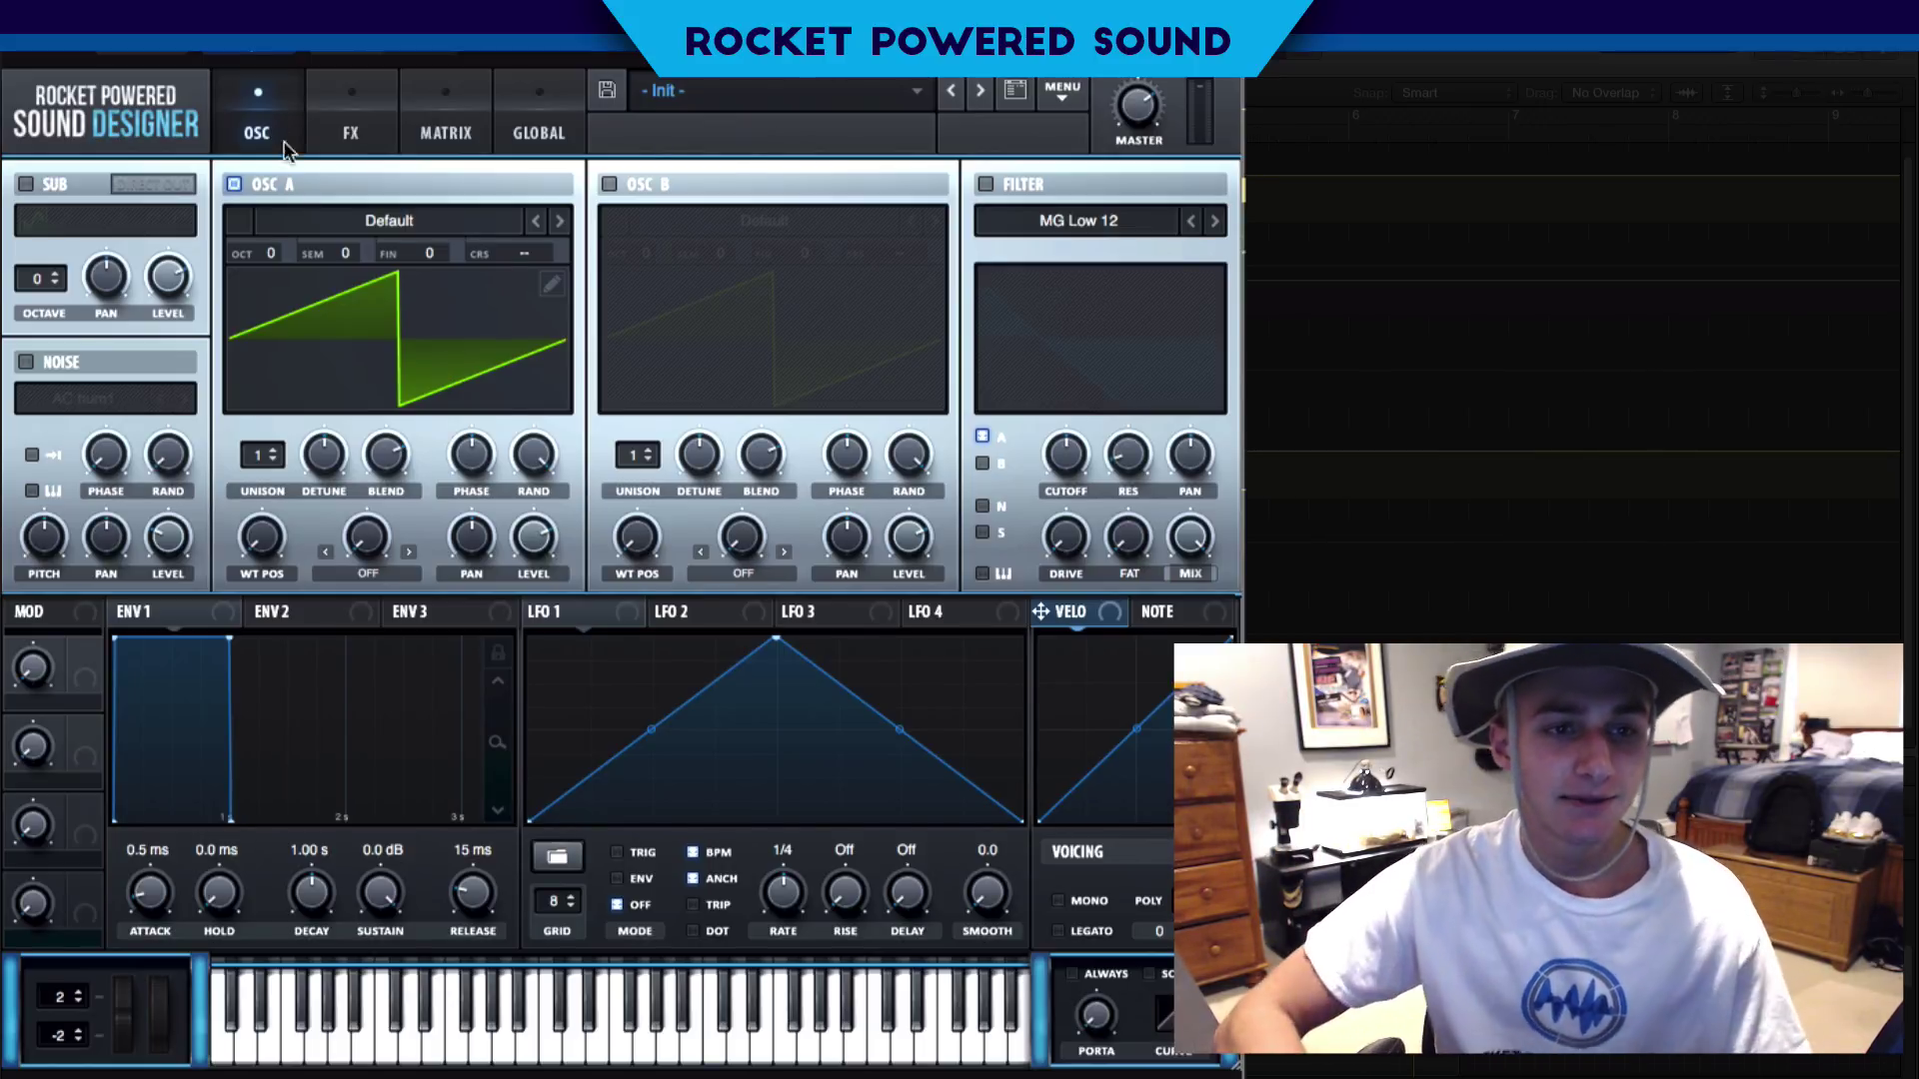
{"action": "left_click", "coordinate": [403, 228]}
{"action": "mouse_move", "coordinate": [411, 280]}
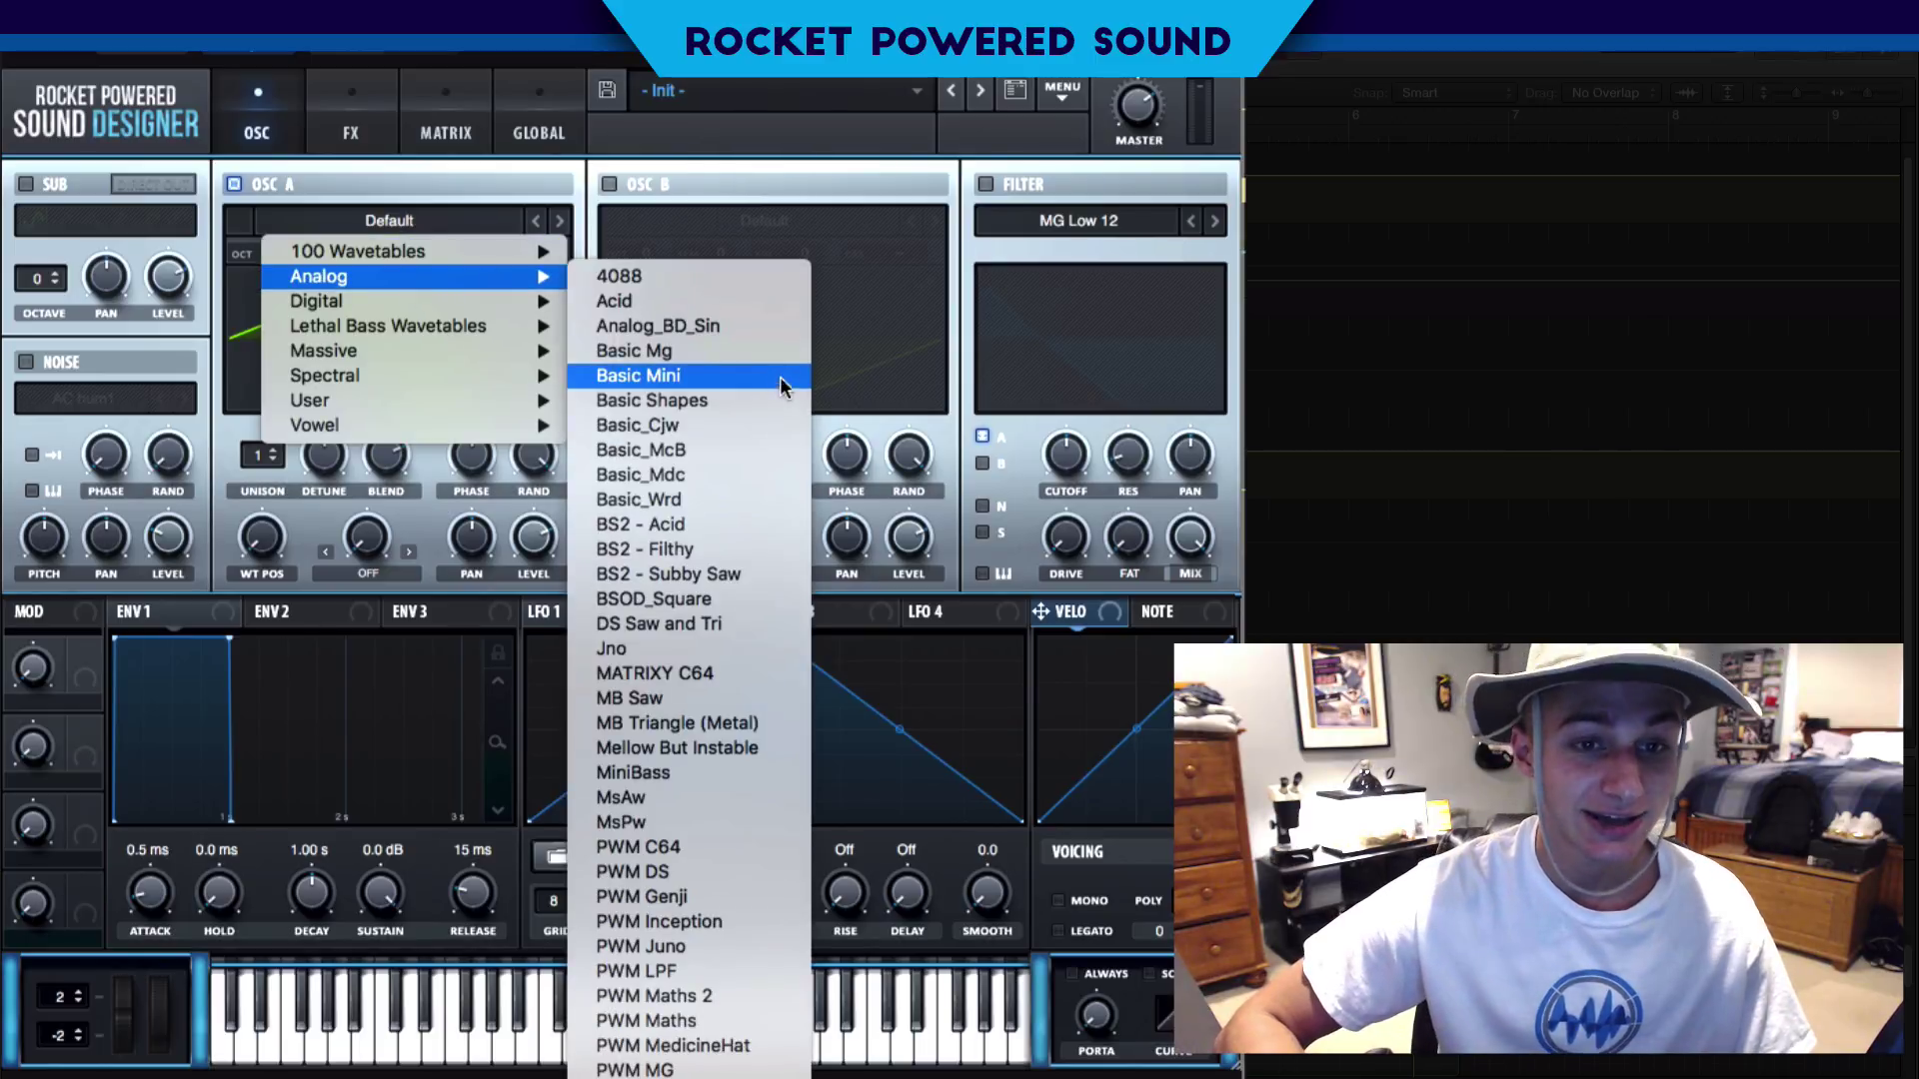
{"action": "left_click", "coordinate": [781, 330]}
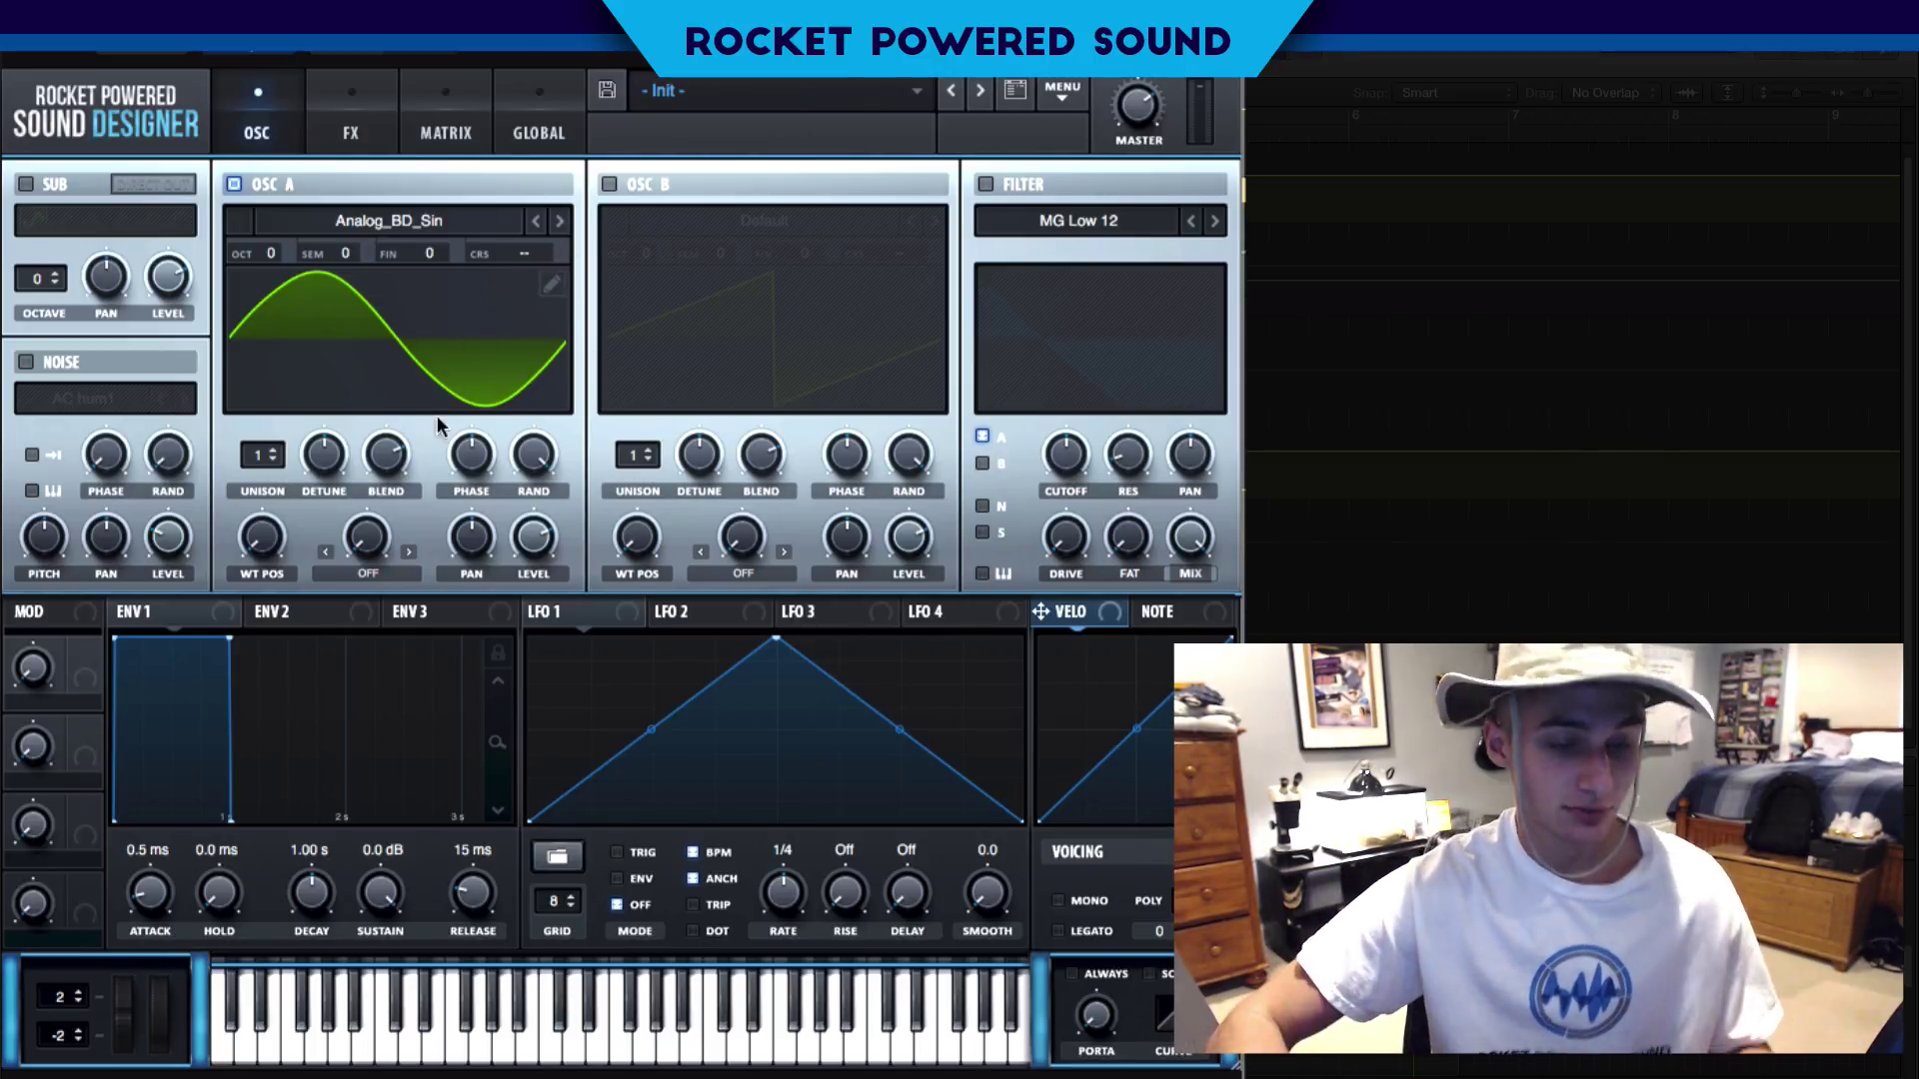
Set envelope 1's sustain to -5.1 dB and its release to 76 ms
{"action": "left_click_drag", "start_coordinate": [390, 875], "coordinate": [360, 934]}
{"action": "left_click_drag", "start_coordinate": [488, 908], "coordinate": [492, 888]}
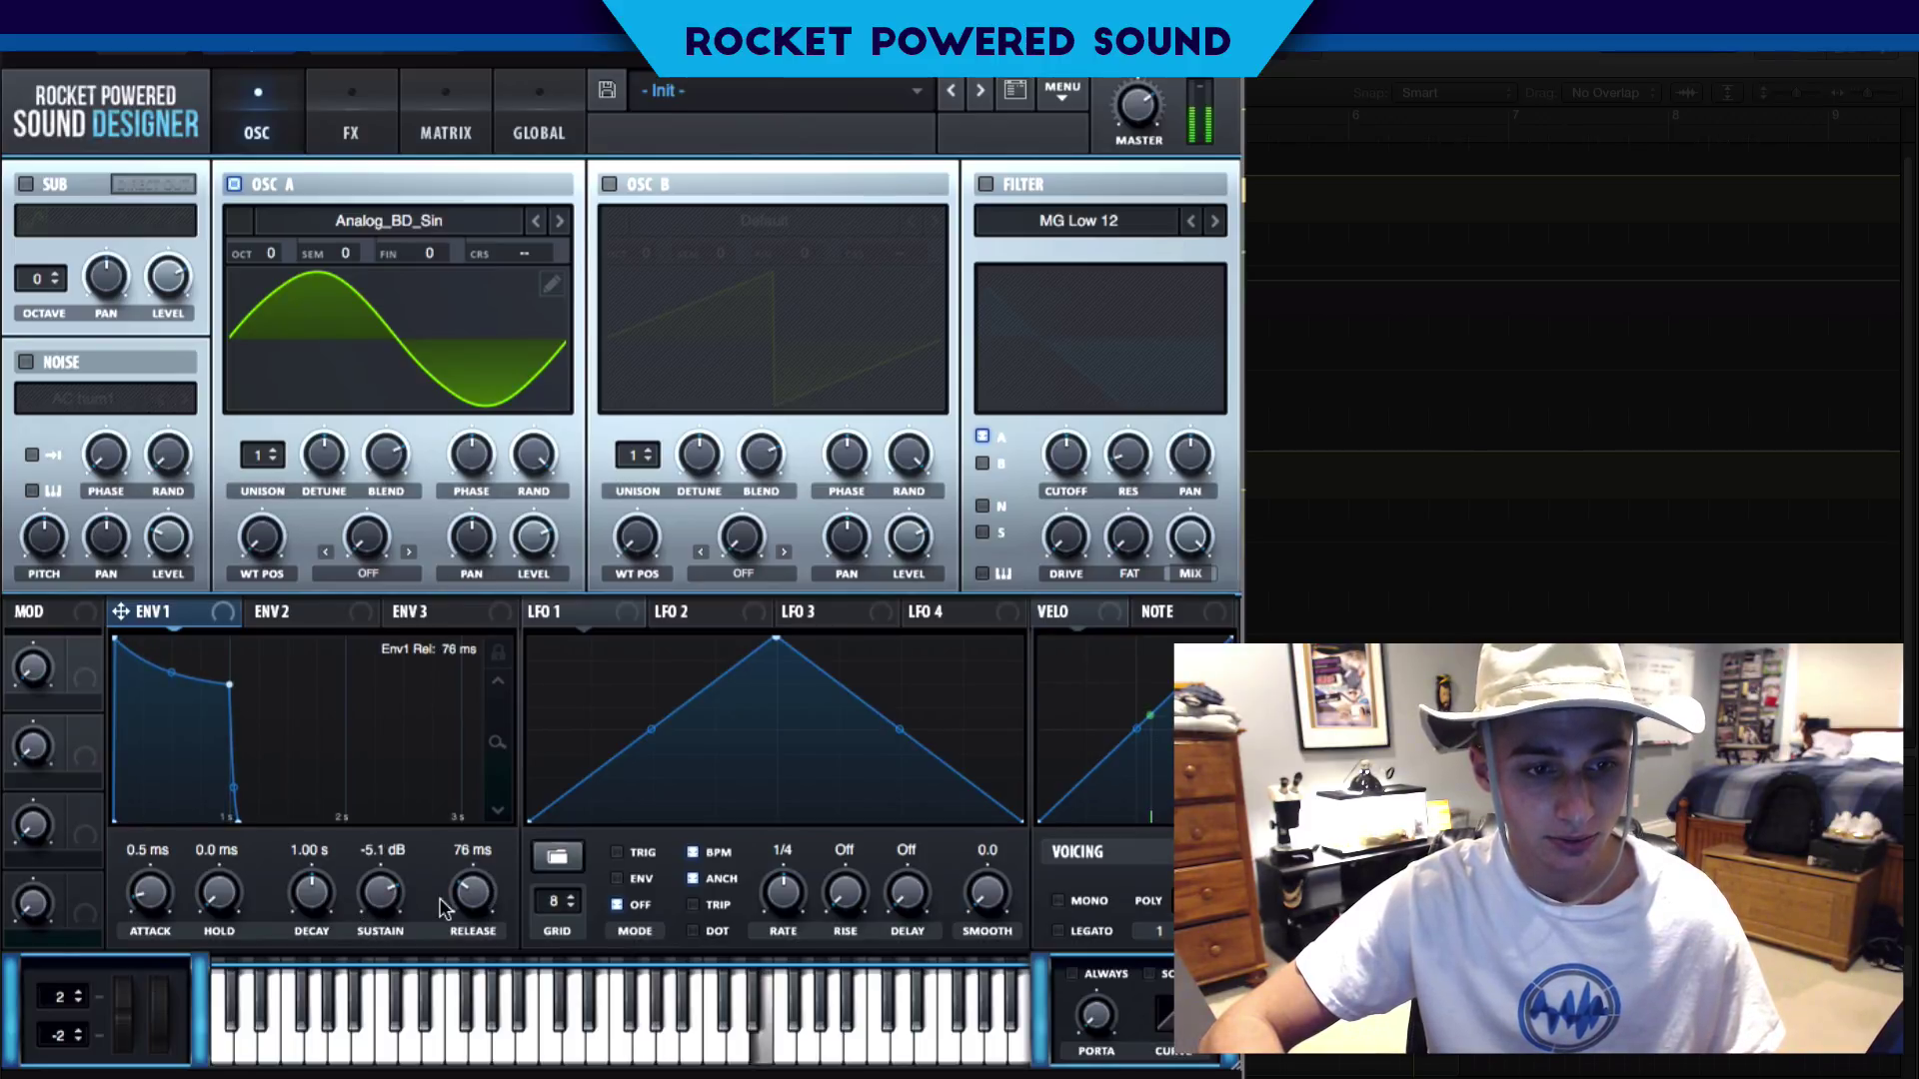
Enable the Phaser effect, set its rate, depth and frequency to minimum and its feedback to maximum
{"action": "left_click", "coordinate": [351, 125]}
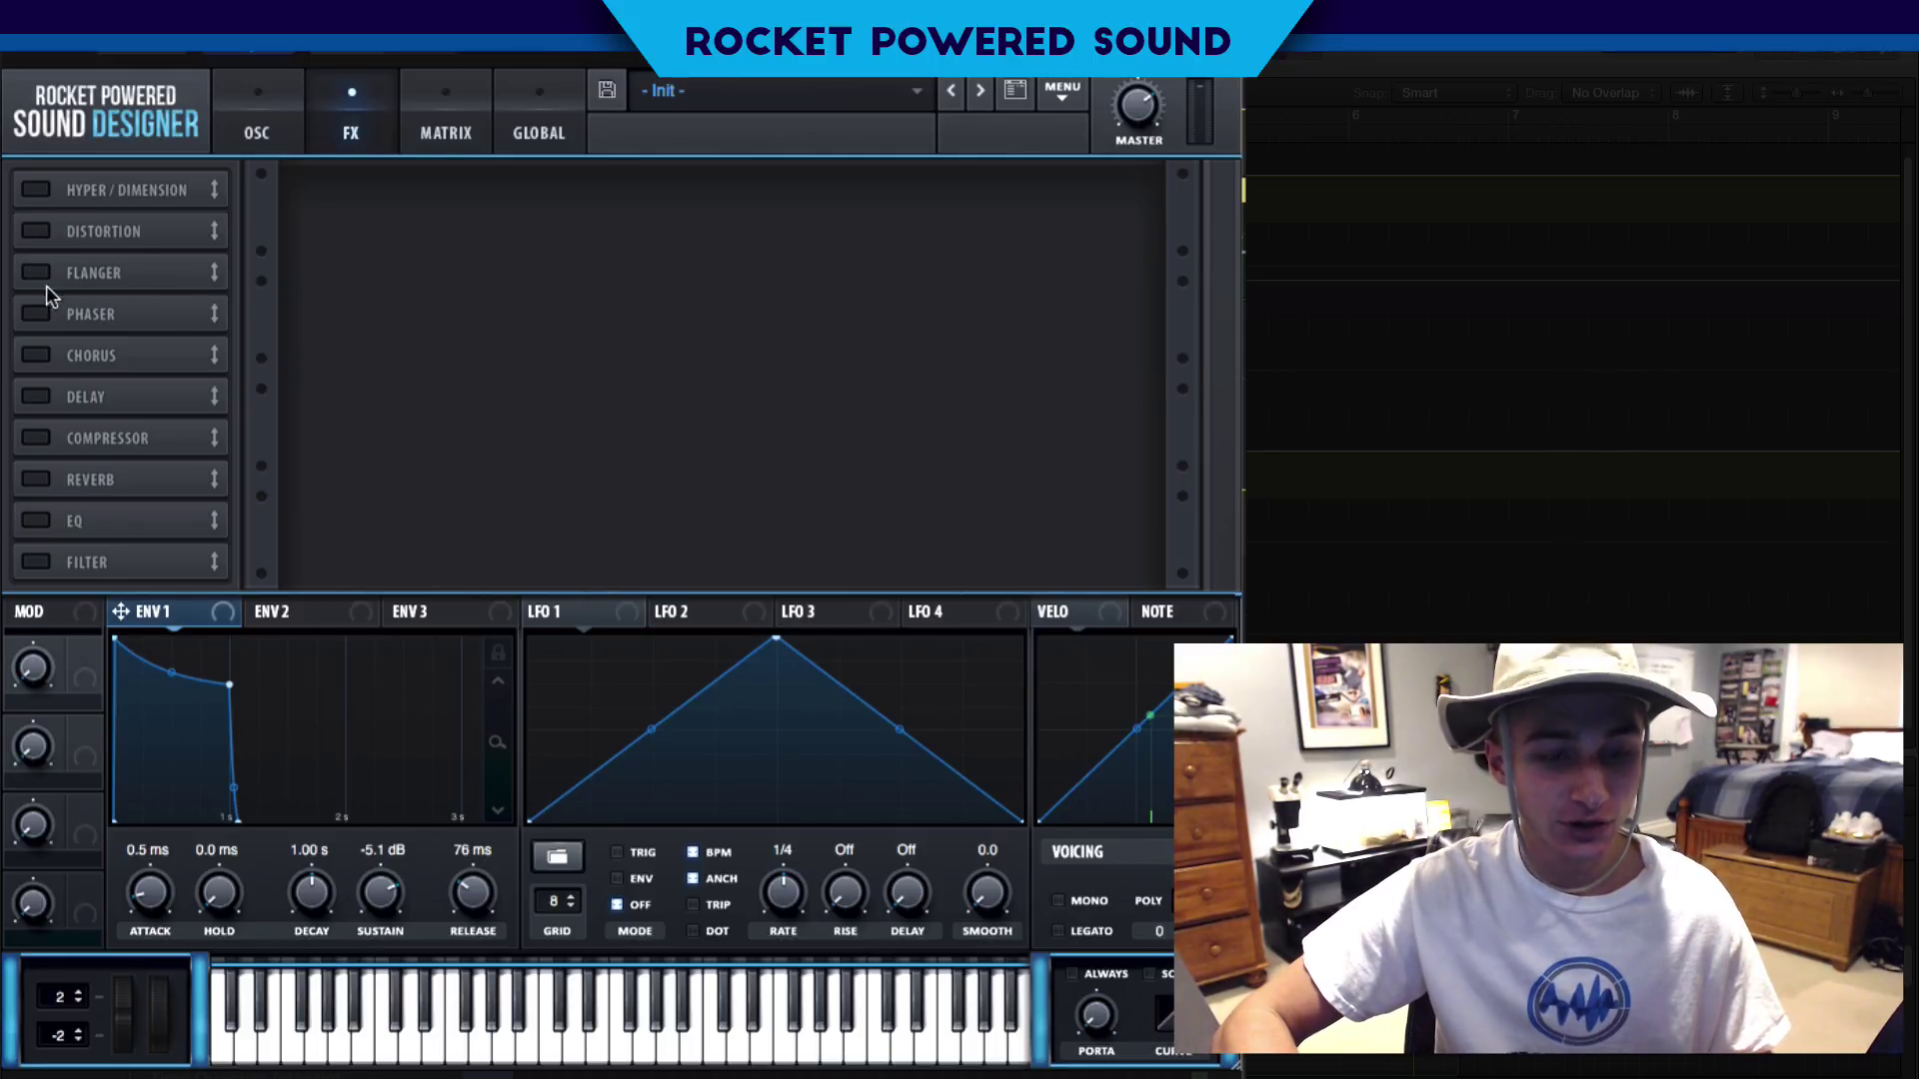
{"action": "left_click", "coordinate": [35, 313]}
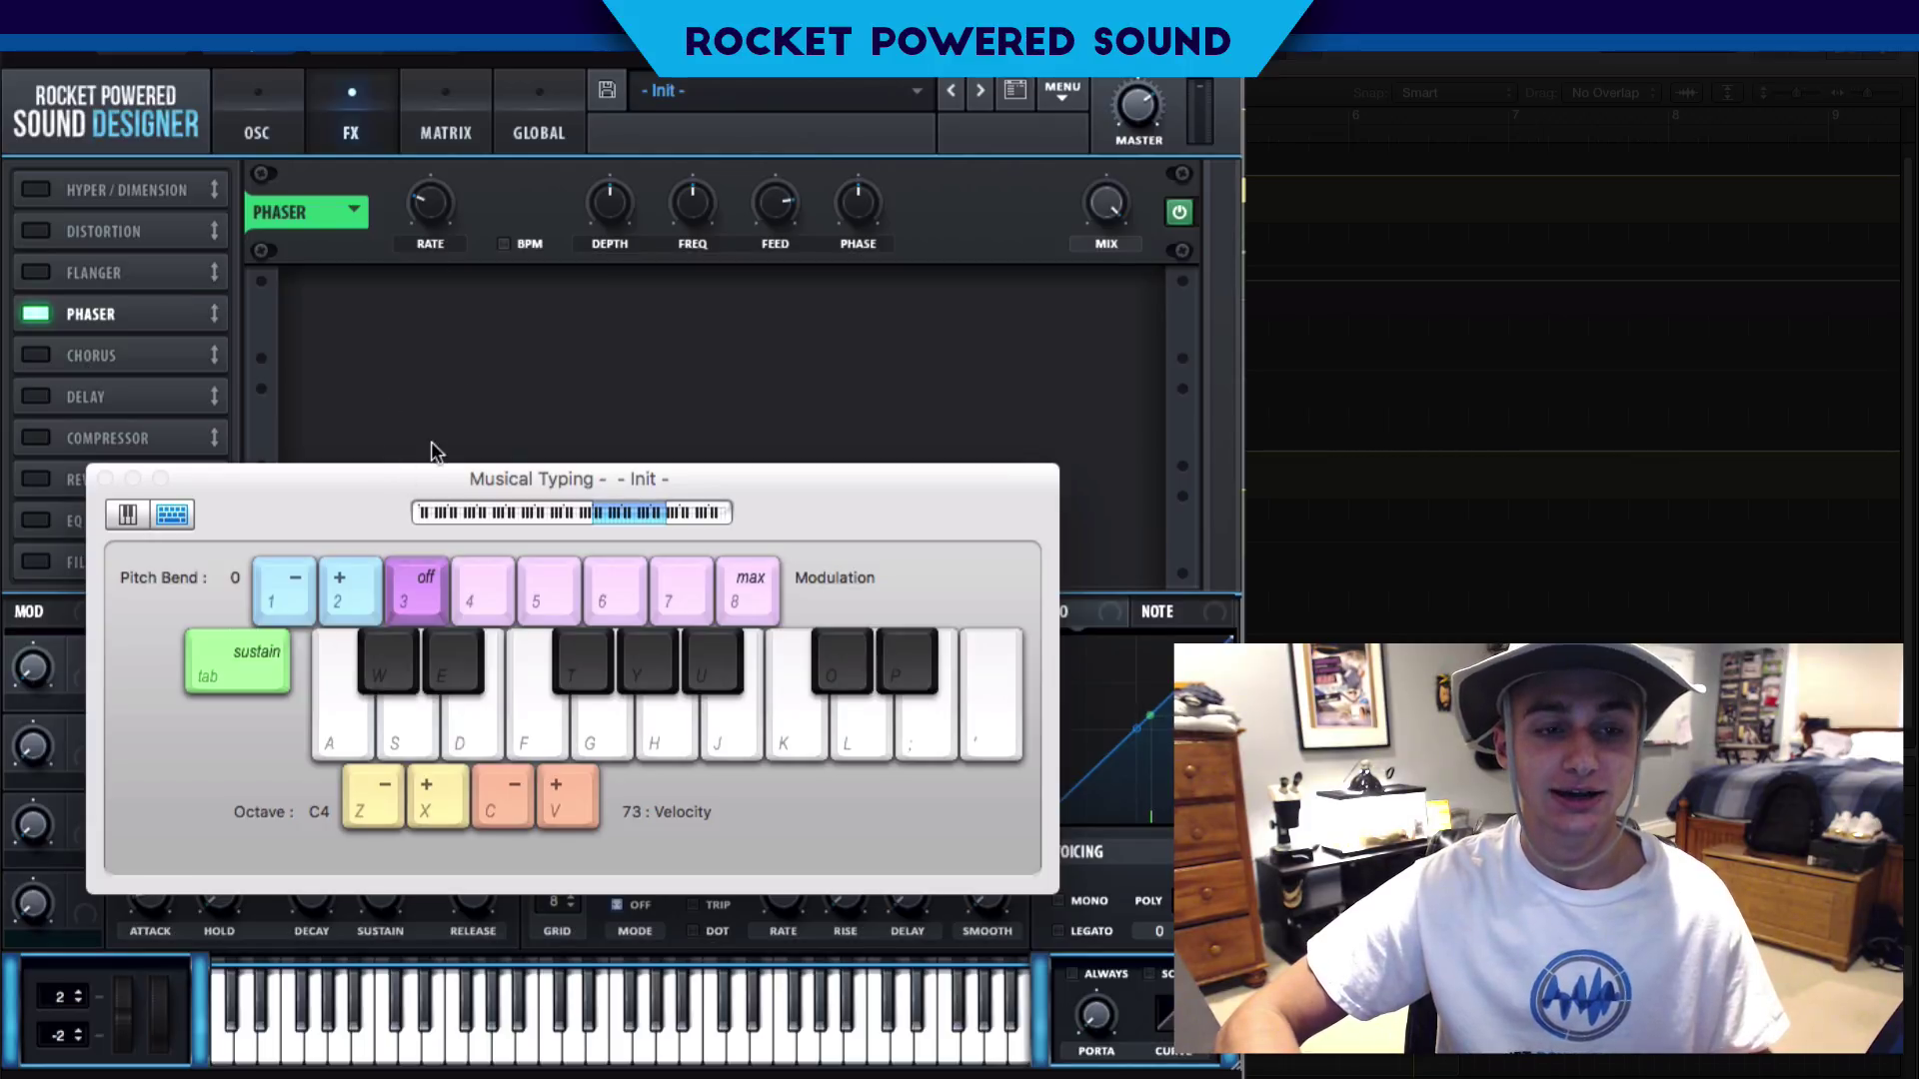
{"action": "key", "text": "super+k"}
{"action": "left_click_drag", "start_coordinate": [453, 207], "coordinate": [459, 177]}
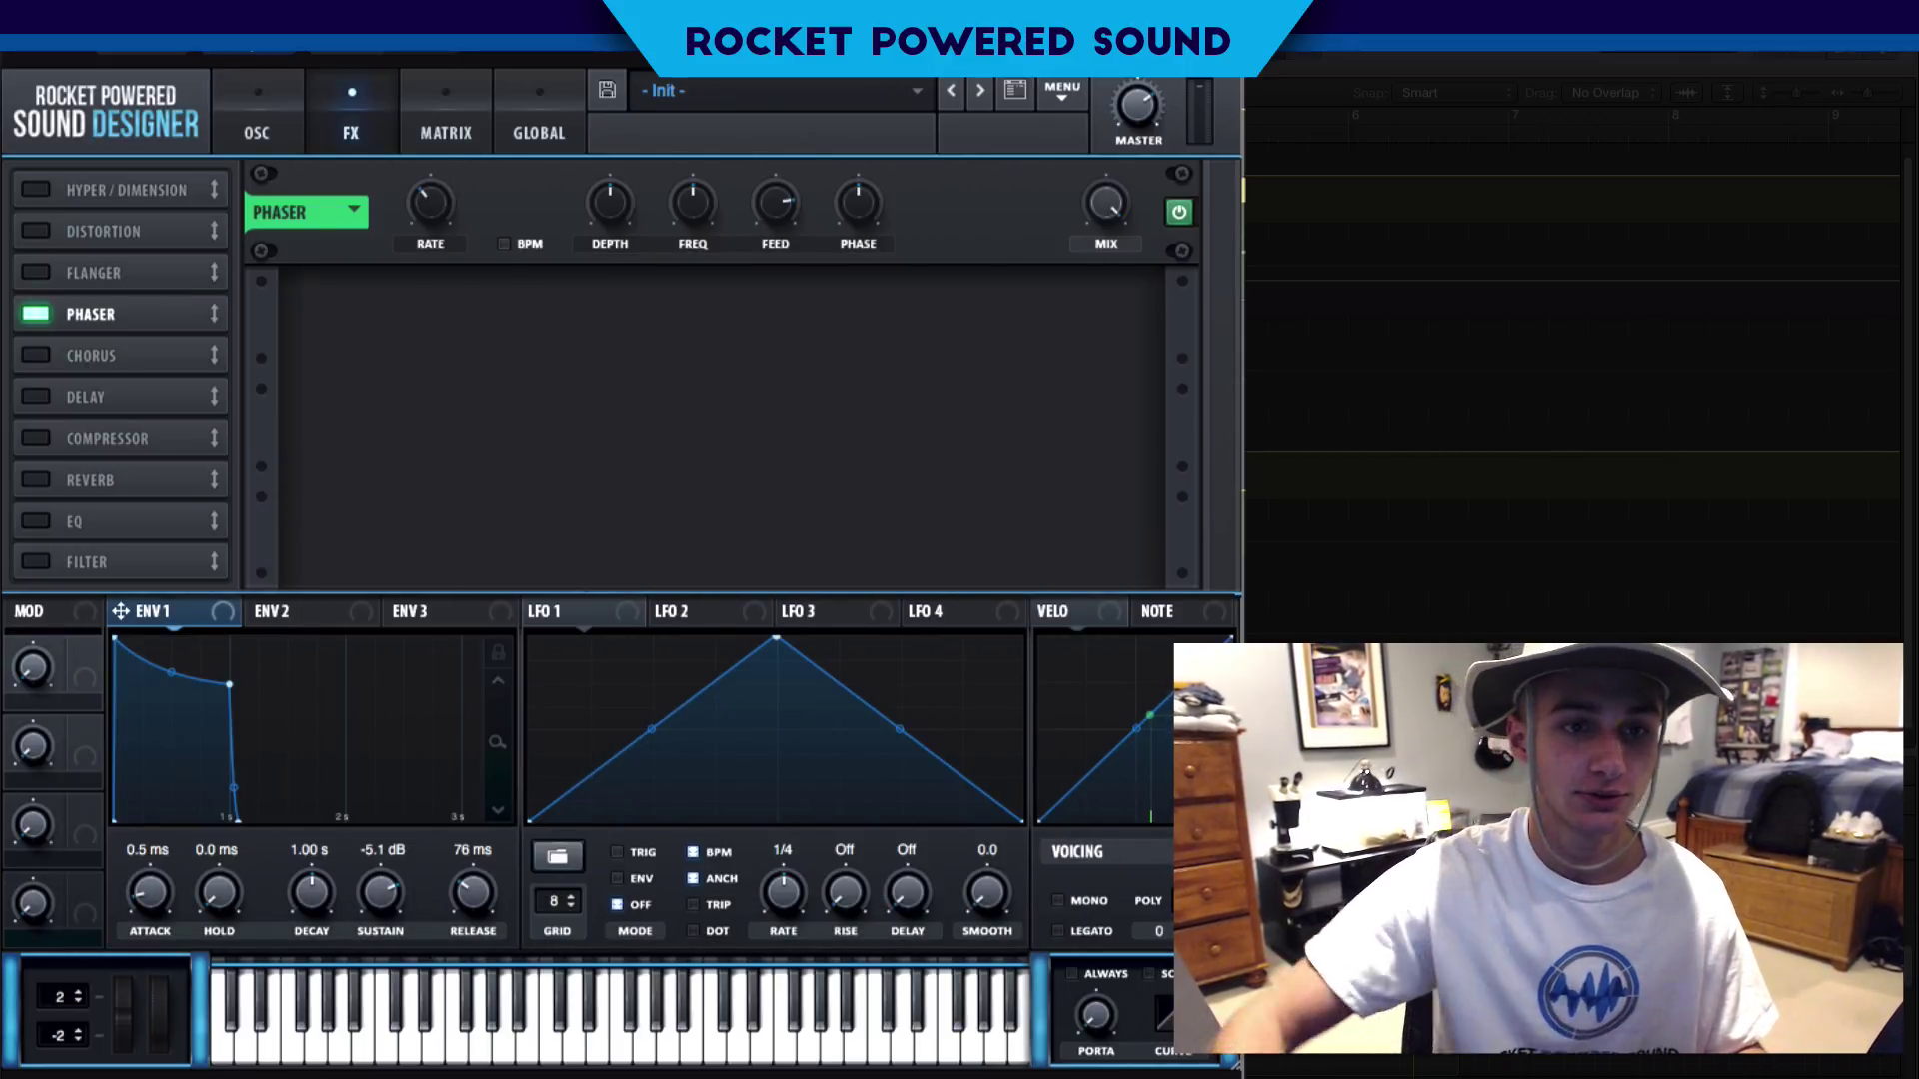
{"action": "left_click_drag", "start_coordinate": [430, 203], "coordinate": [330, 427]}
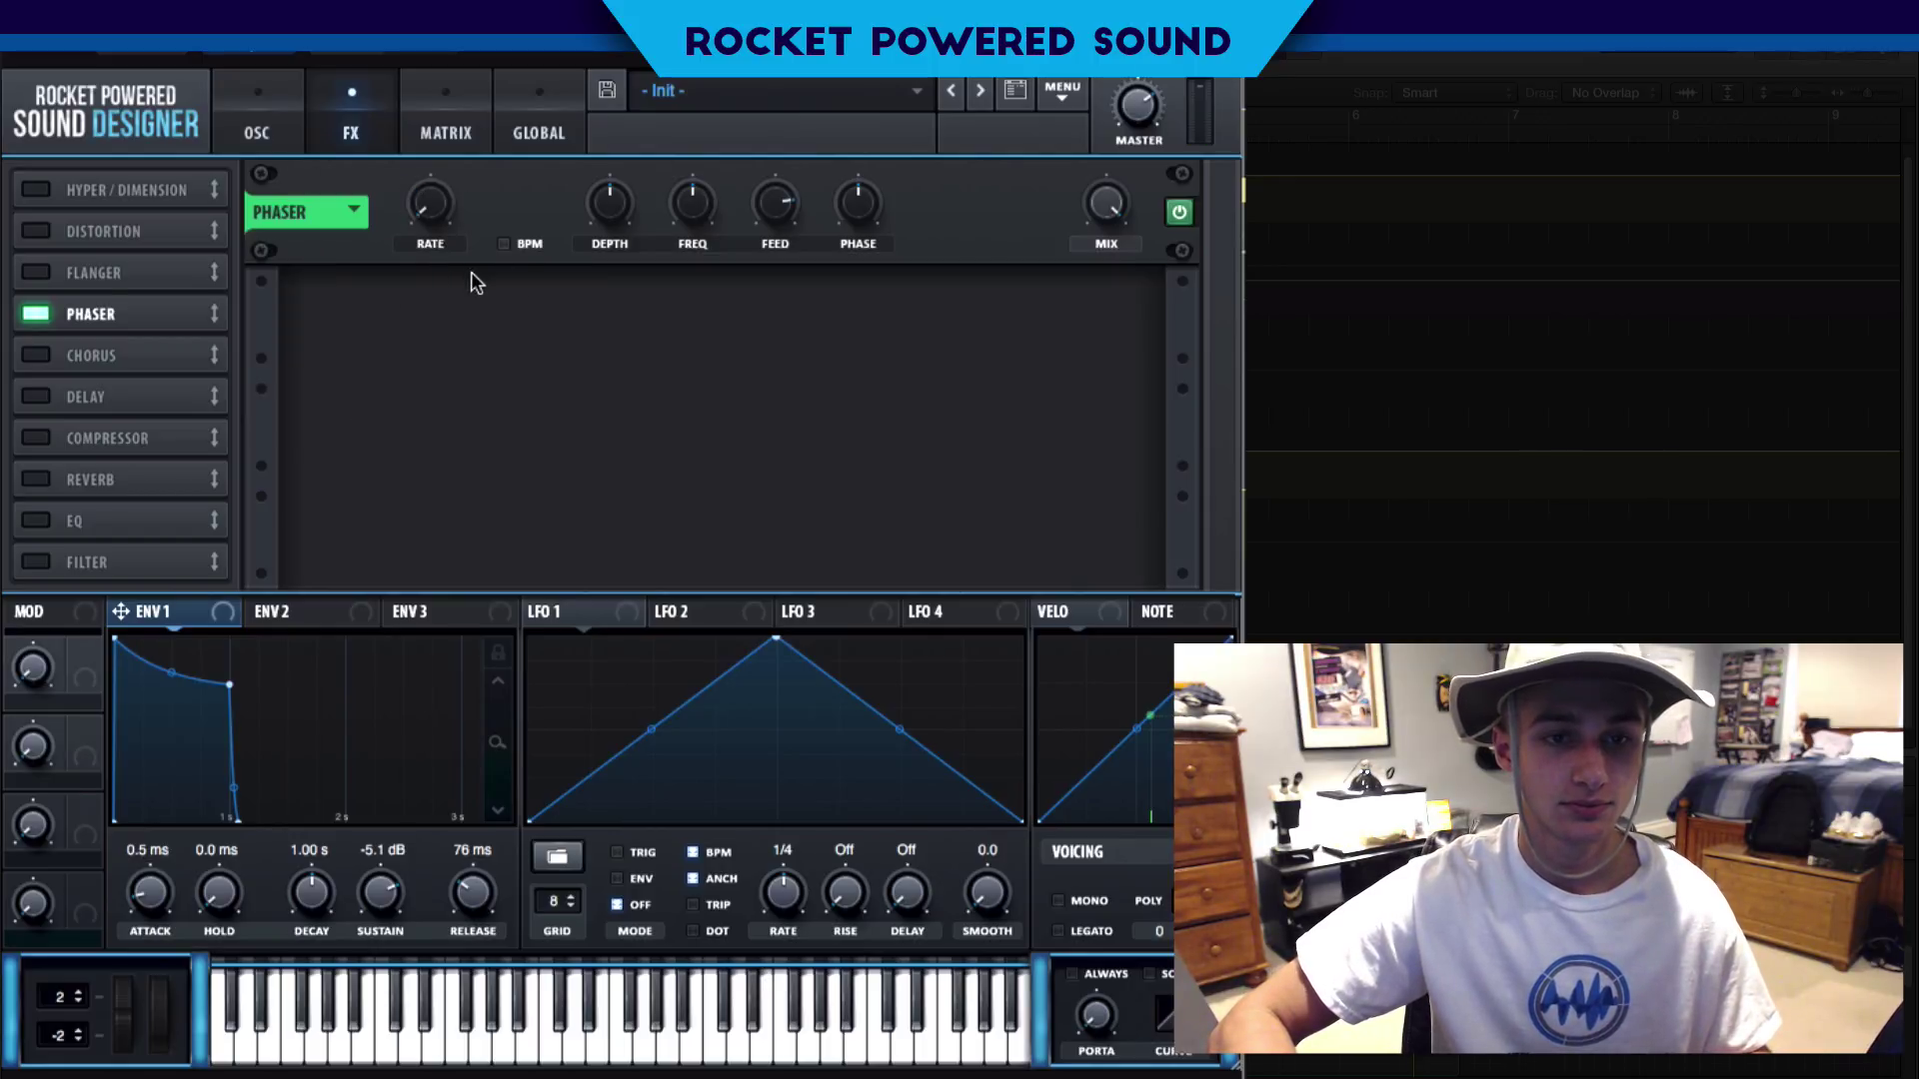
{"action": "left_click_drag", "start_coordinate": [756, 209], "coordinate": [760, 140]}
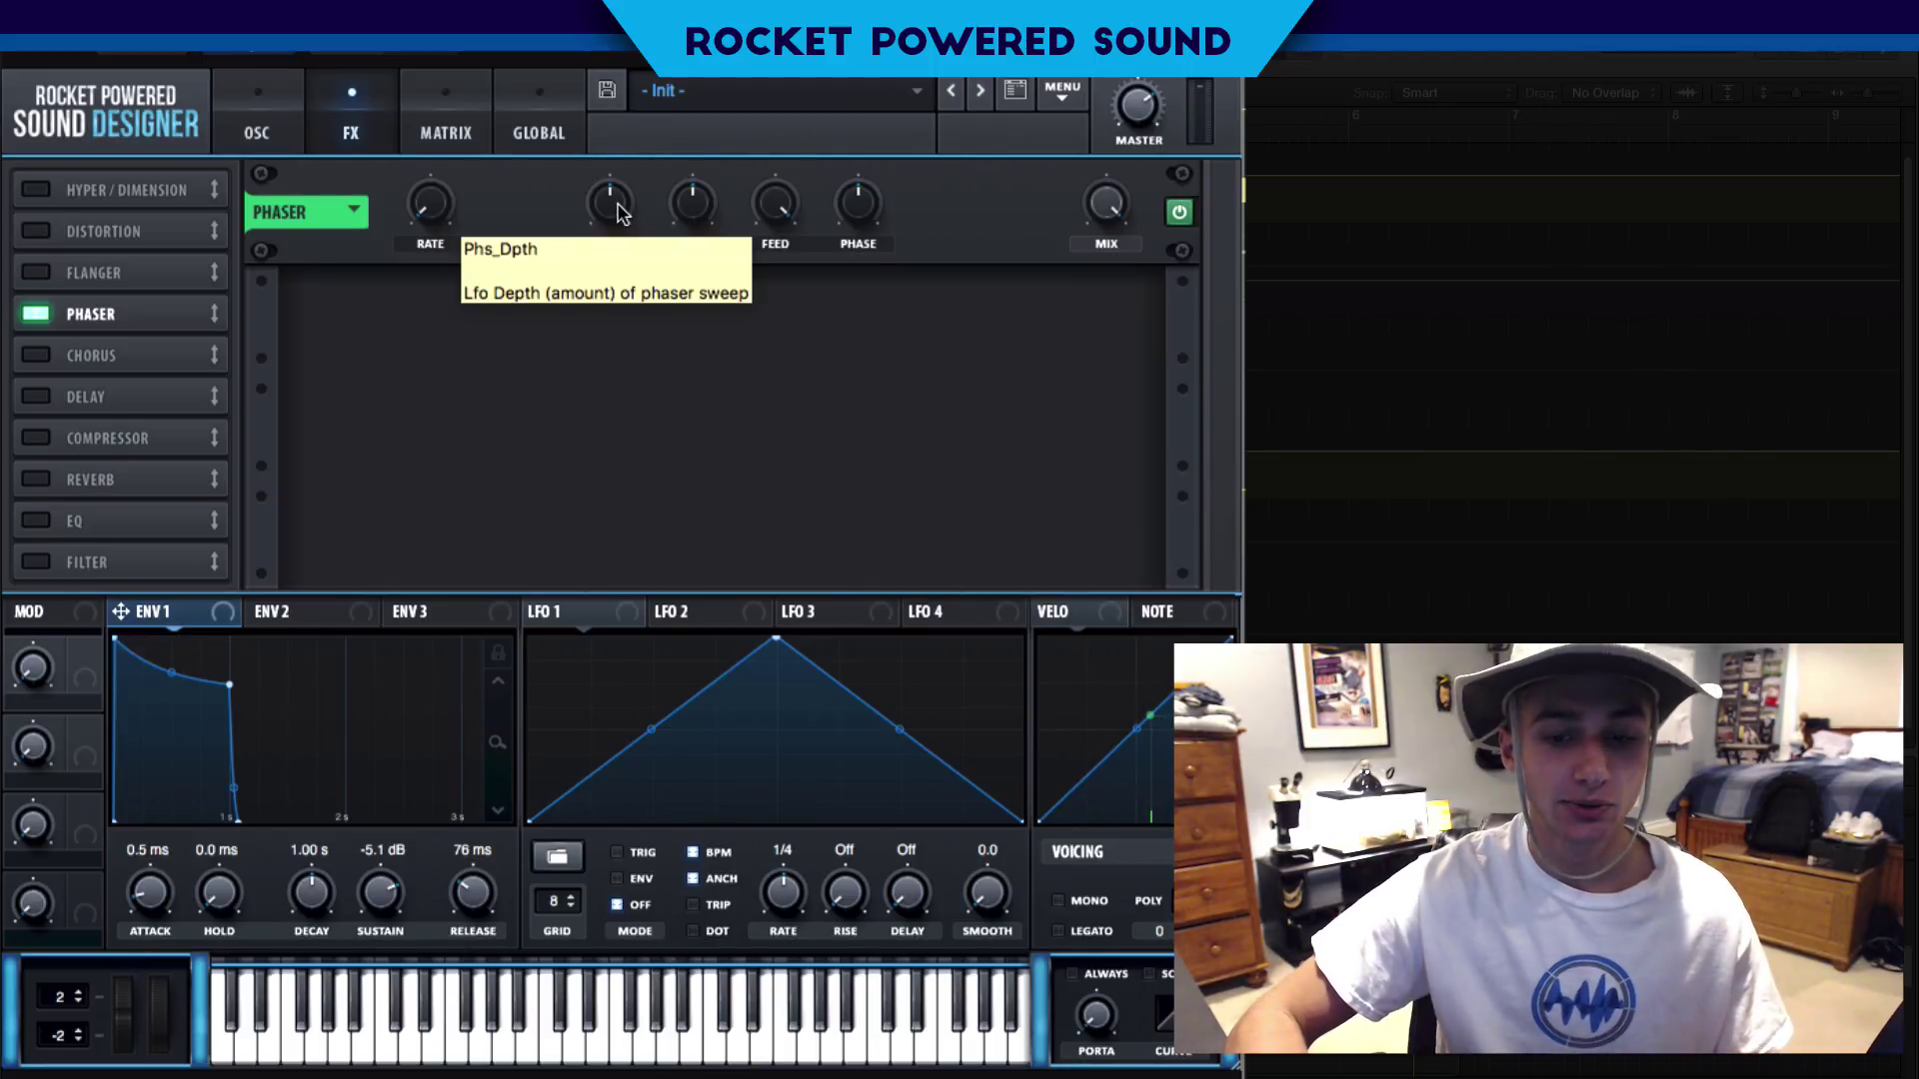
{"action": "left_click_drag", "start_coordinate": [620, 212], "coordinate": [570, 427]}
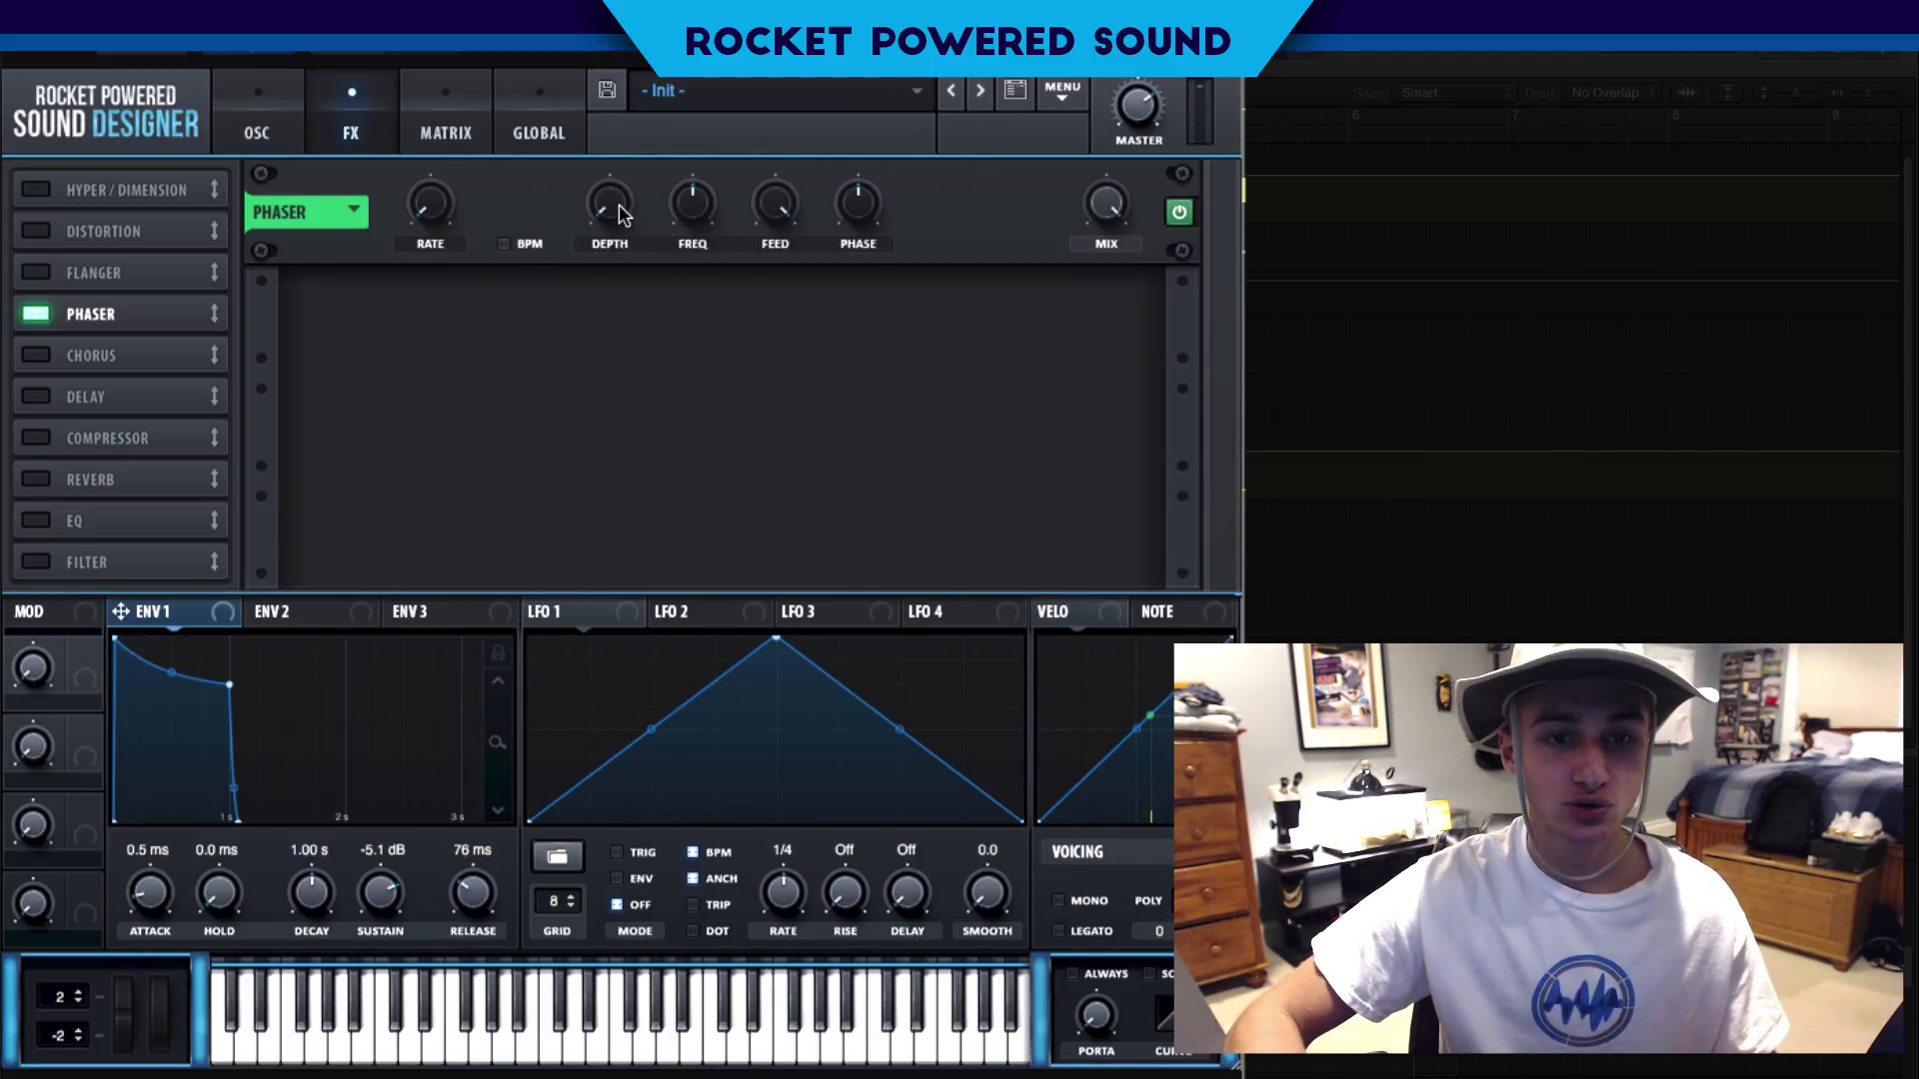
{"action": "left_click_drag", "start_coordinate": [692, 200], "coordinate": [620, 392]}
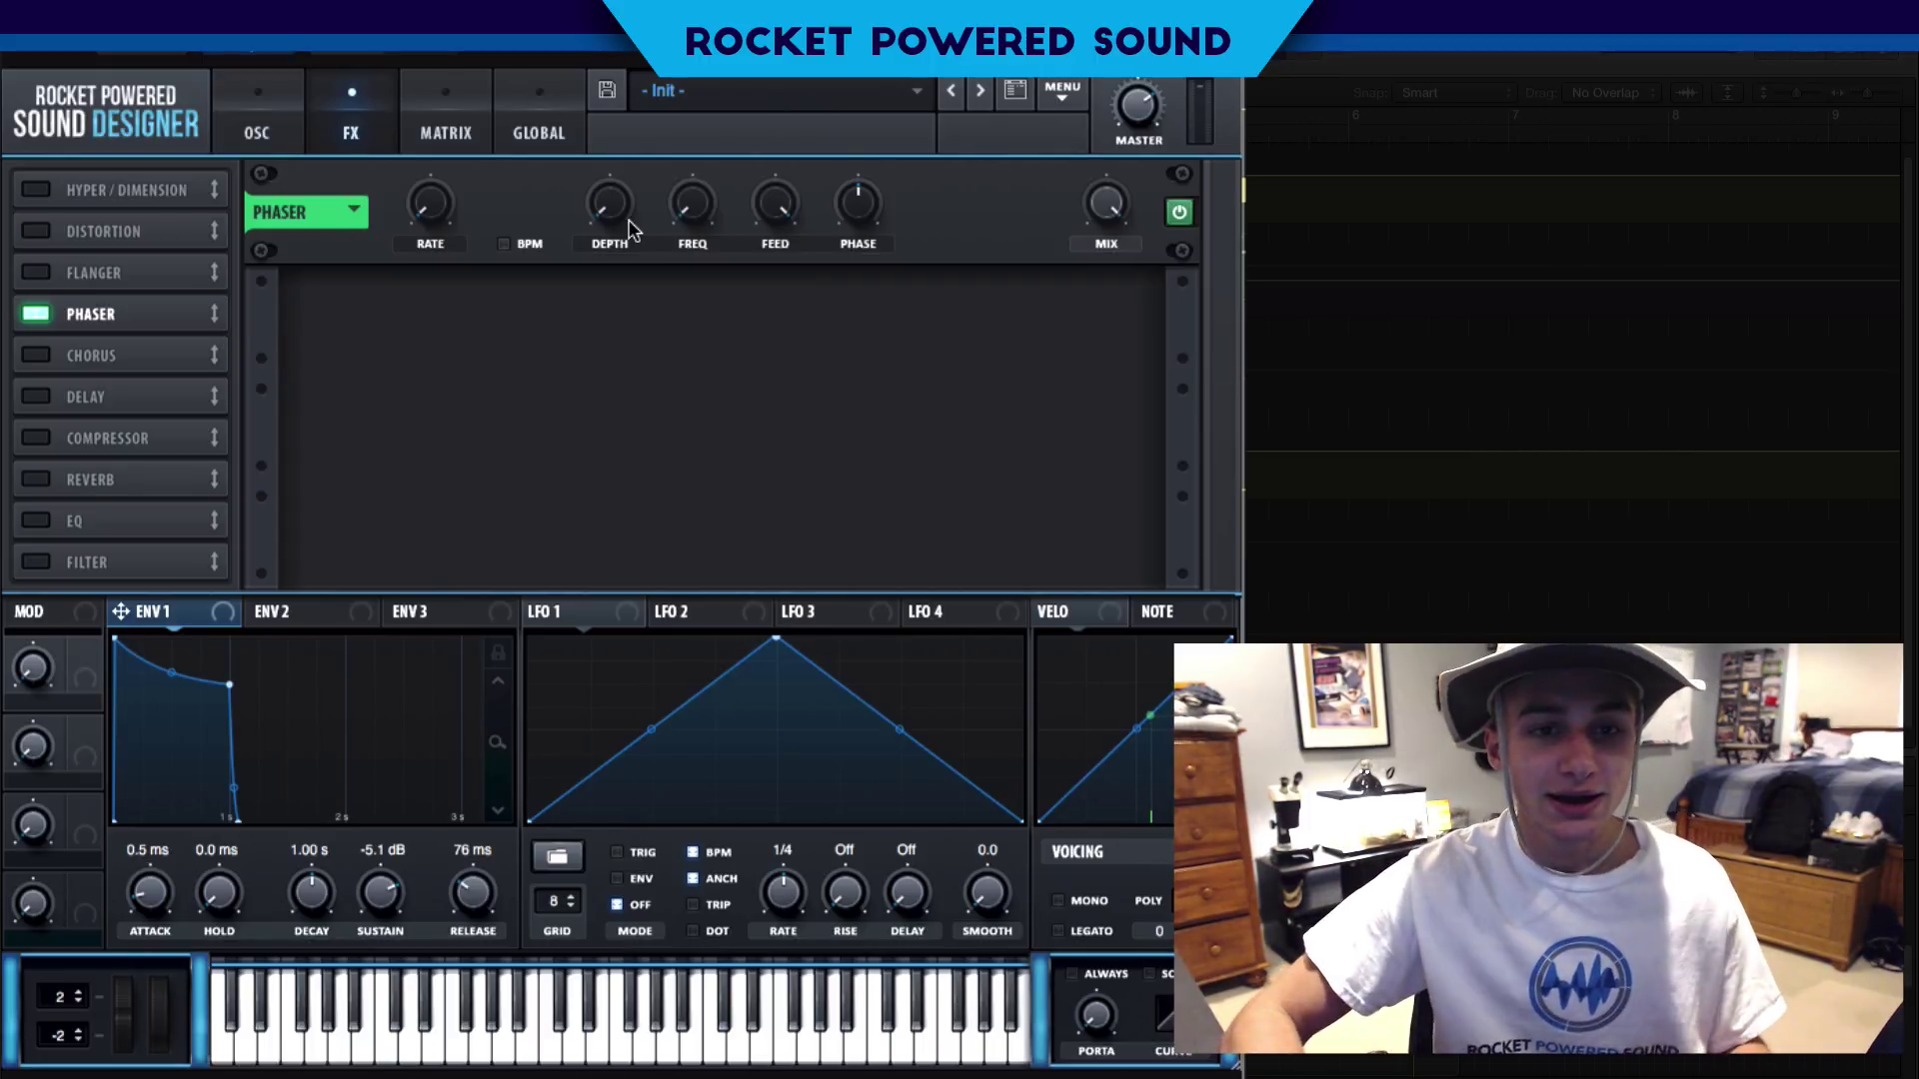
Sweep the phaser's depth and frequency up and back down to minimum to demonstrate their effect
{"action": "mouse_move", "coordinate": [603, 220]}
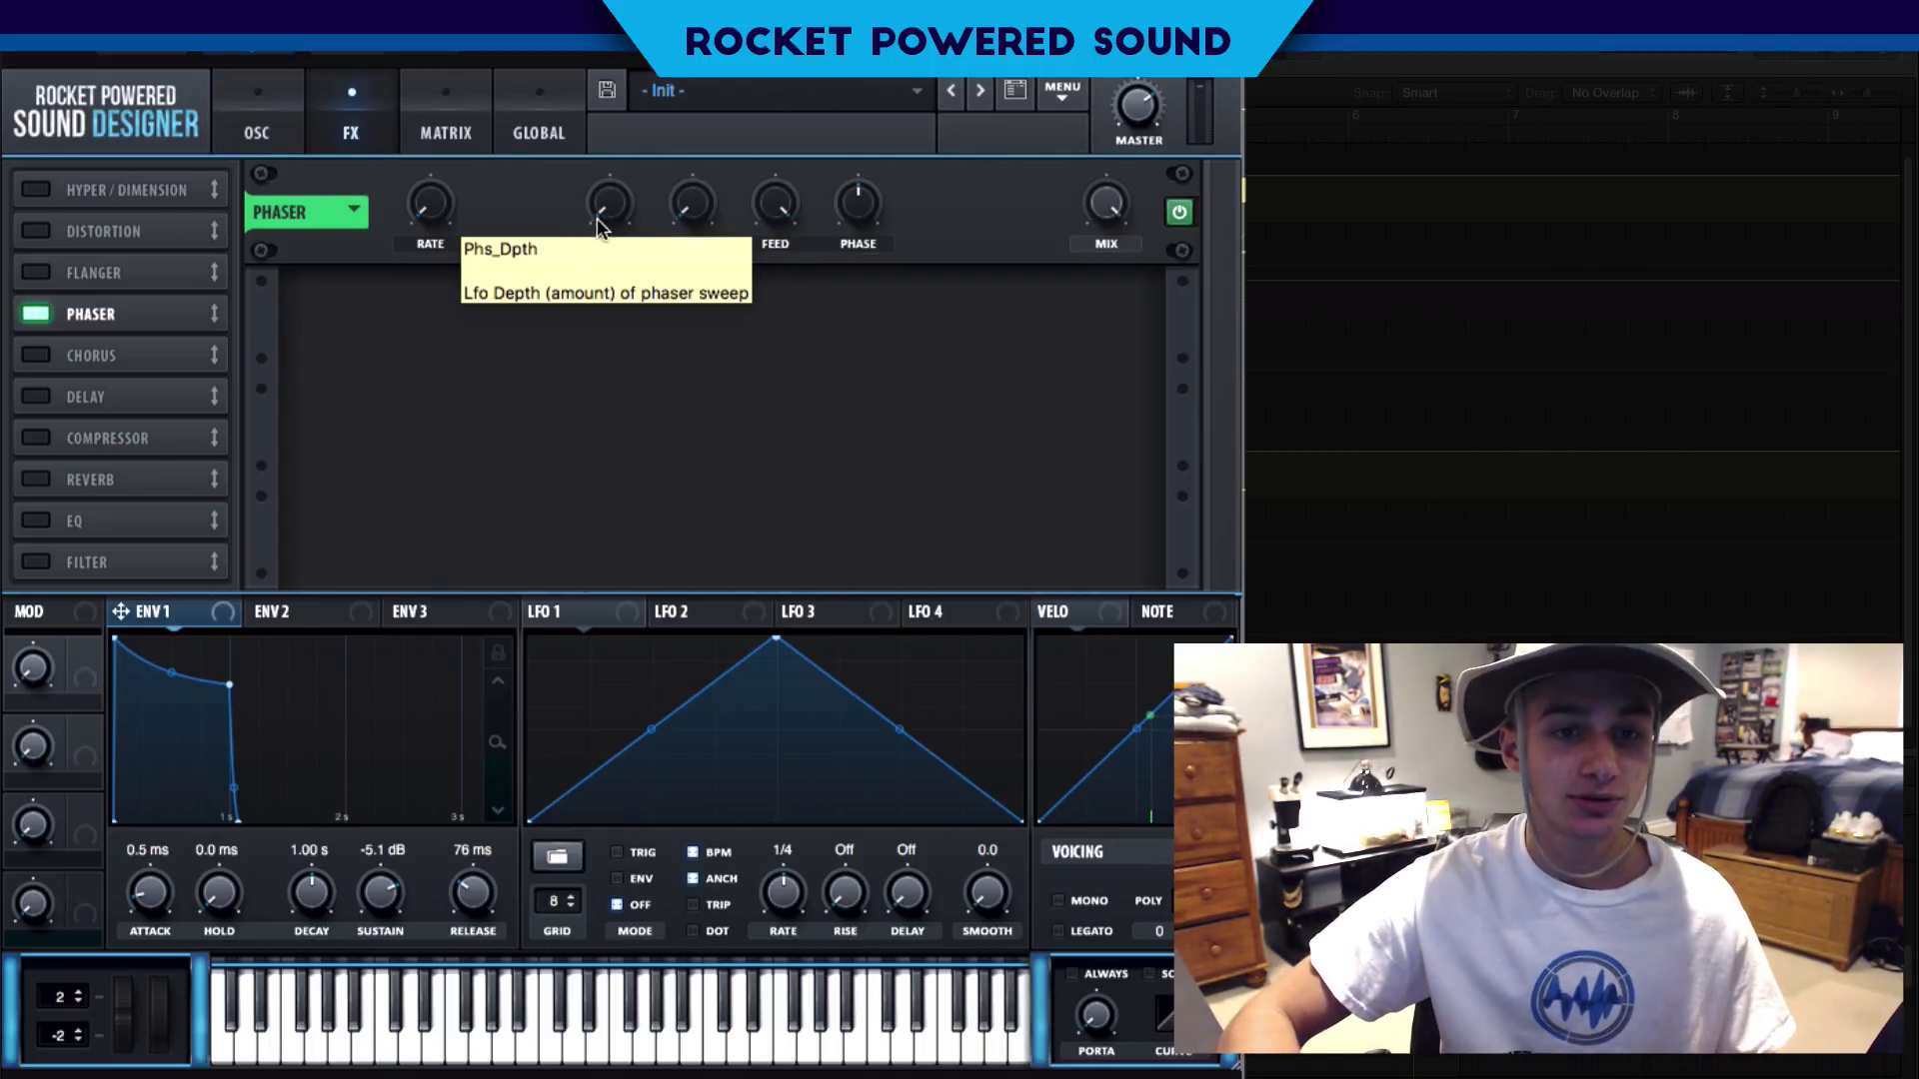
{"action": "left_click_drag", "start_coordinate": [603, 220], "coordinate": [631, 160]}
{"action": "left_click_drag", "start_coordinate": [728, 206], "coordinate": [729, 125]}
{"action": "left_click_drag", "start_coordinate": [704, 207], "coordinate": [728, 178]}
{"action": "left_click_drag", "start_coordinate": [600, 205], "coordinate": [548, 291]}
{"action": "left_click_drag", "start_coordinate": [729, 188], "coordinate": [600, 531]}
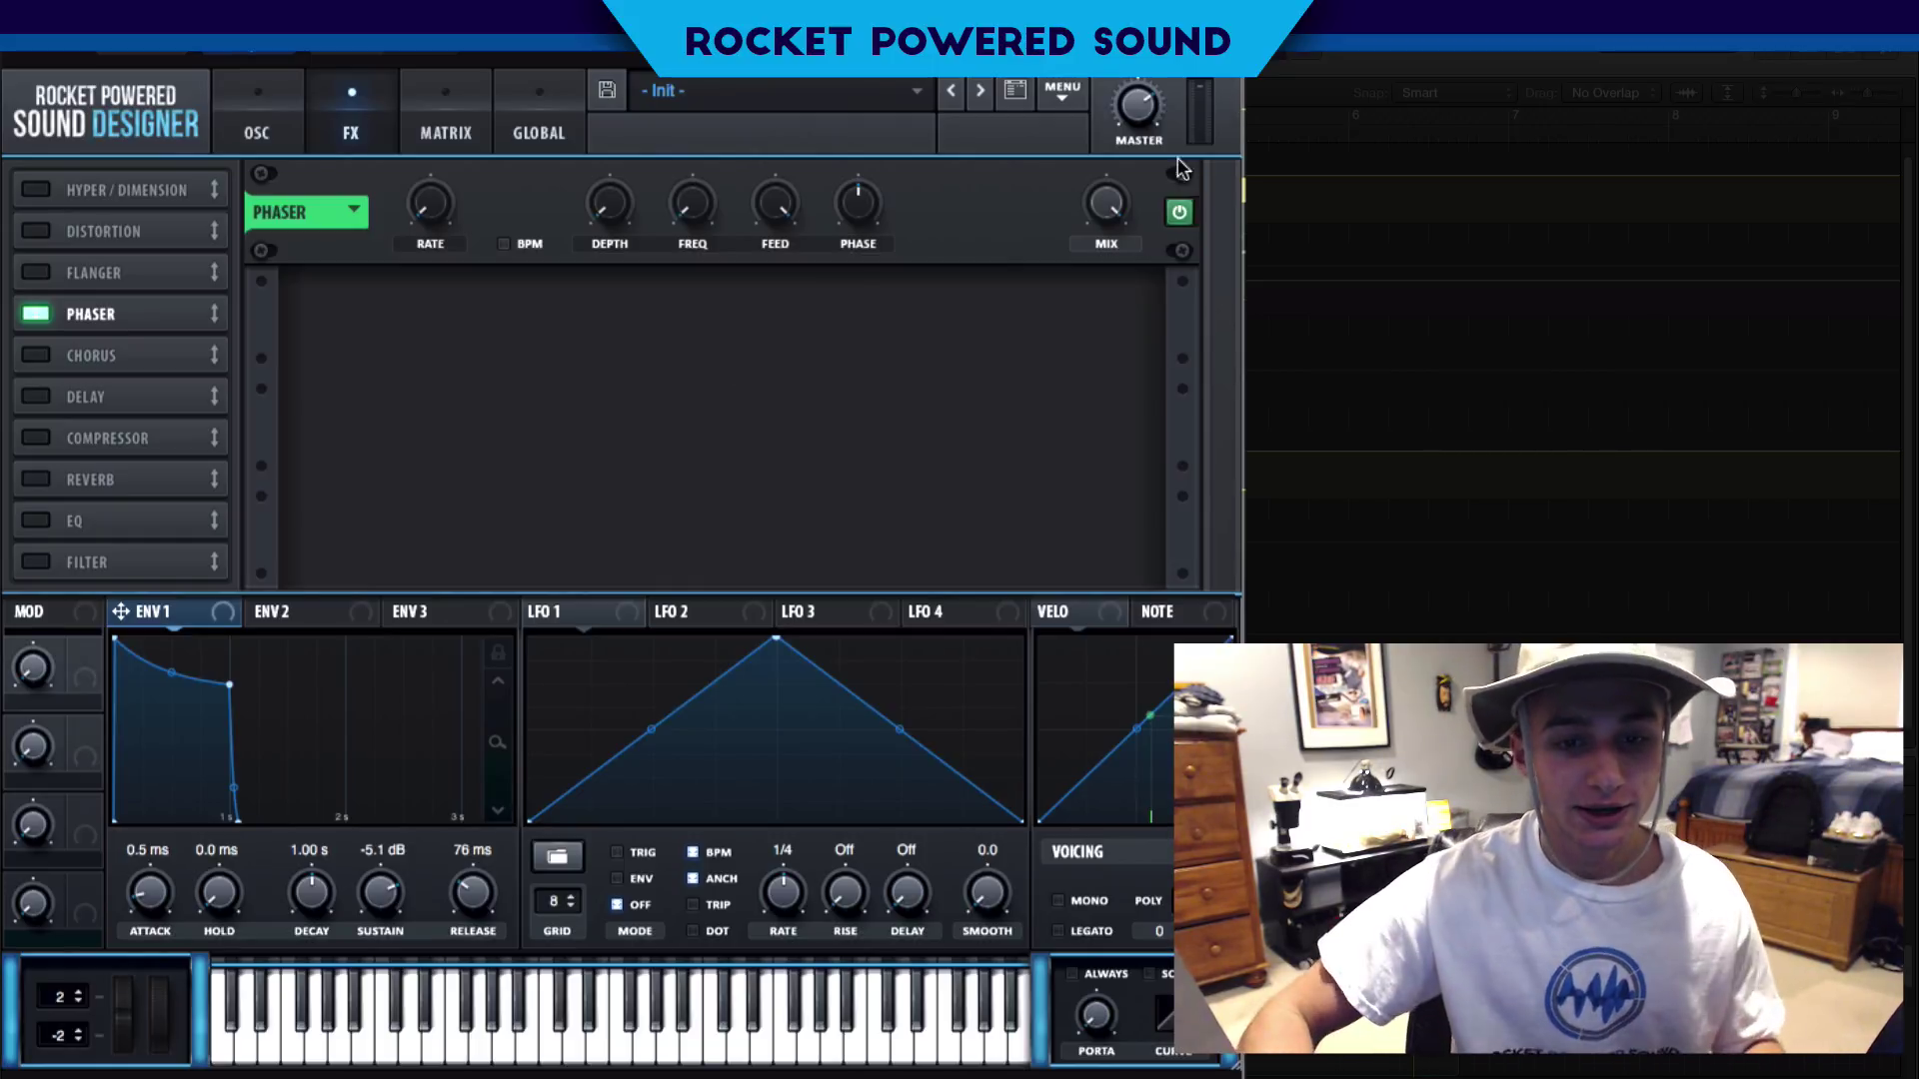
{"action": "left_click_drag", "start_coordinate": [603, 211], "coordinate": [514, 369]}
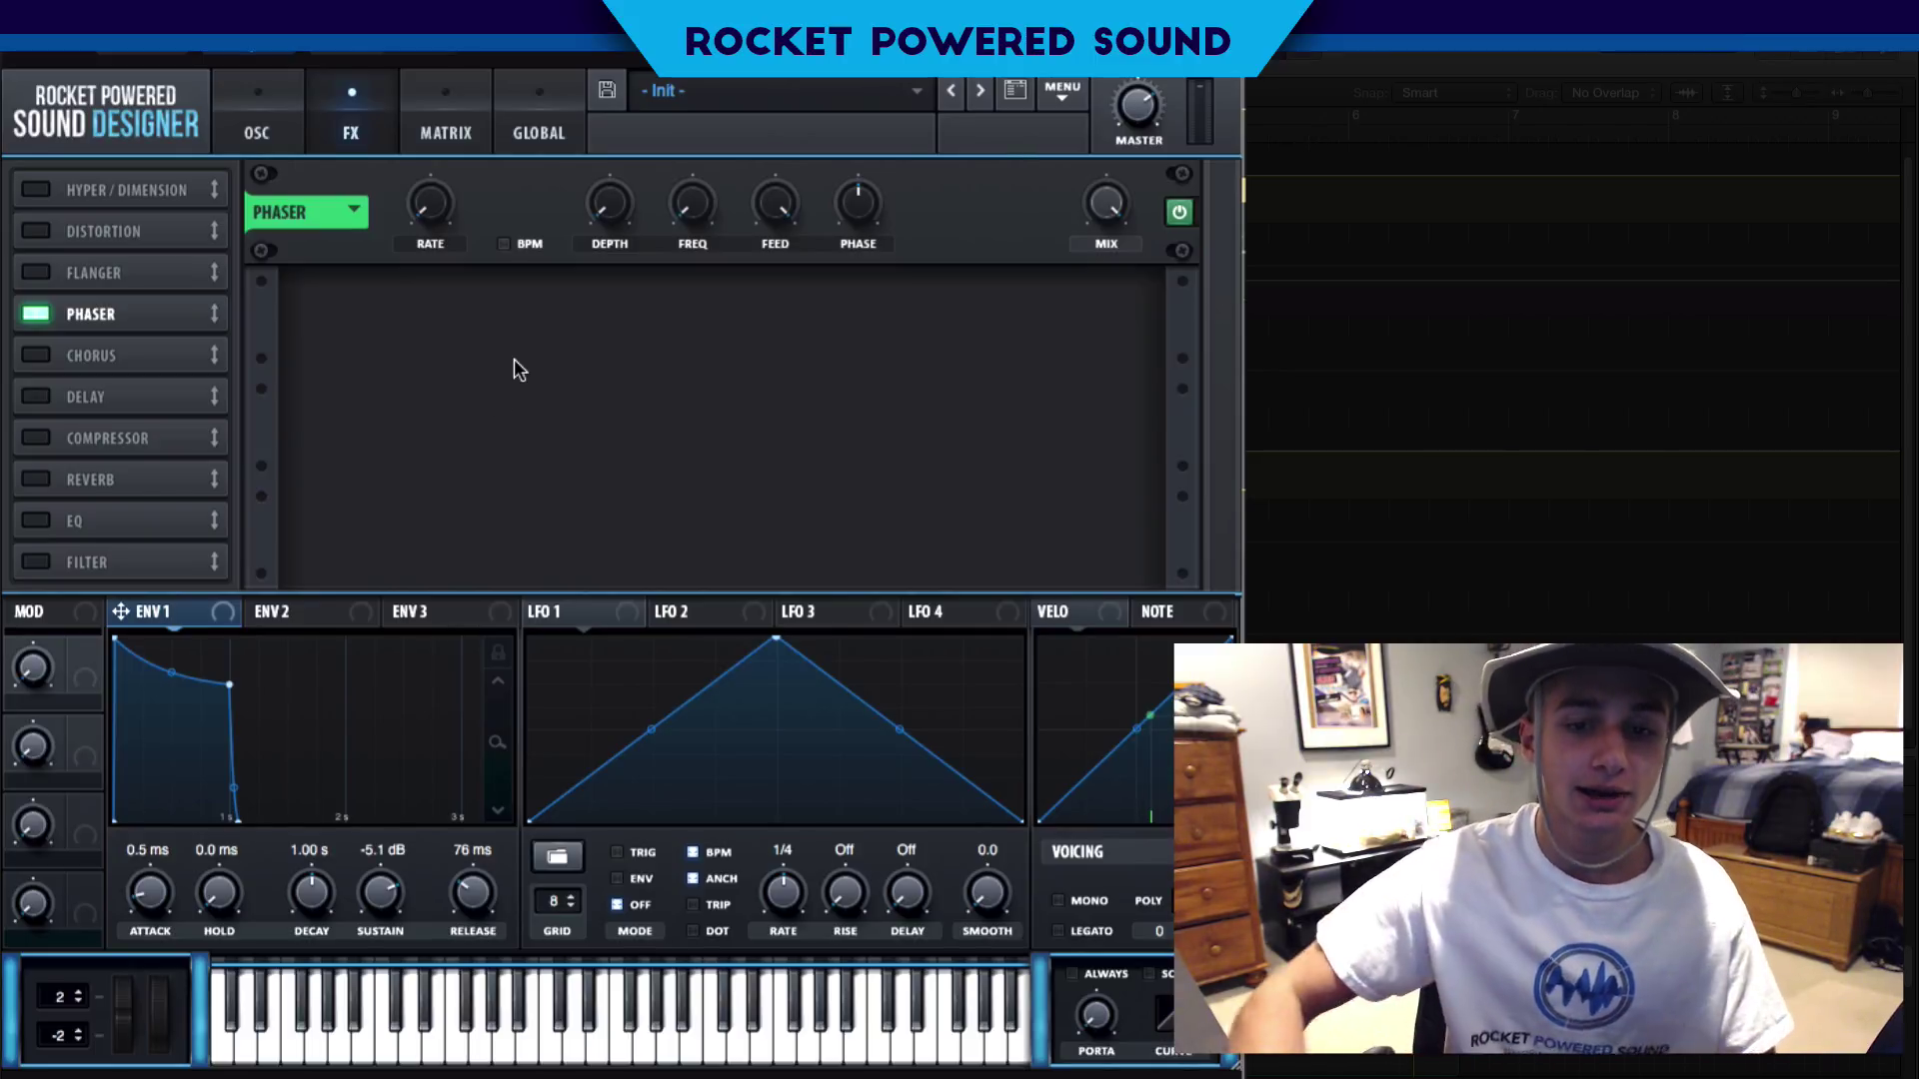
Assign the Note modulator to the phaser's depth and frequency
{"action": "left_click_drag", "start_coordinate": [1150, 610], "coordinate": [606, 210]}
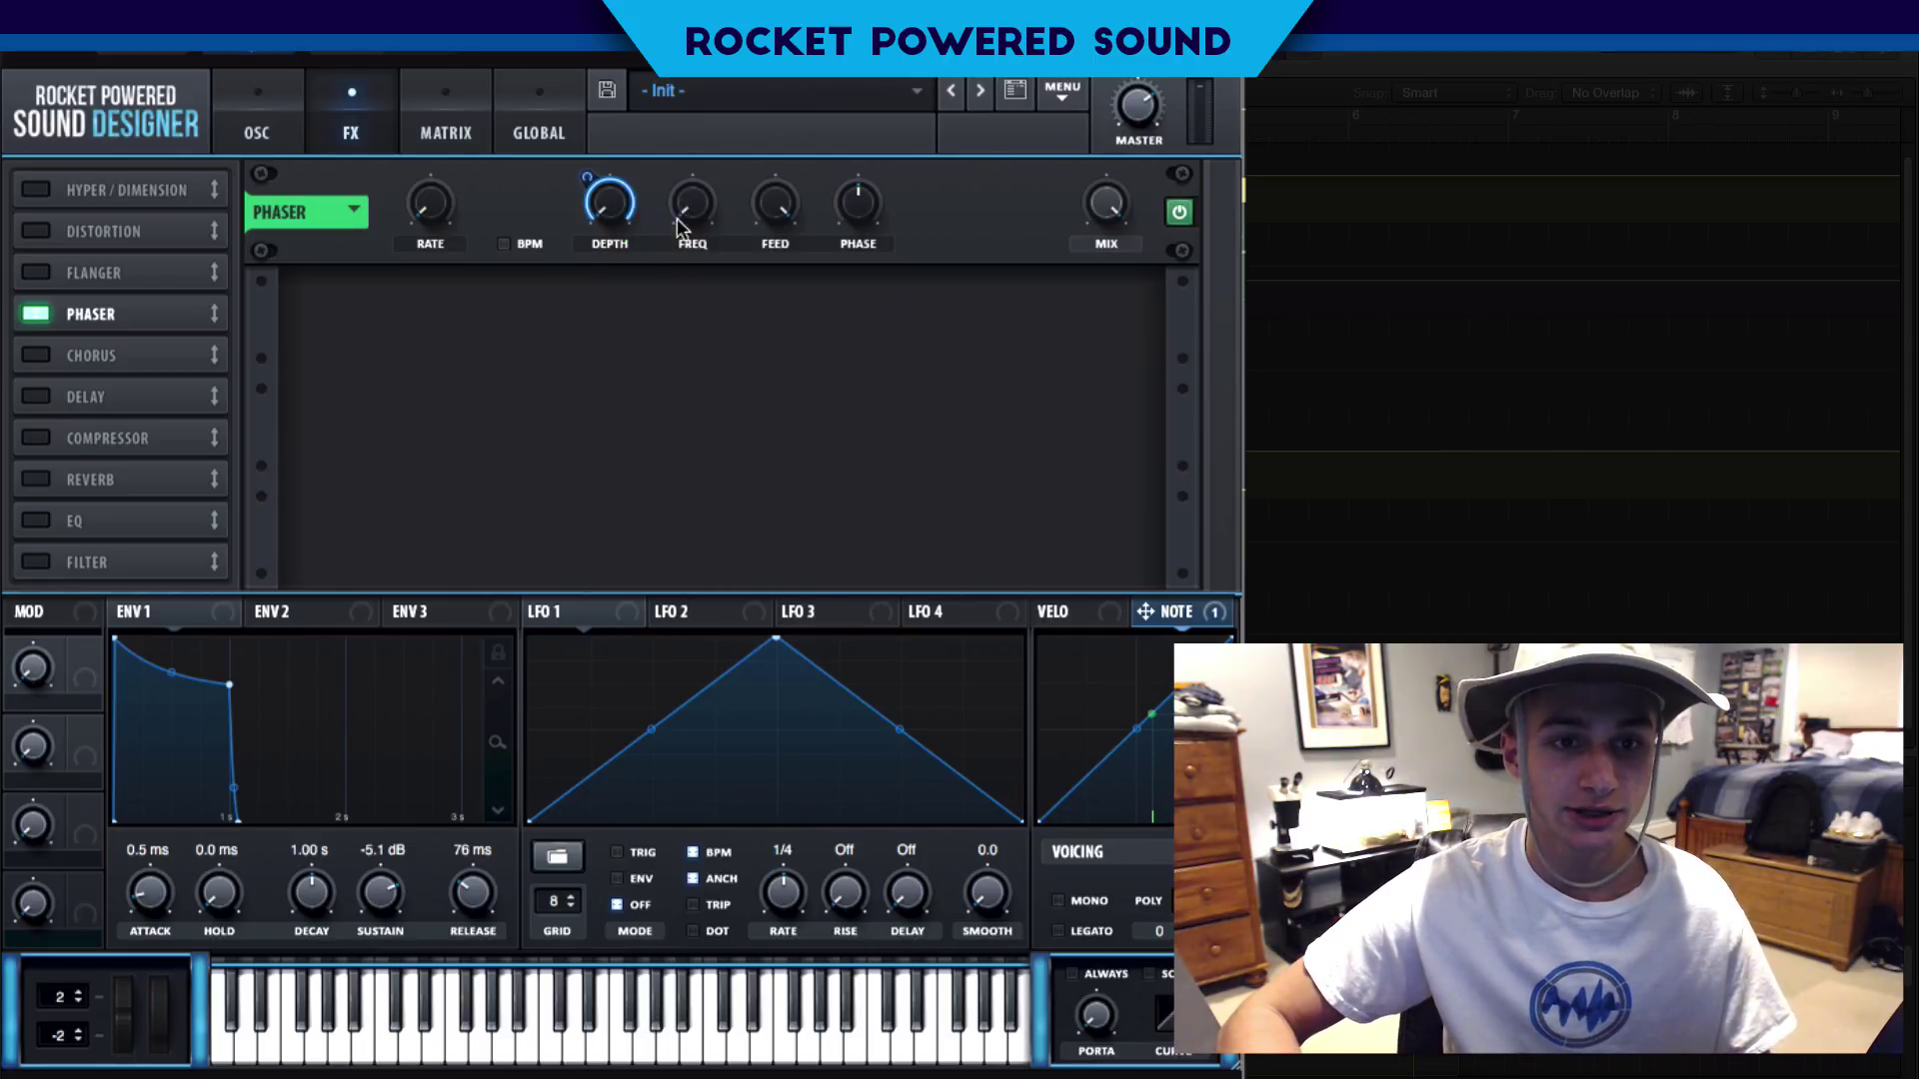
{"action": "right_click", "coordinate": [605, 185]}
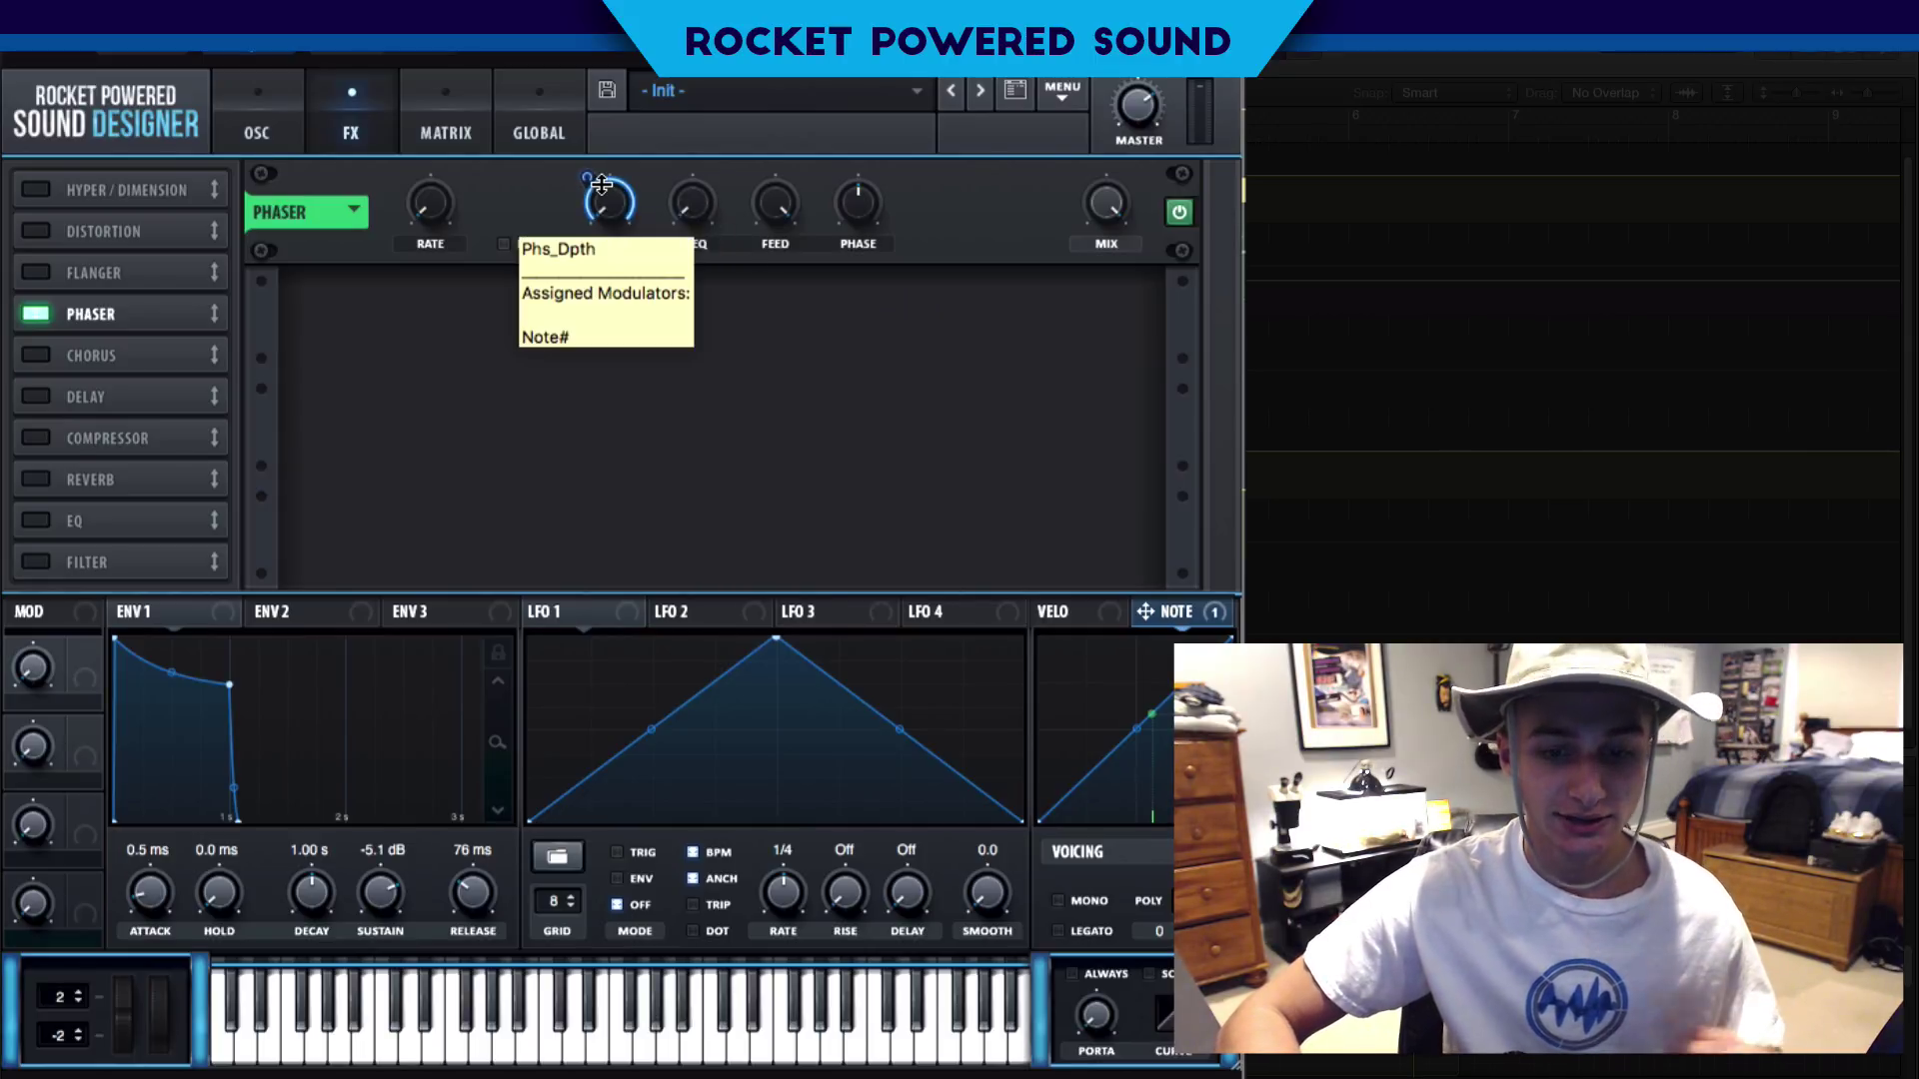
{"action": "left_click", "coordinate": [969, 338]}
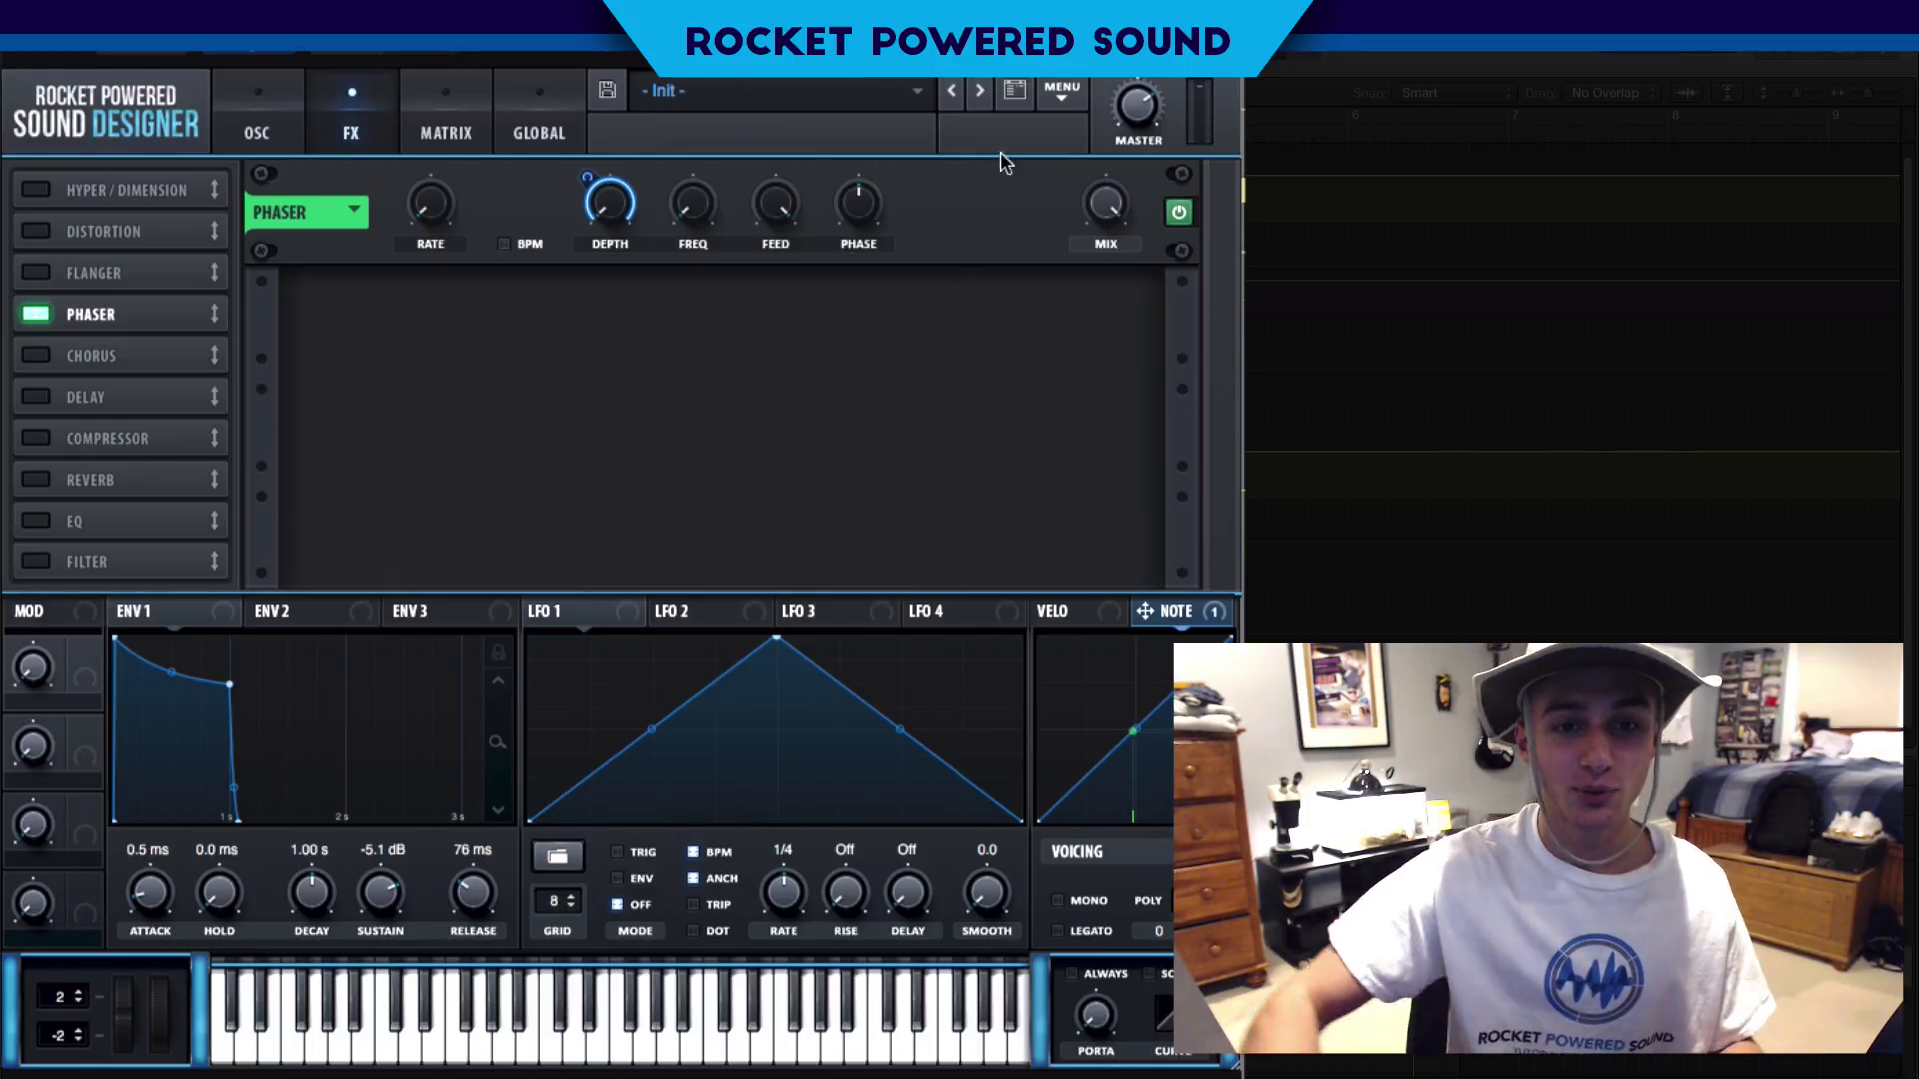
{"action": "left_click_drag", "start_coordinate": [1147, 614], "coordinate": [666, 185]}
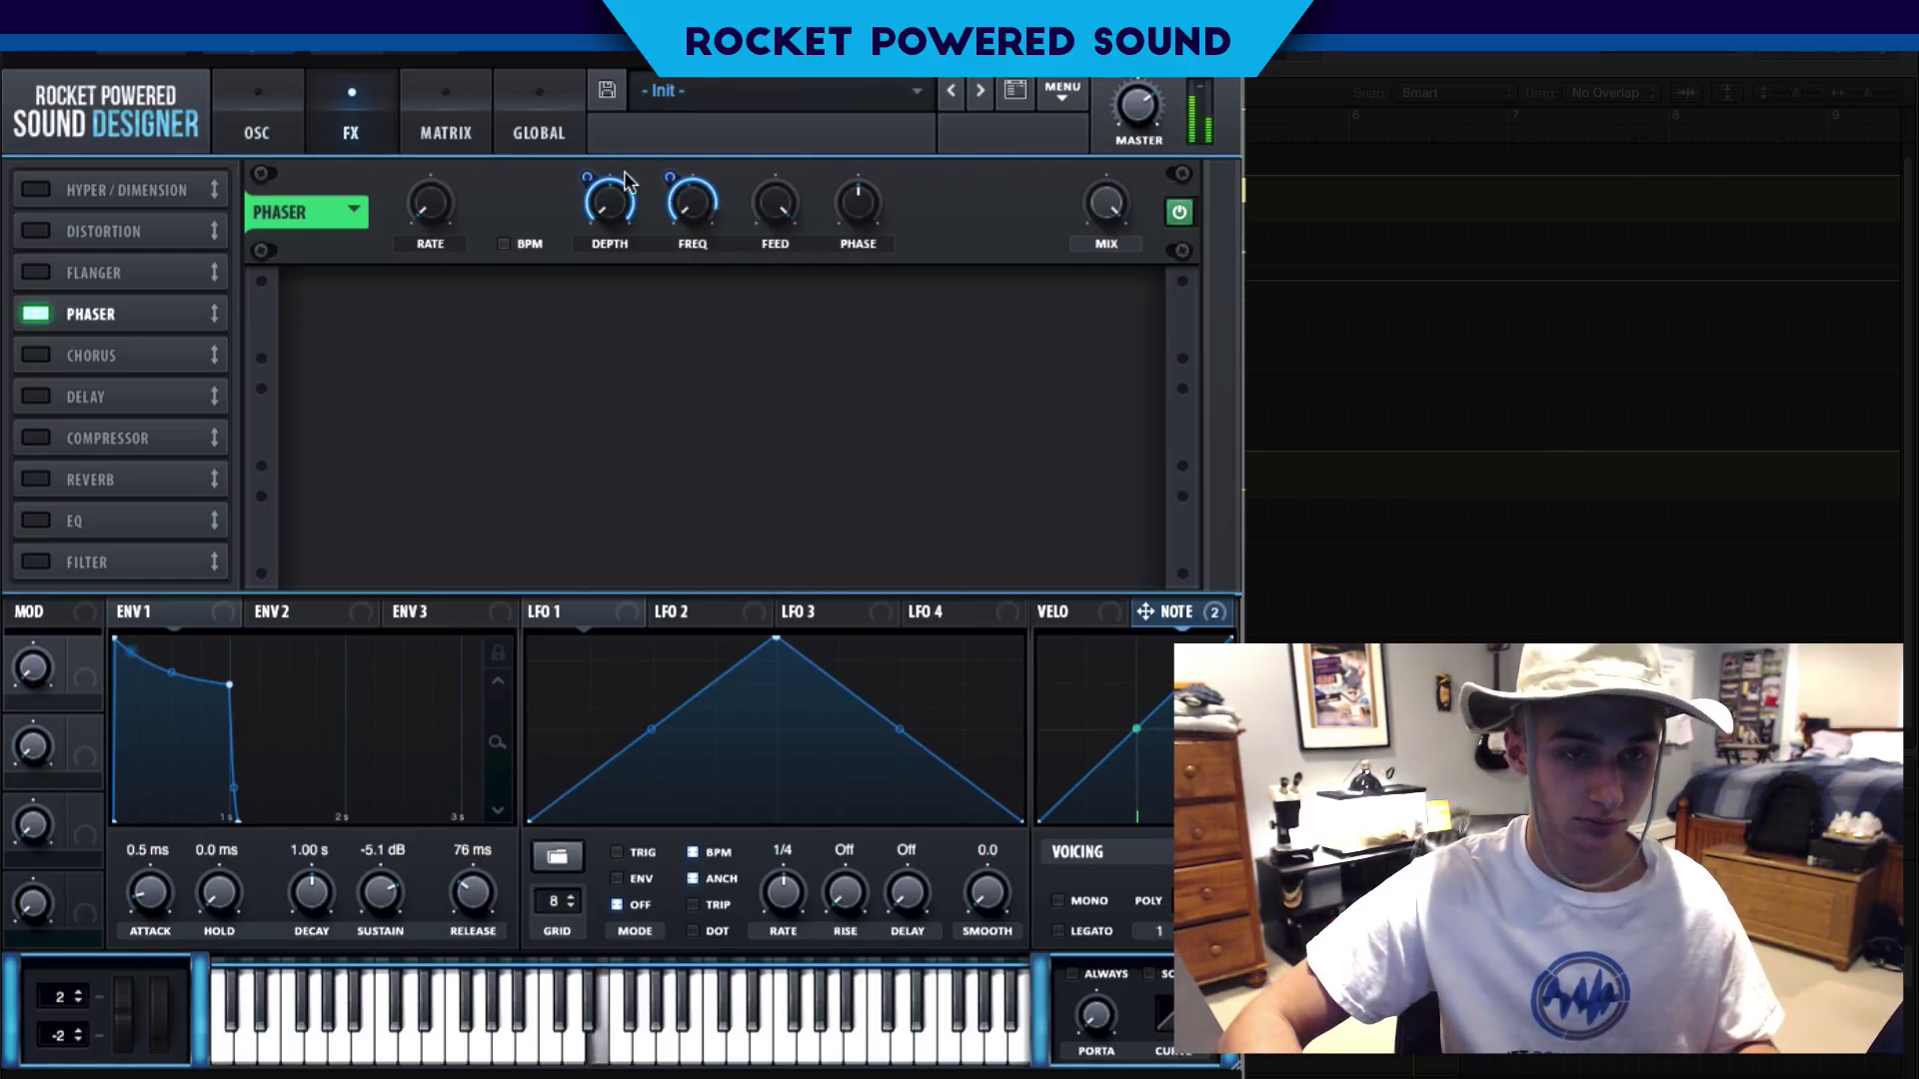
Set oscillator A's semitone tuning to +2 and return to the effects
{"action": "left_click", "coordinate": [256, 134]}
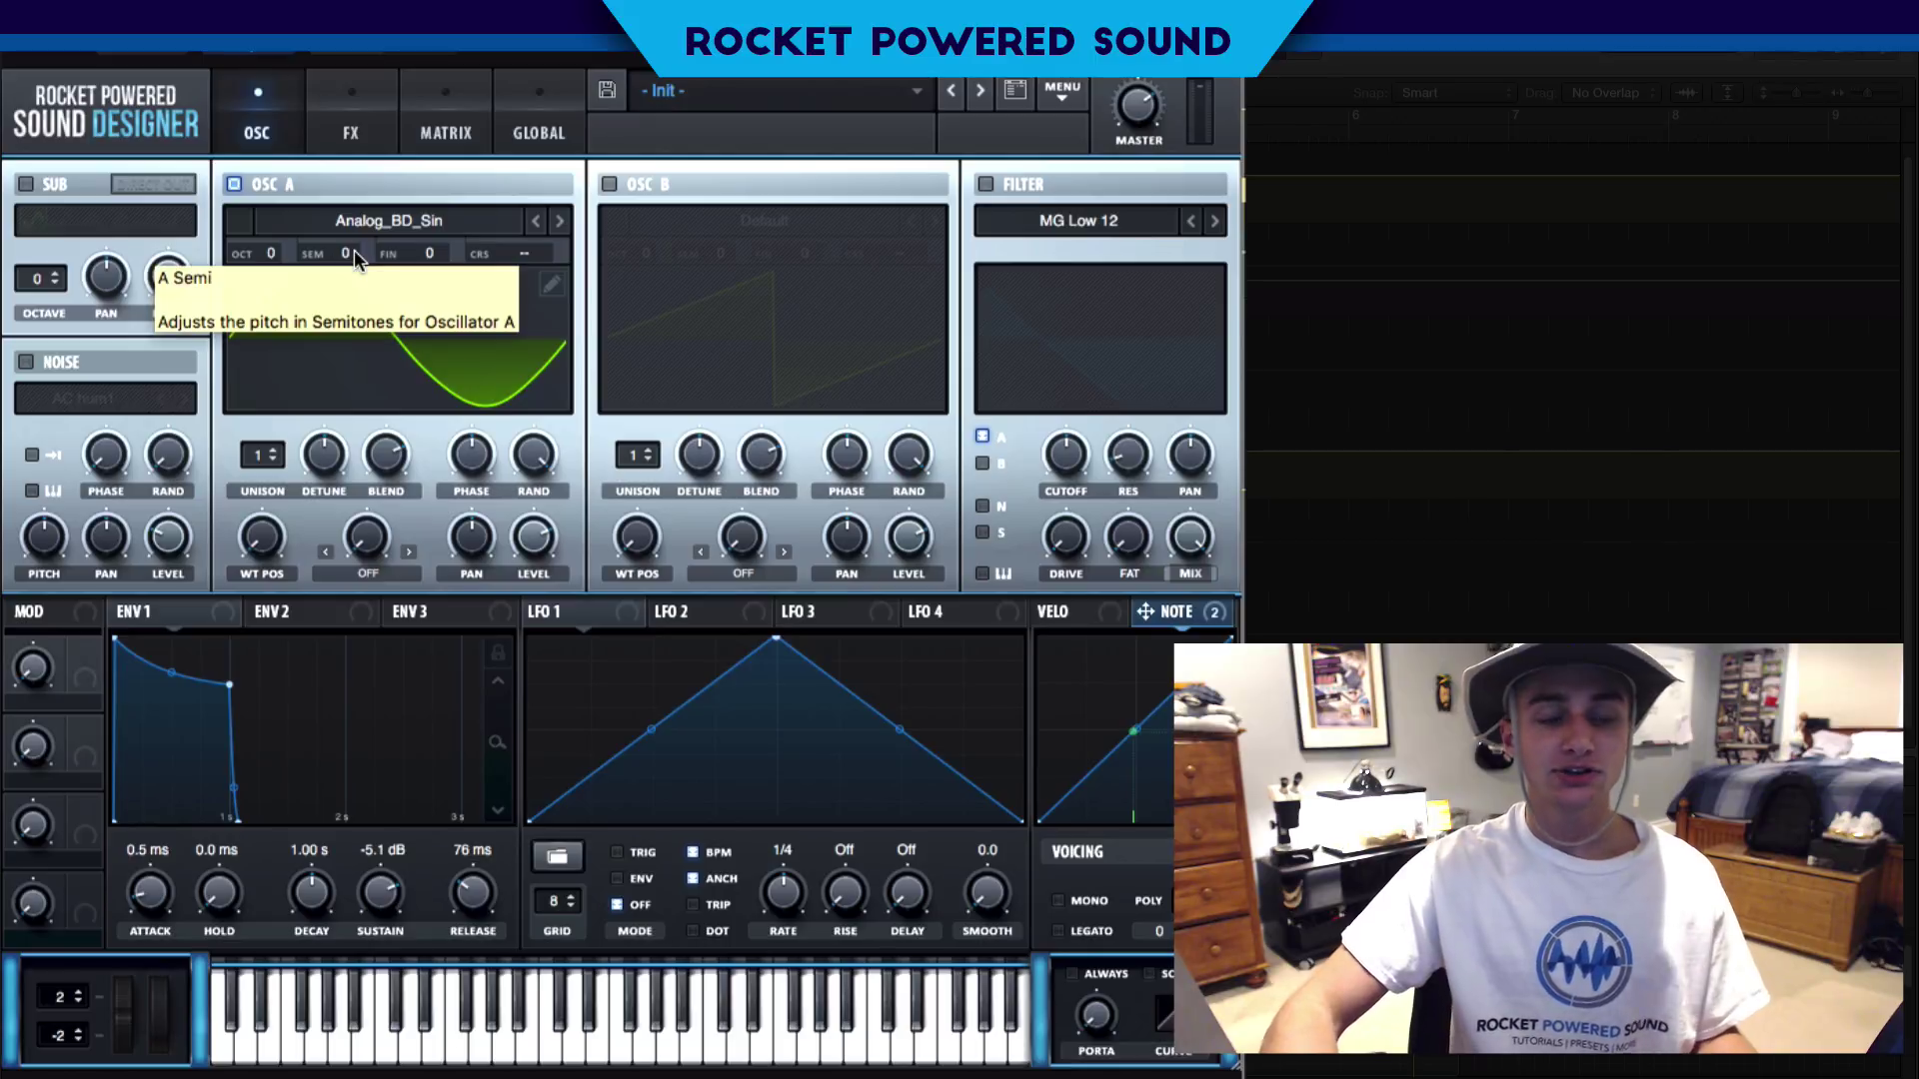
{"action": "left_click_drag", "start_coordinate": [354, 250], "coordinate": [362, 228]}
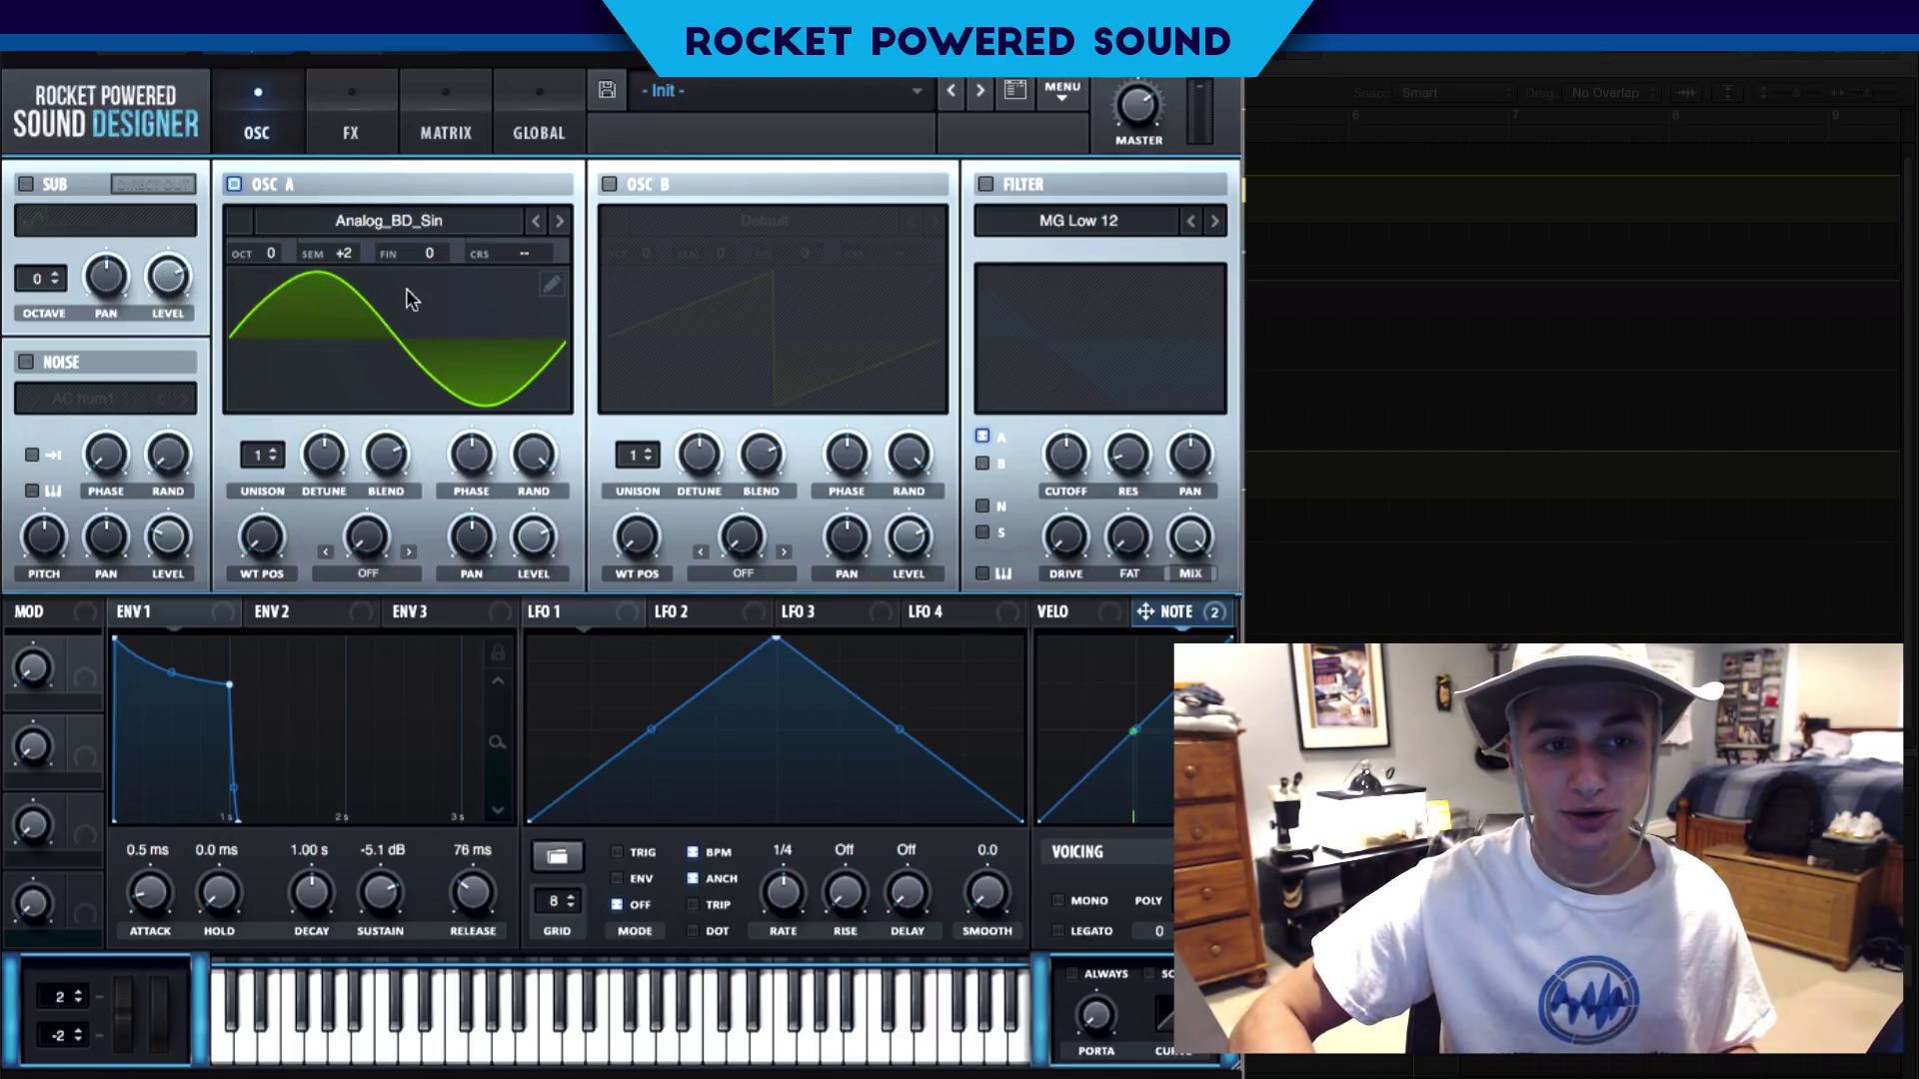
{"action": "left_click", "coordinate": [358, 128]}
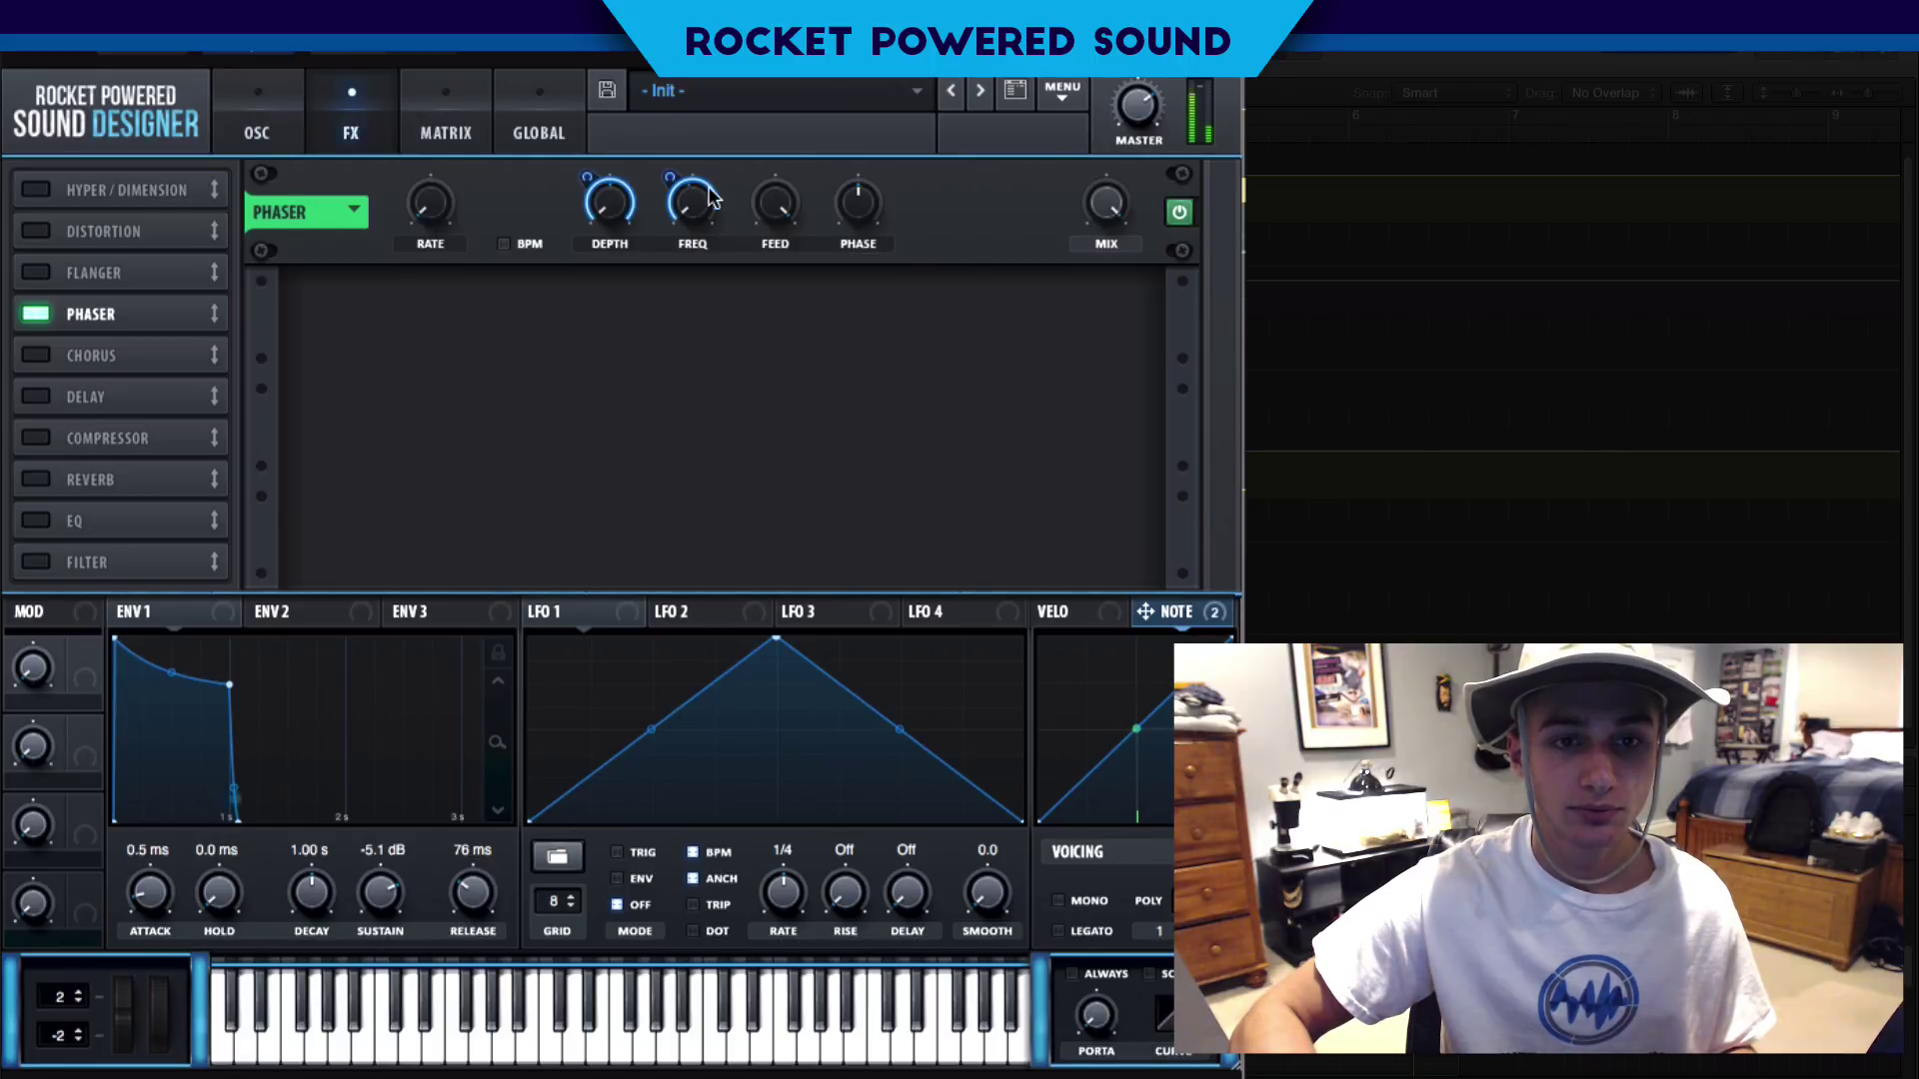
{"action": "left_click", "coordinate": [297, 108]}
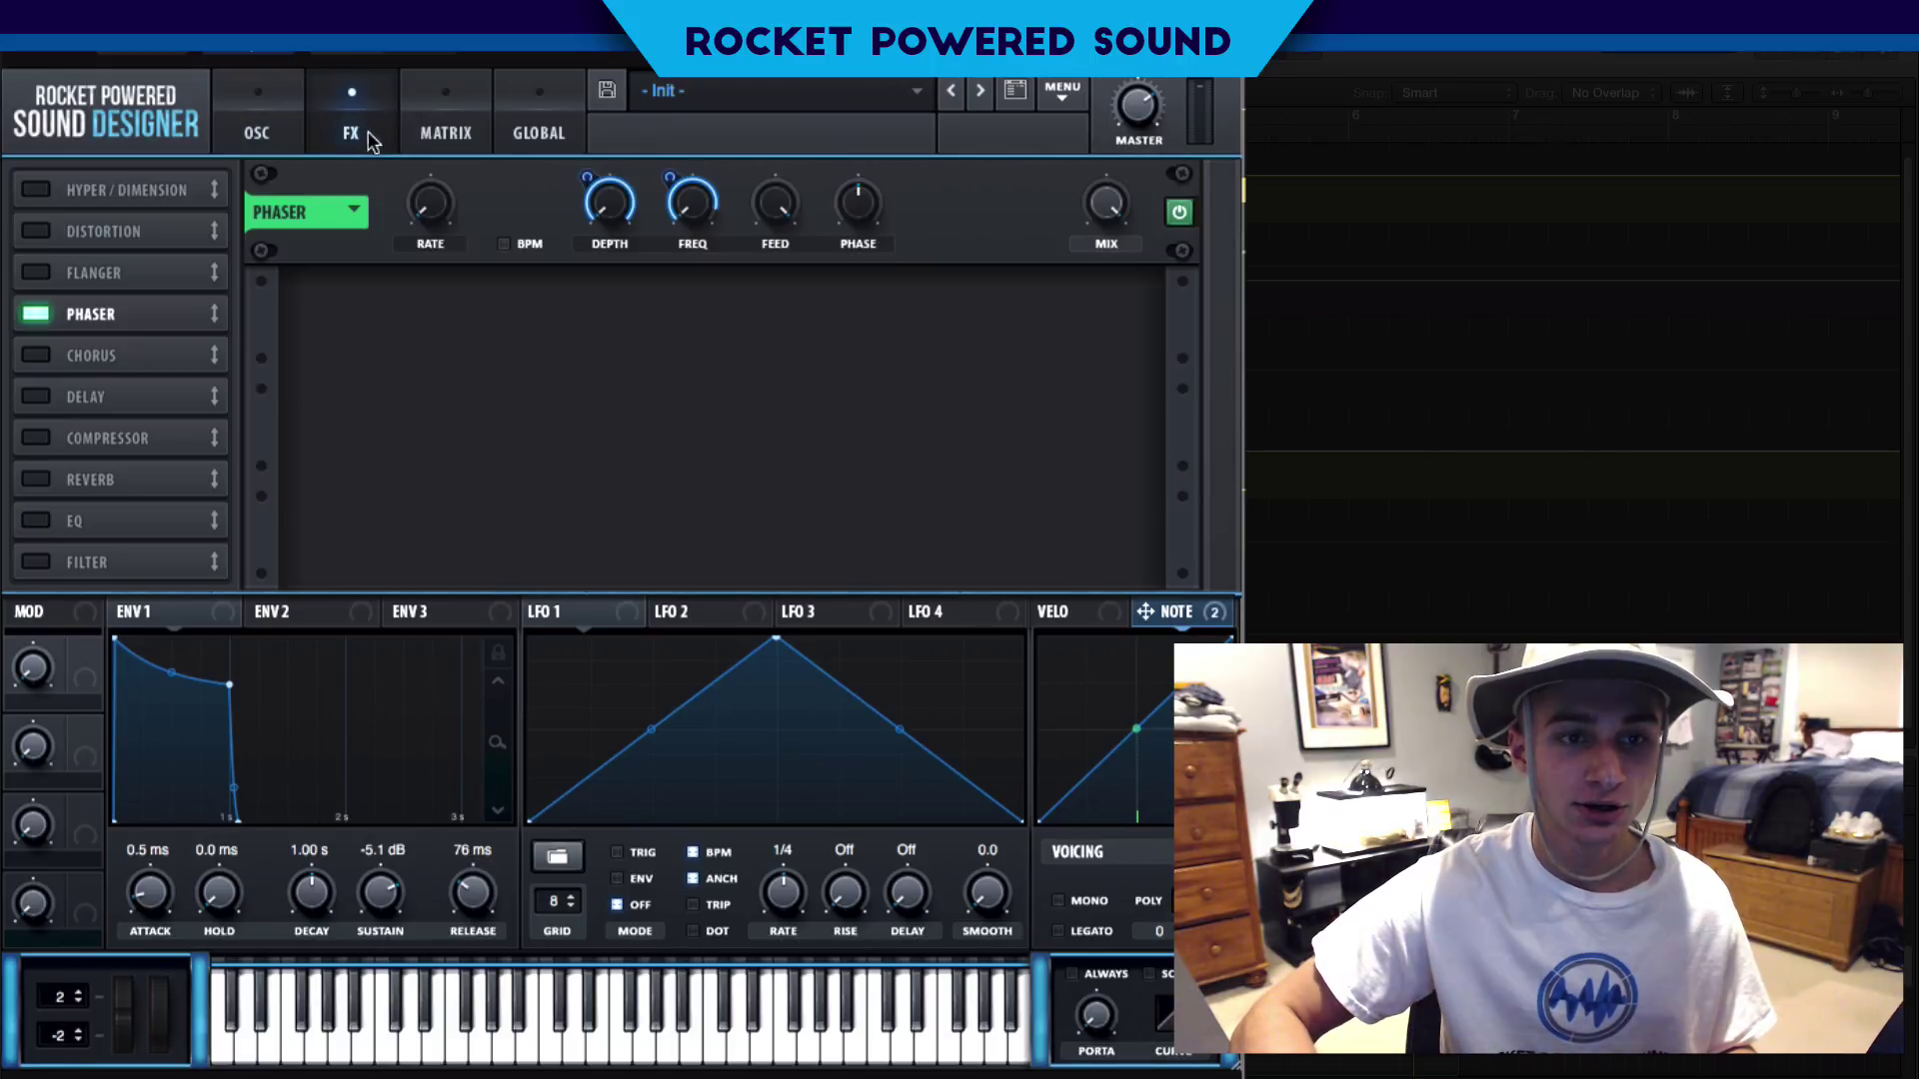
Reduce the Note modulation amount on the phaser's frequency to about 83
{"action": "right_click", "coordinate": [679, 185]}
{"action": "left_click", "coordinate": [676, 177]}
{"action": "left_click_drag", "start_coordinate": [676, 178], "coordinate": [668, 180]}
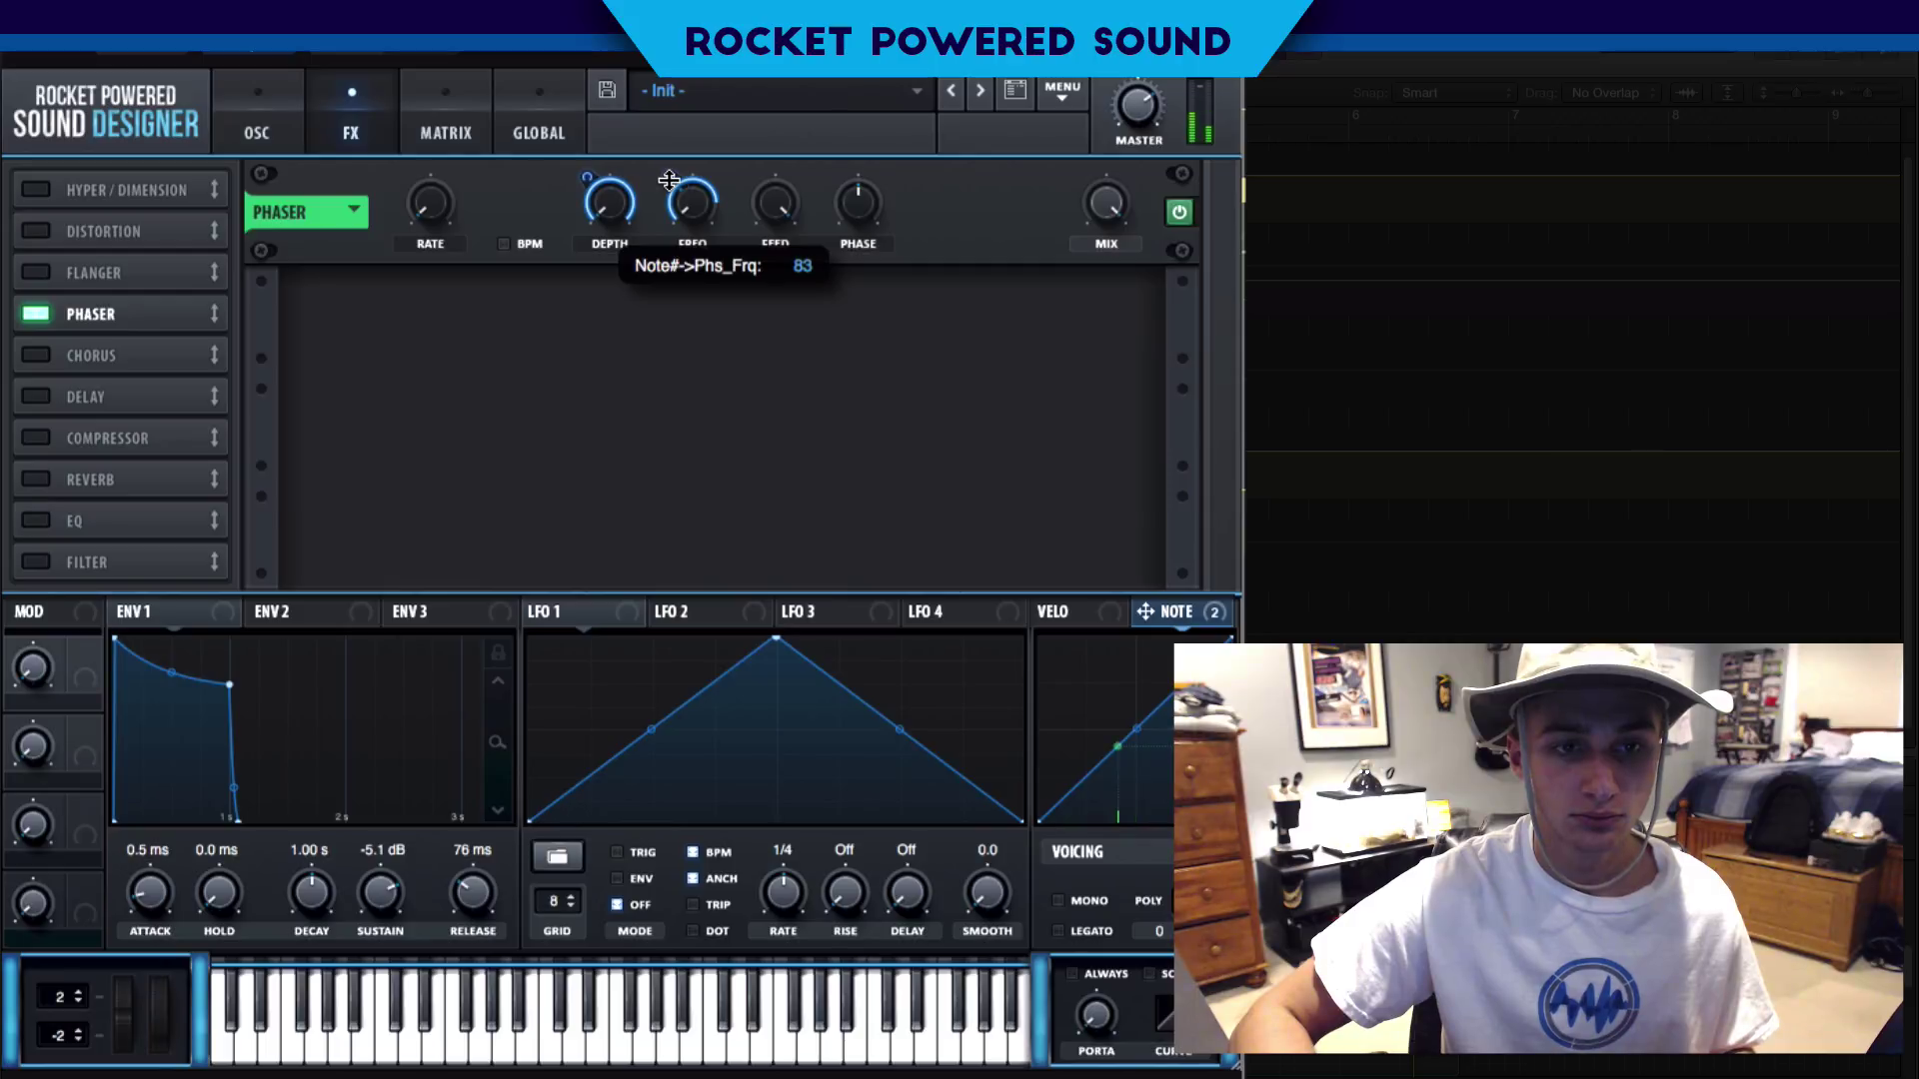
{"action": "left_click_drag", "start_coordinate": [670, 177], "coordinate": [667, 178]}
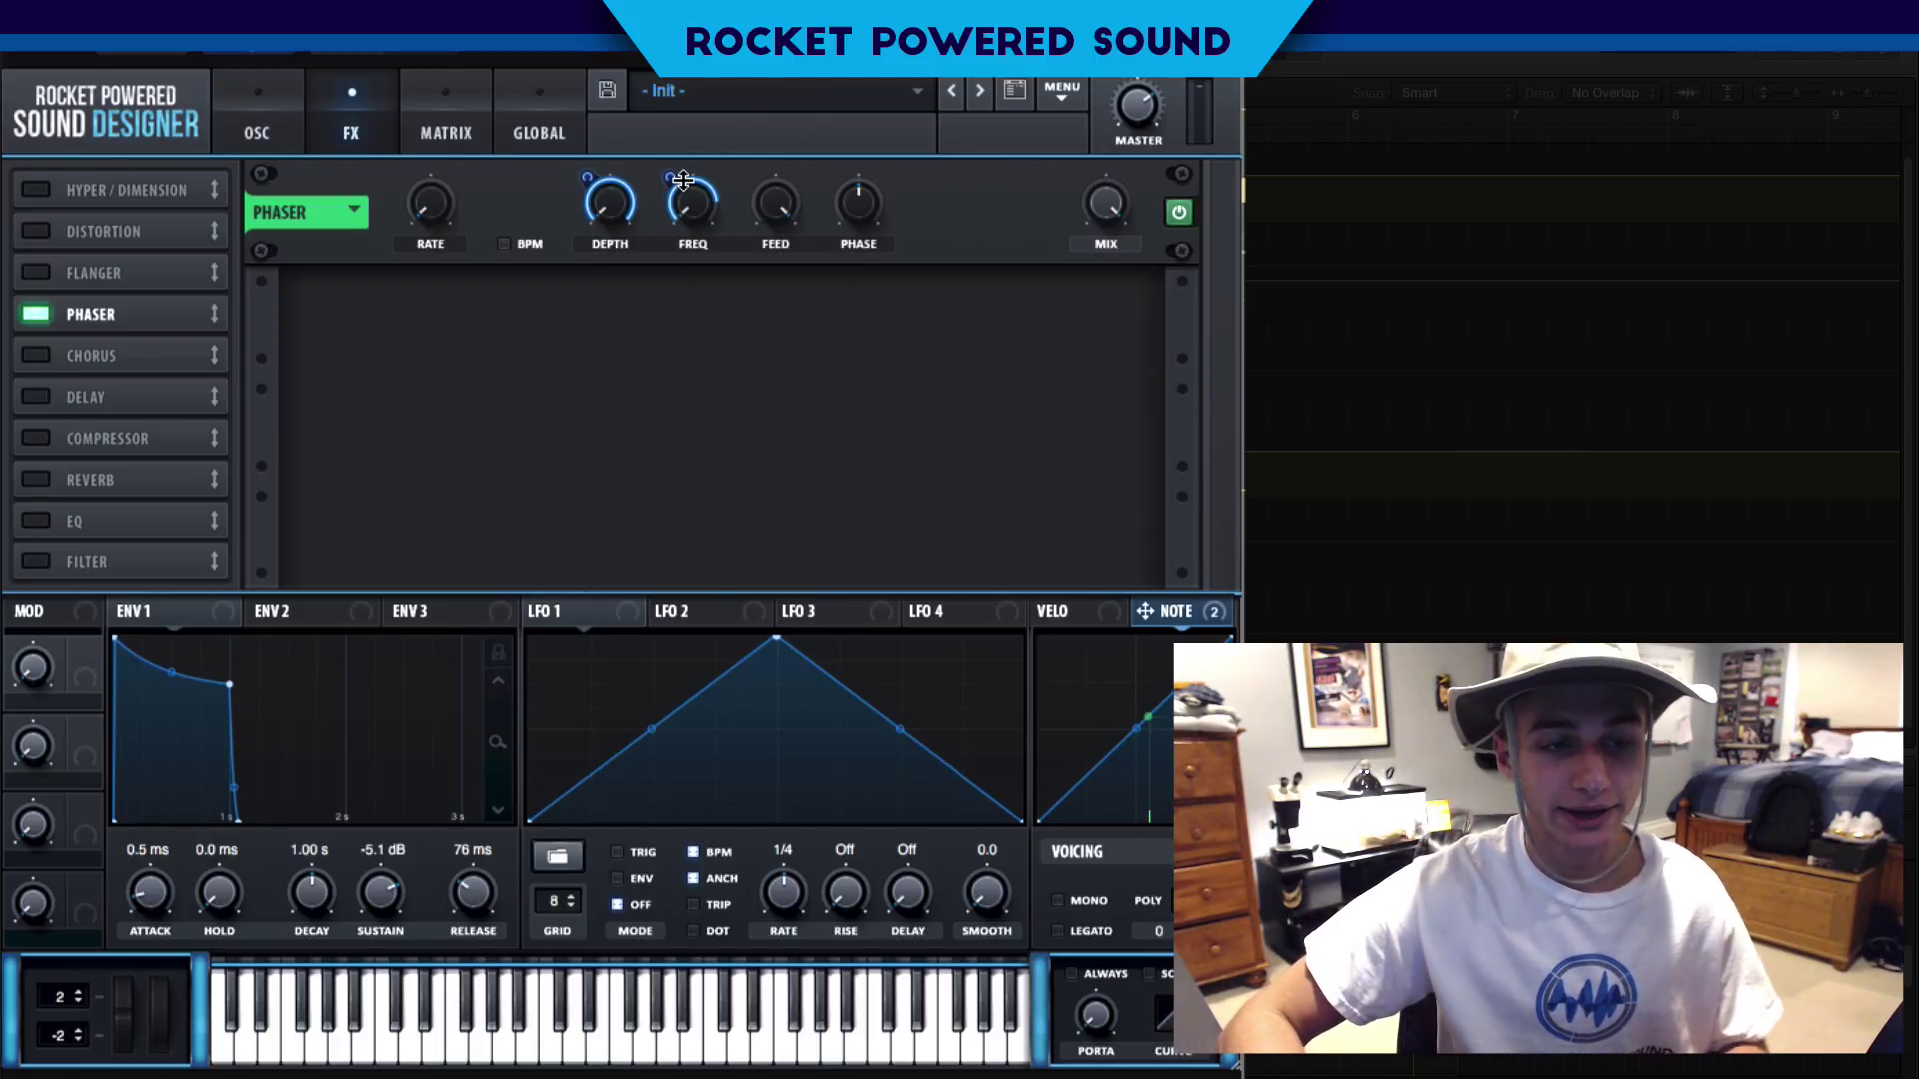
Move the phaser to the start of the effects chain, enable the EQ and place it just before the distortion
{"action": "left_click_drag", "start_coordinate": [107, 318], "coordinate": [172, 167]}
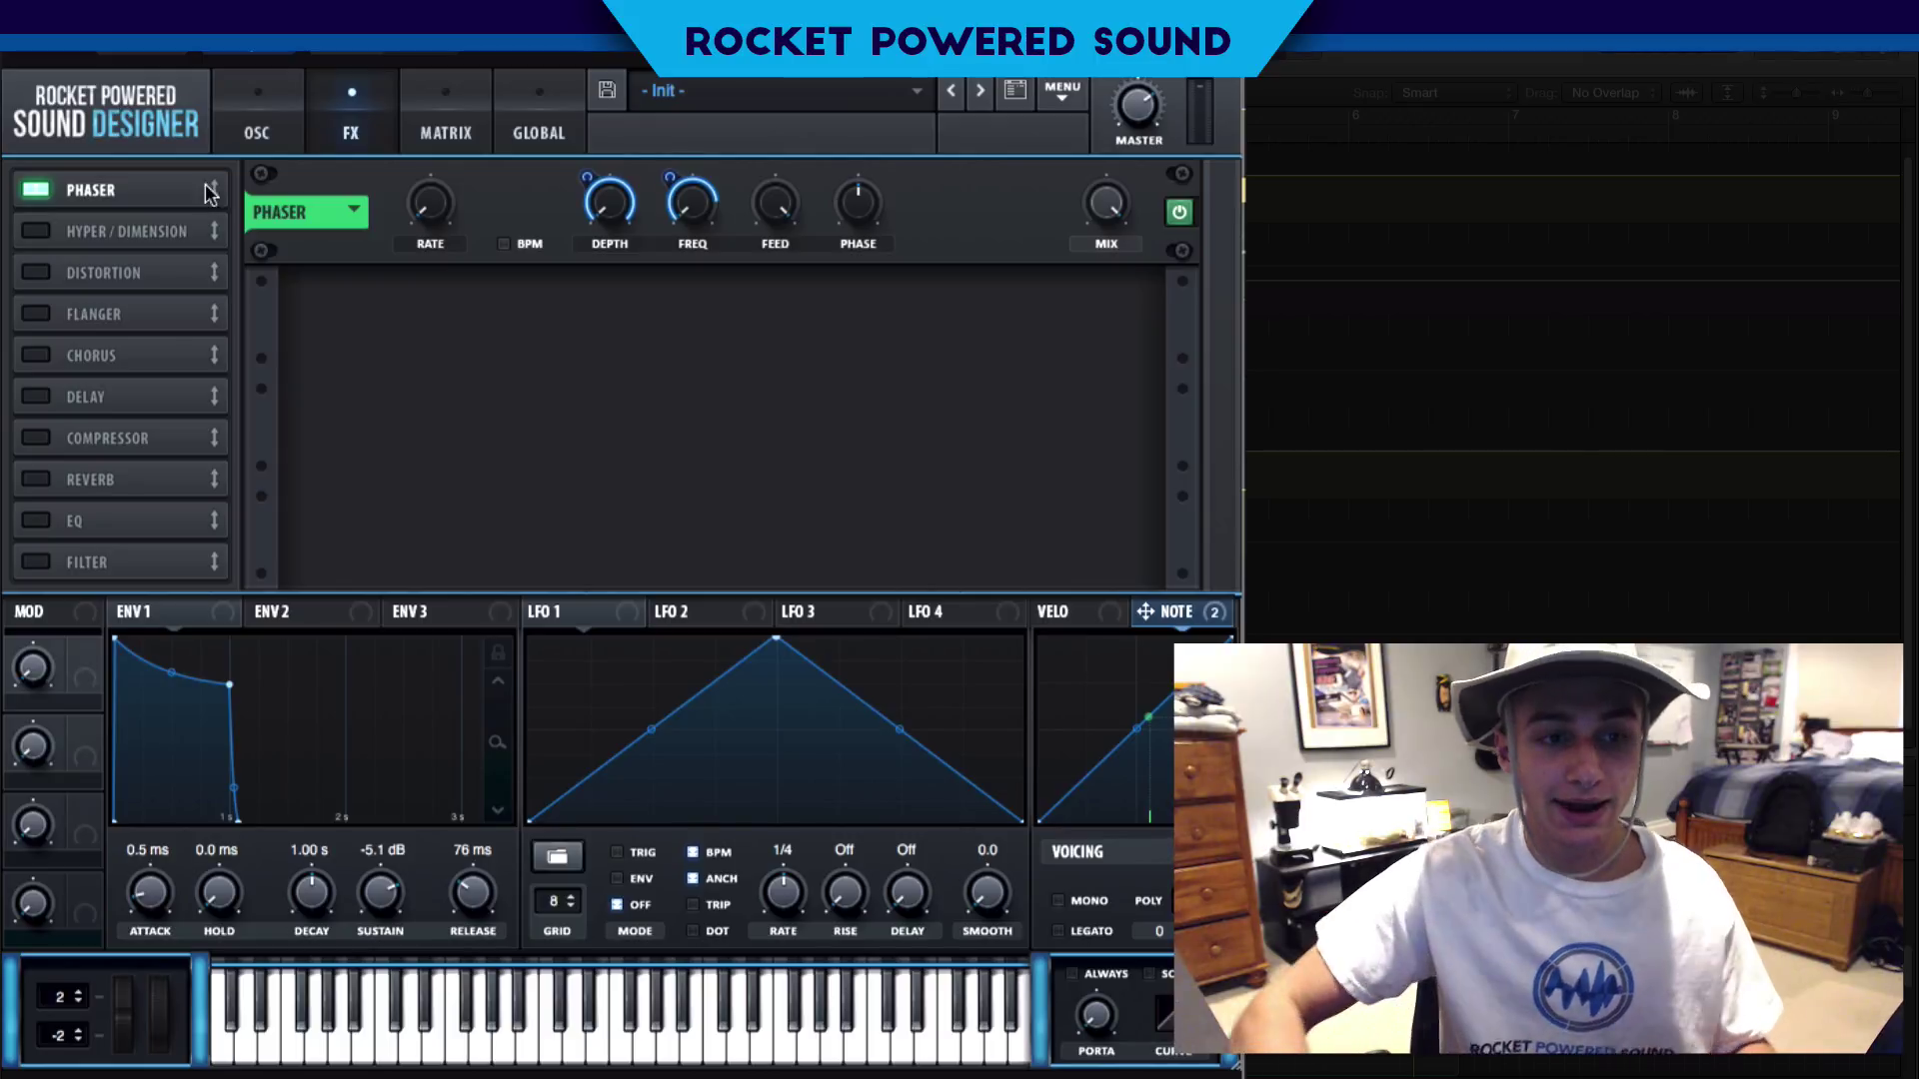
{"action": "left_click", "coordinate": [35, 521]}
{"action": "left_click_drag", "start_coordinate": [150, 521], "coordinate": [230, 218]}
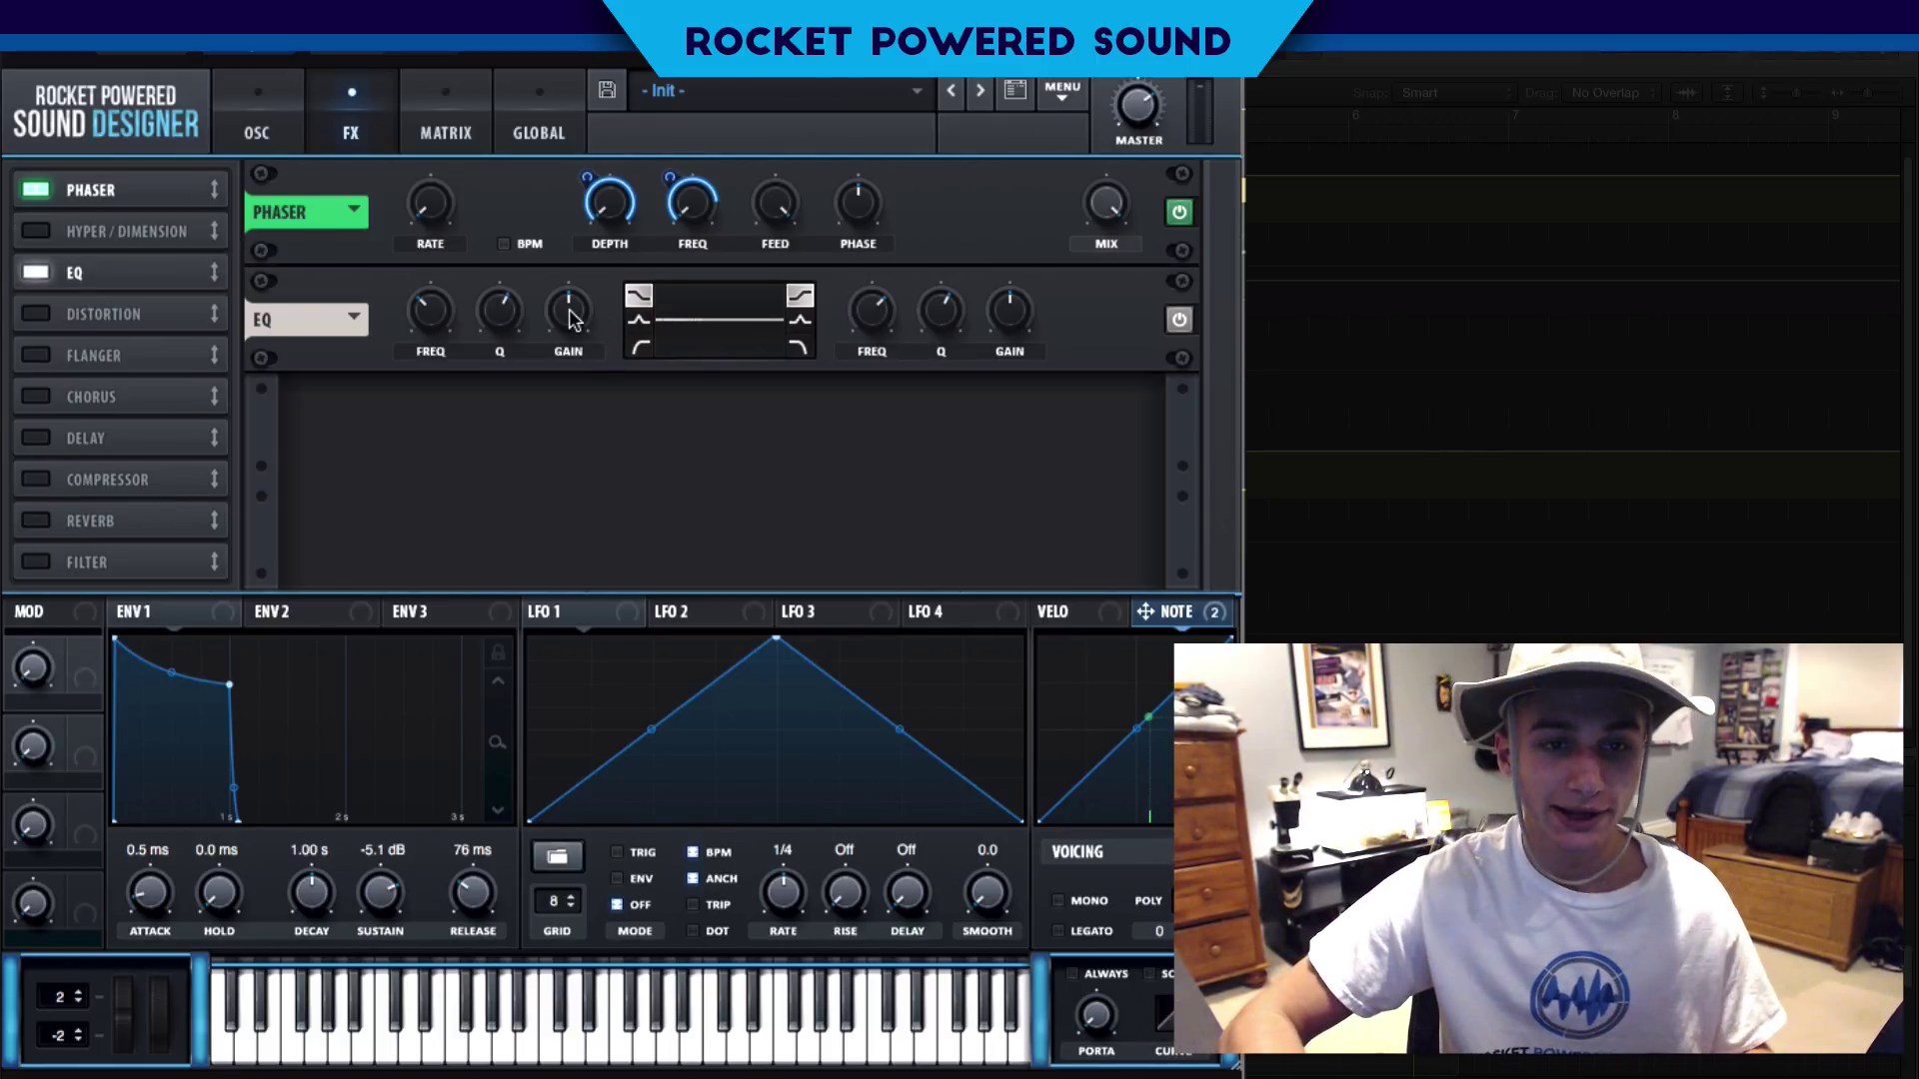
Make the EQ's low band a low-cut filter, lower its Q to flatten the resonance and raise its frequency to about mid-range
{"action": "left_click", "coordinate": [641, 345]}
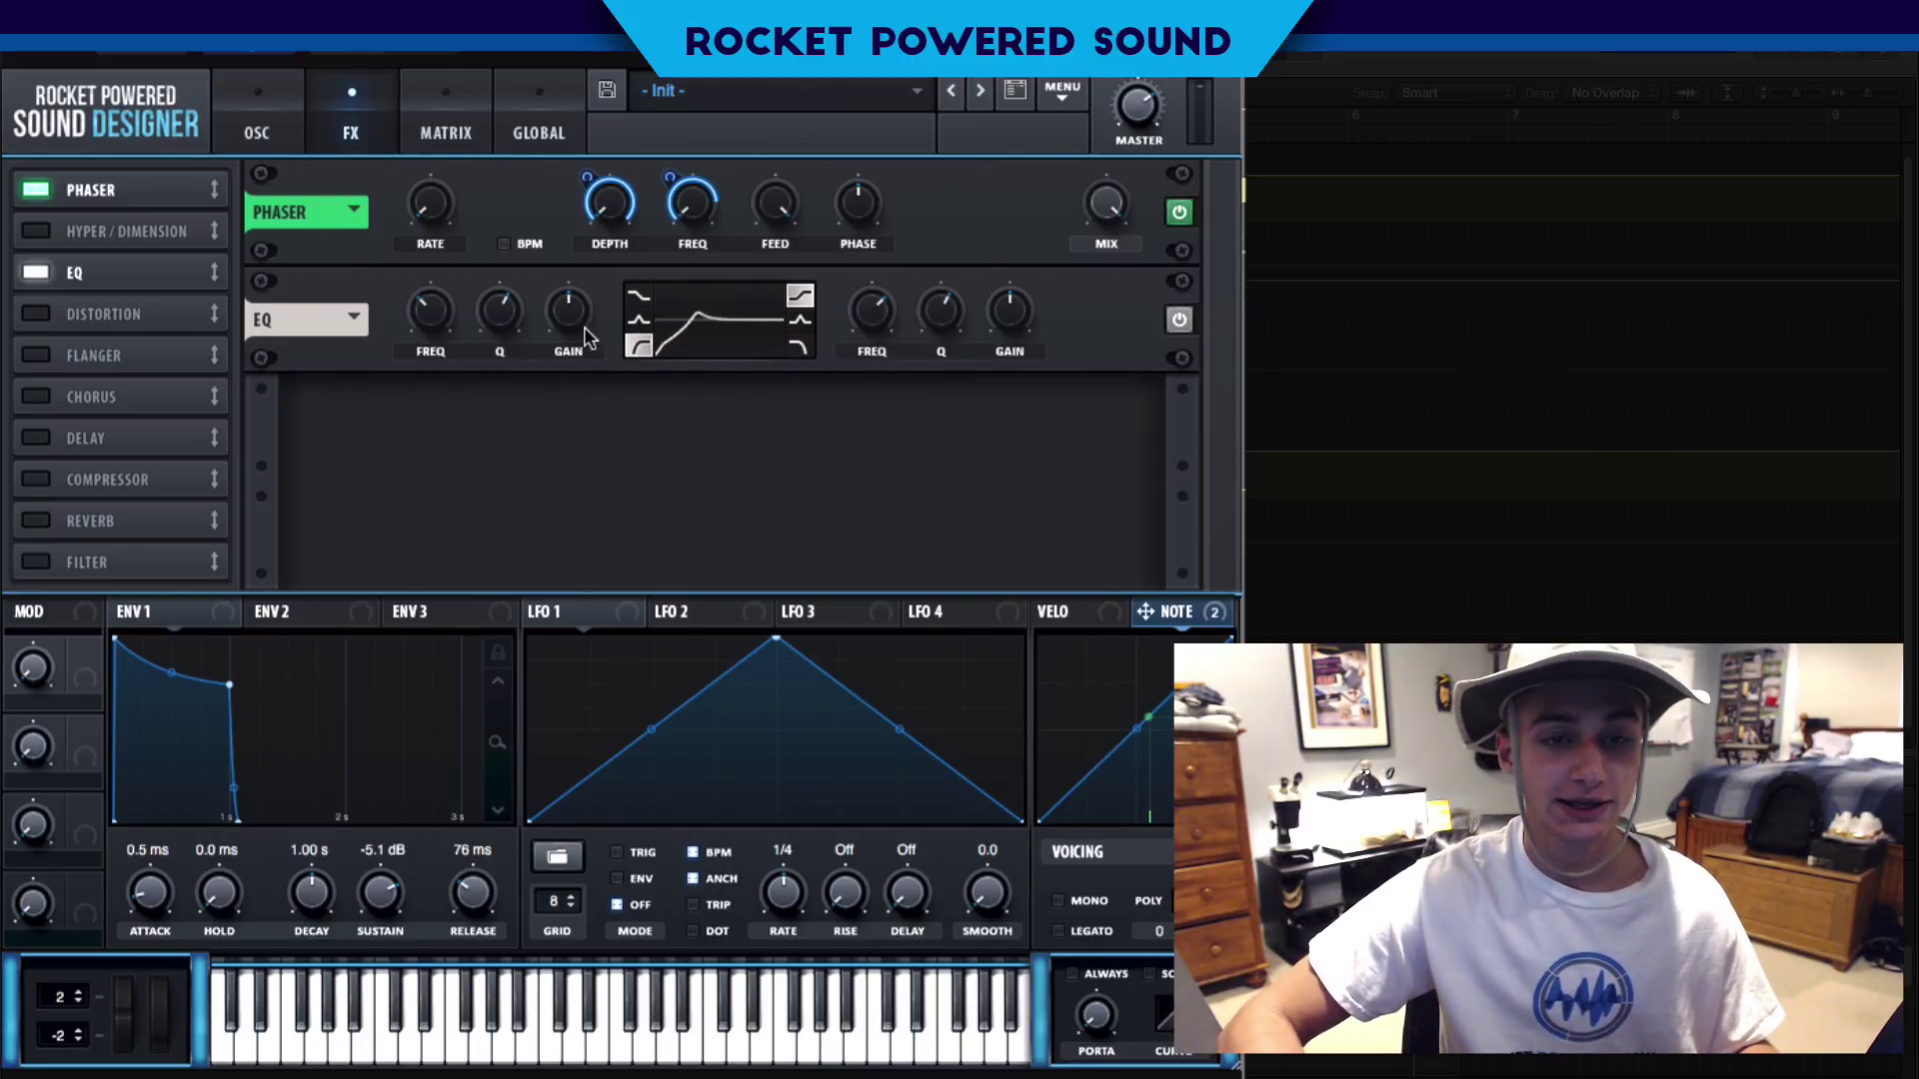
{"action": "left_click_drag", "start_coordinate": [504, 318], "coordinate": [491, 349]}
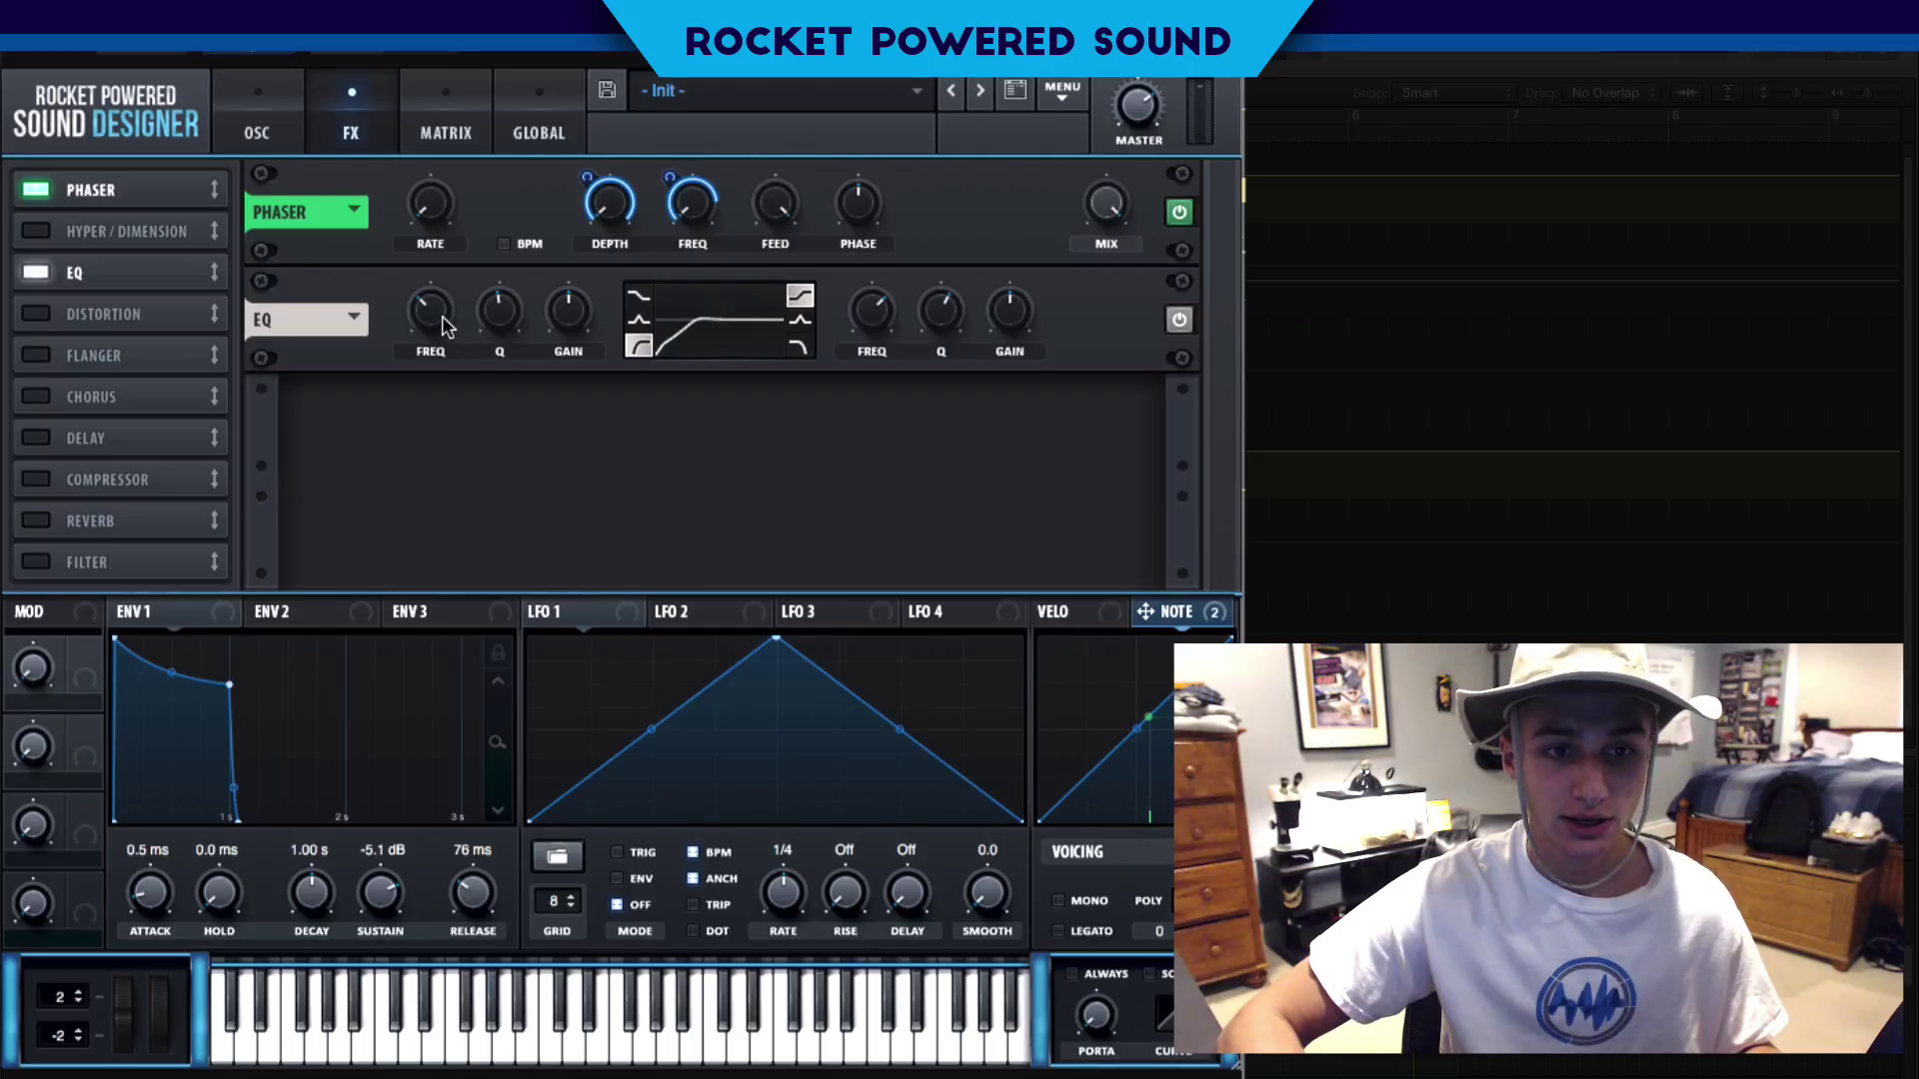
{"action": "left_click_drag", "start_coordinate": [443, 320], "coordinate": [466, 275]}
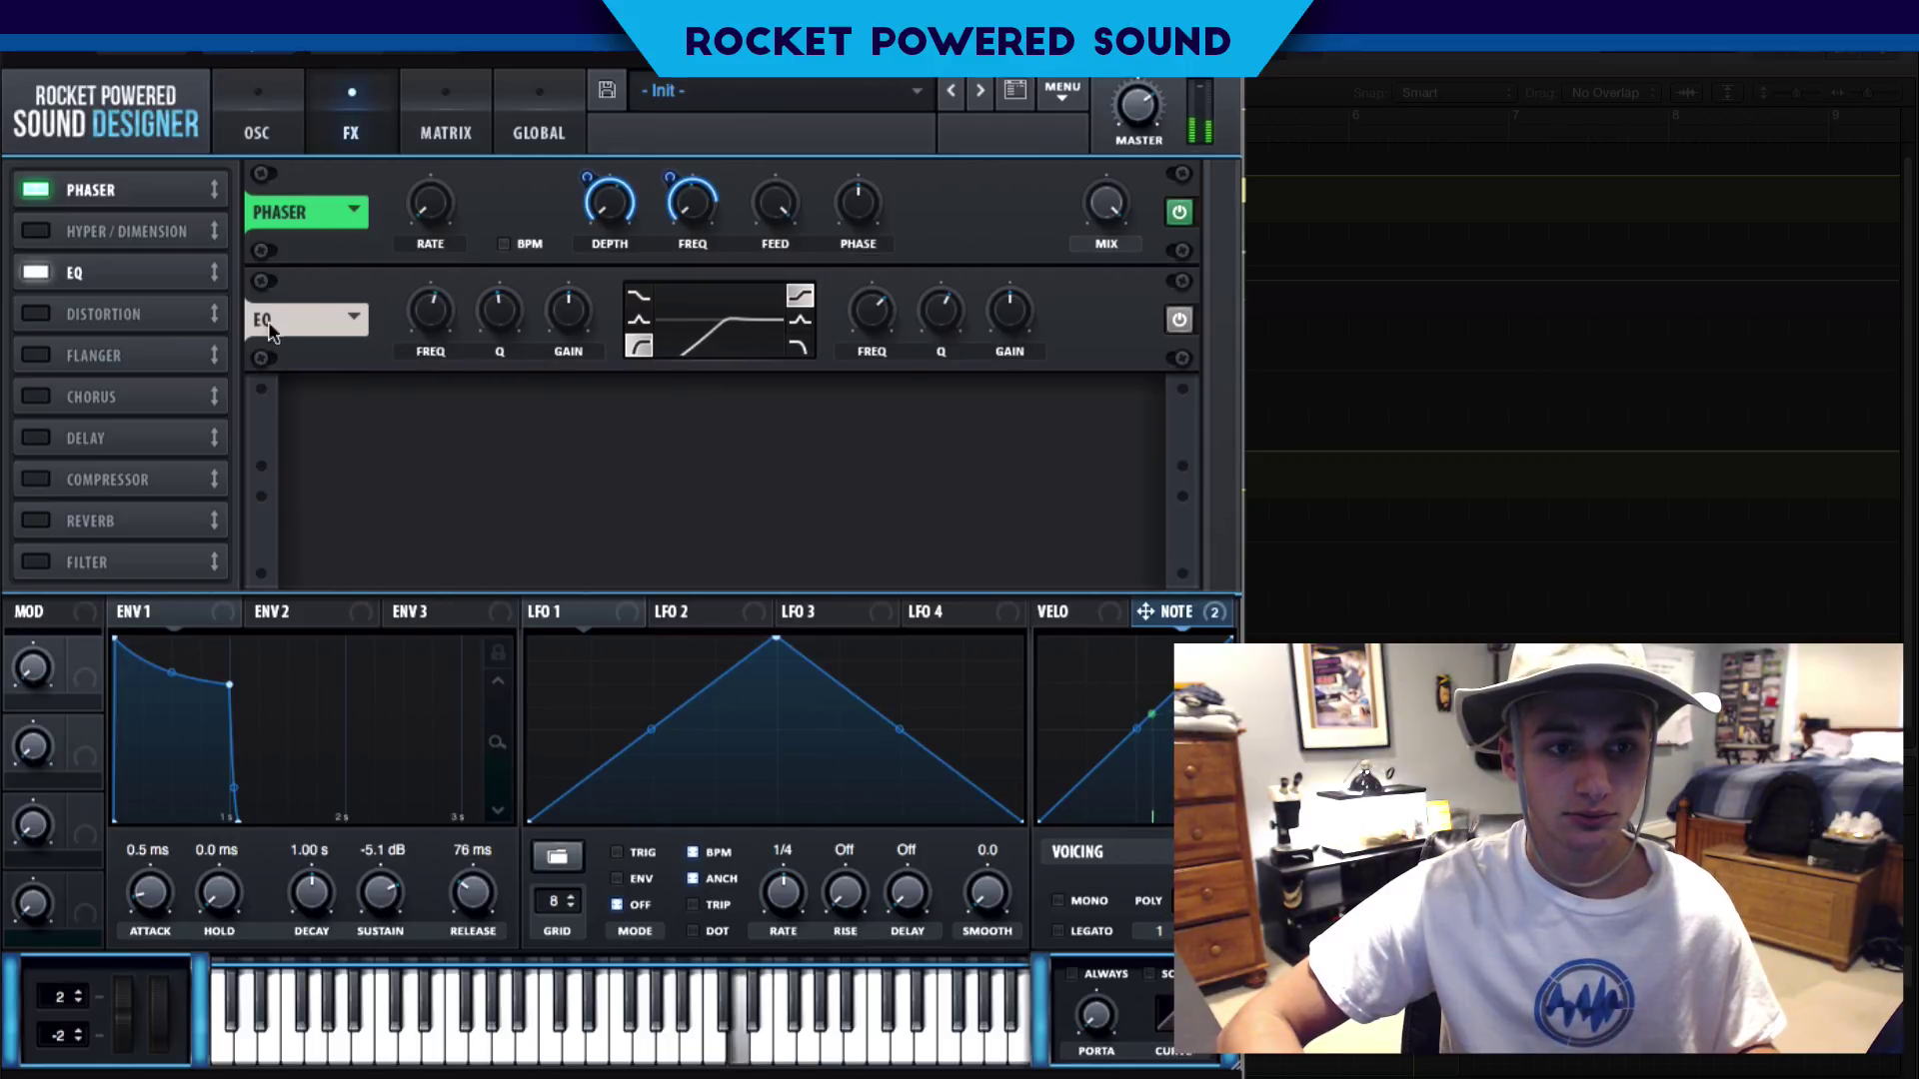
Compare the sound with the EQ off and on, and move the EQ directly after the phaser in the chain
{"action": "left_click", "coordinate": [36, 272]}
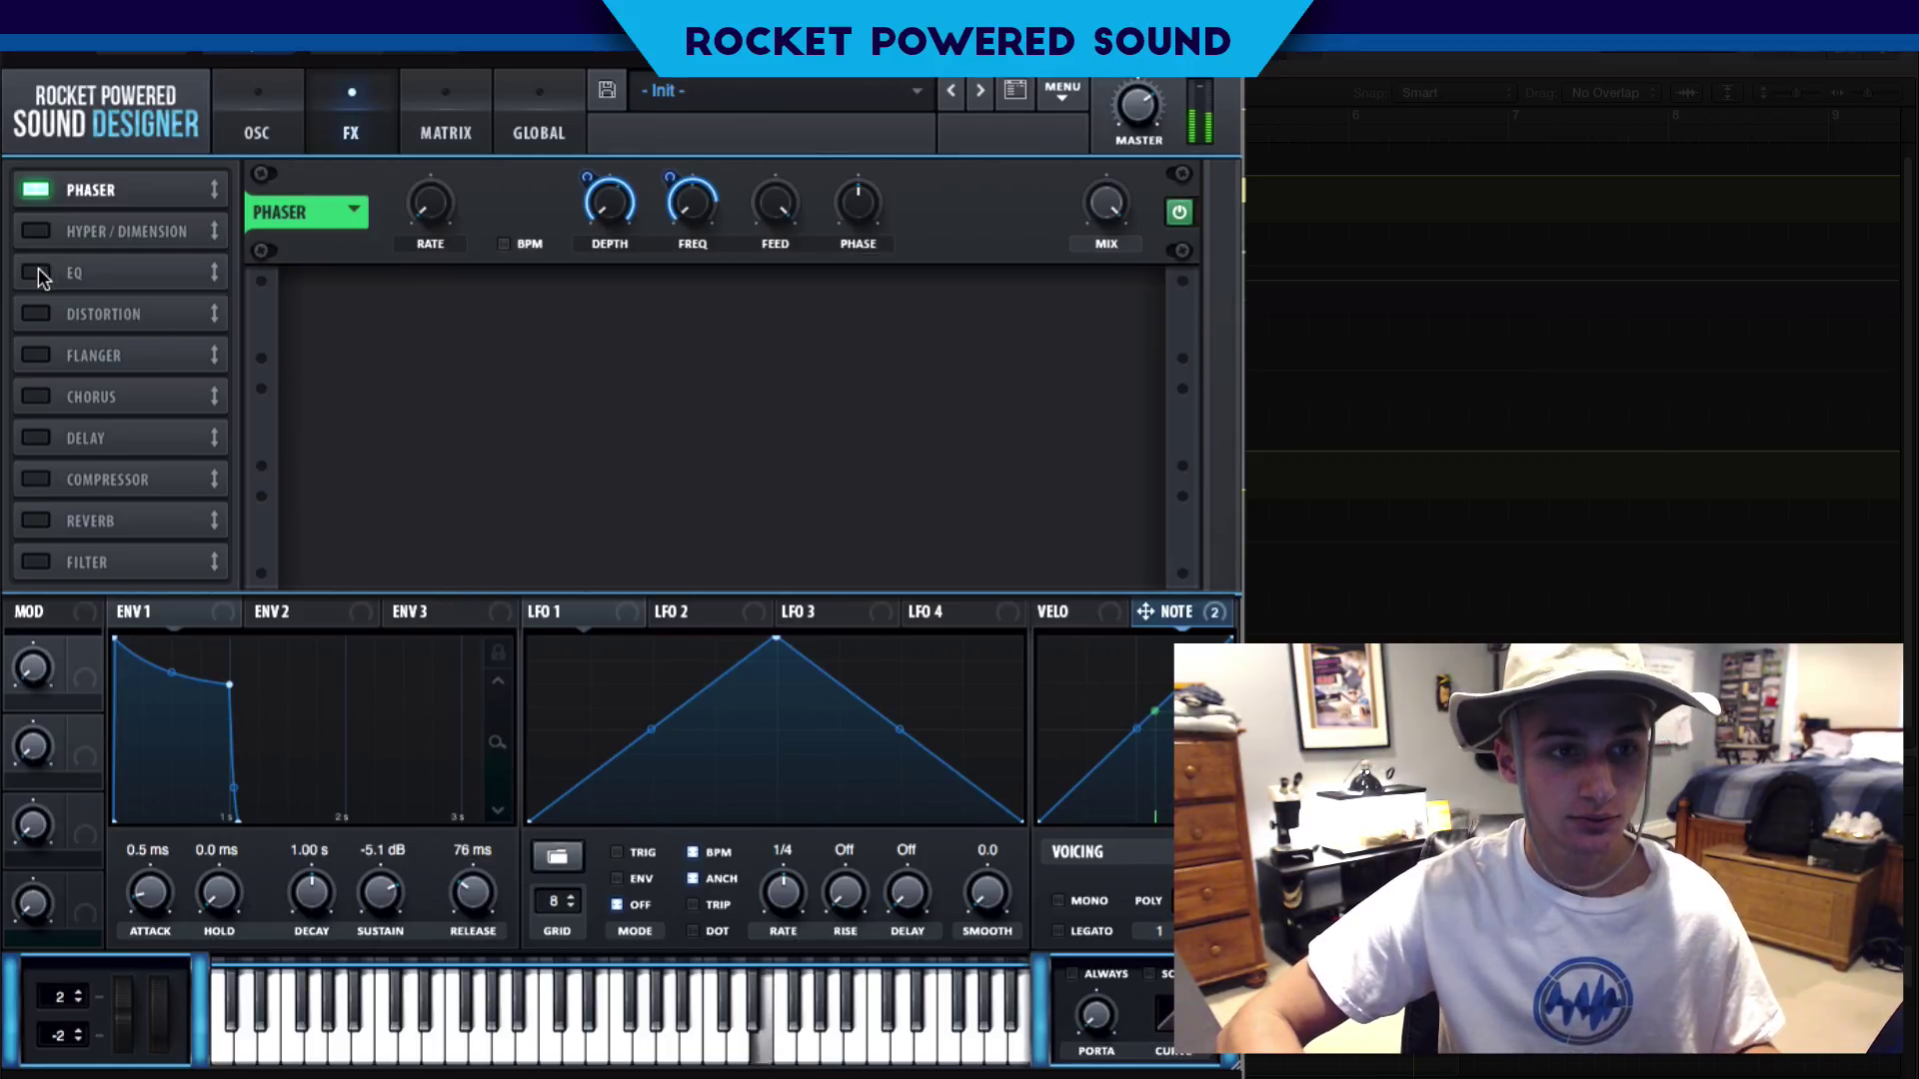
{"action": "left_click", "coordinate": [36, 272]}
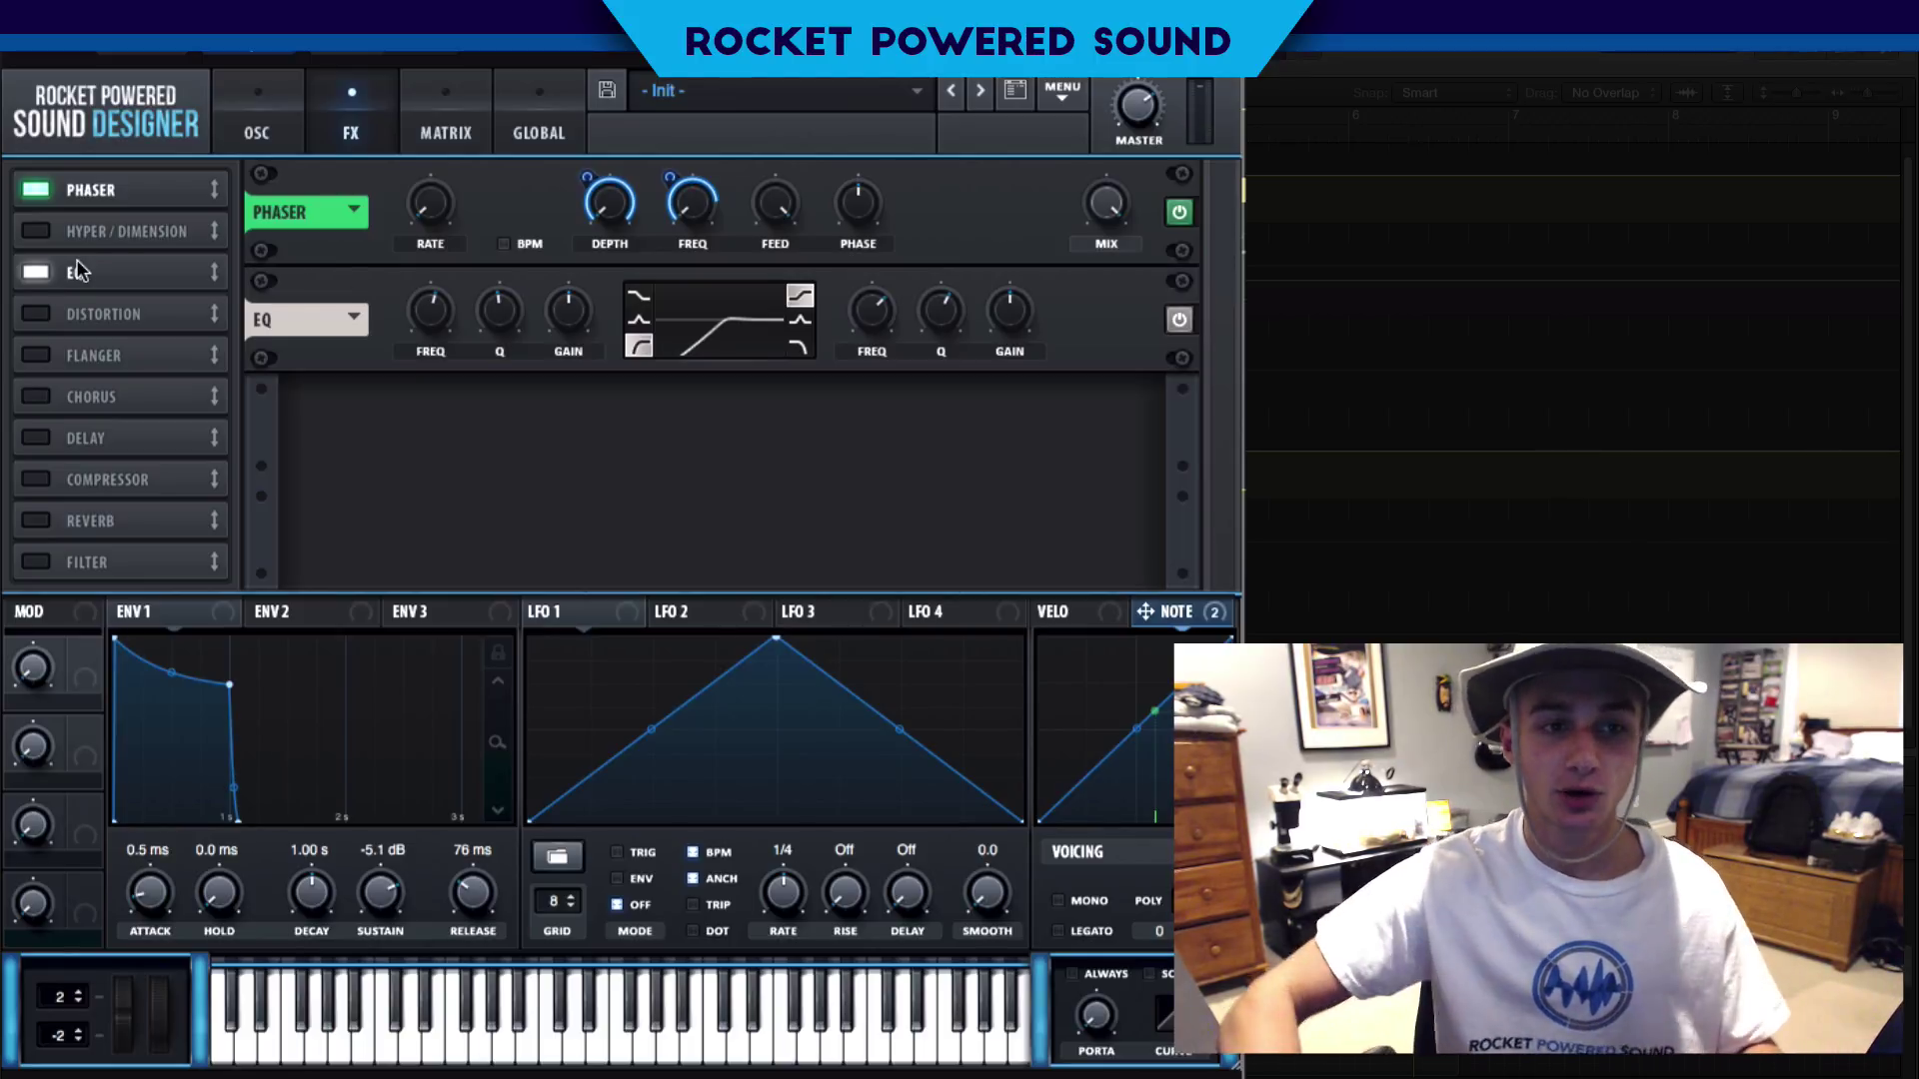
{"action": "left_click_drag", "start_coordinate": [145, 268], "coordinate": [145, 235]}
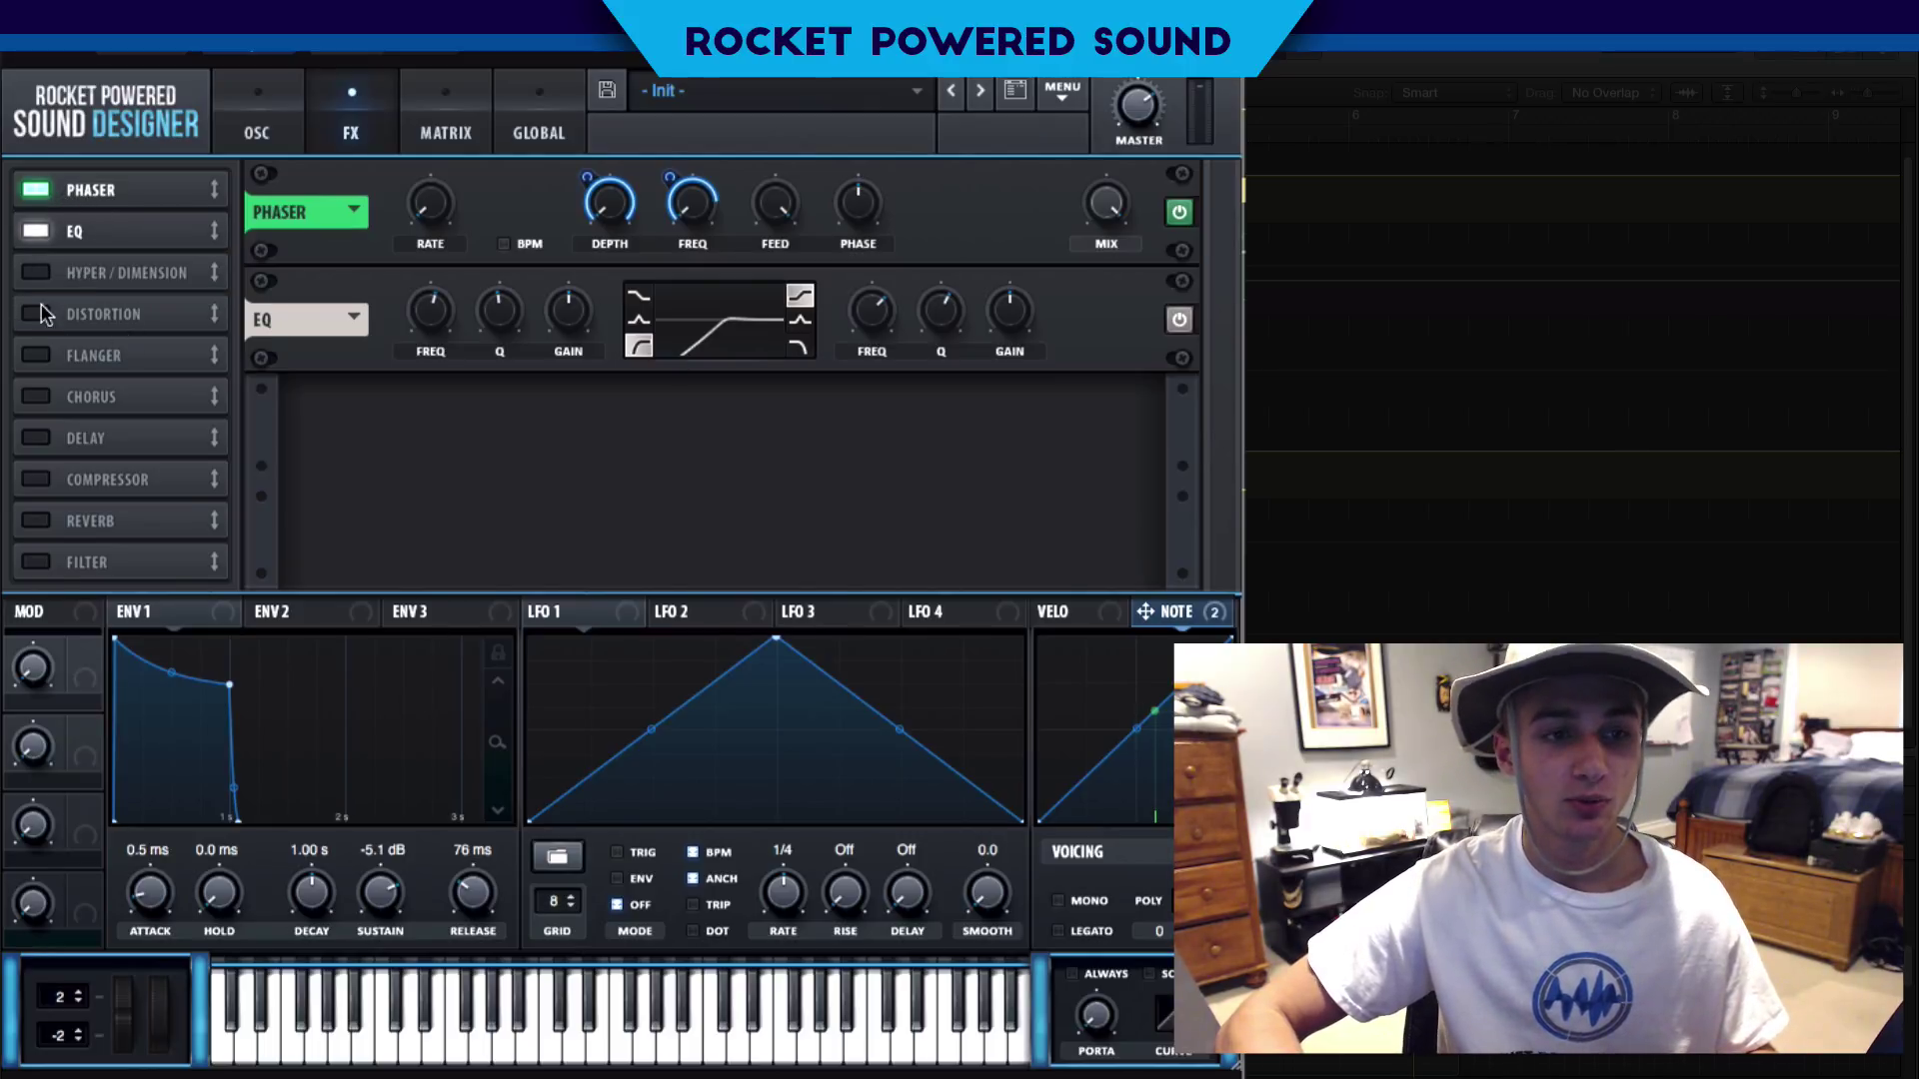
{"action": "left_click", "coordinate": [255, 140]}
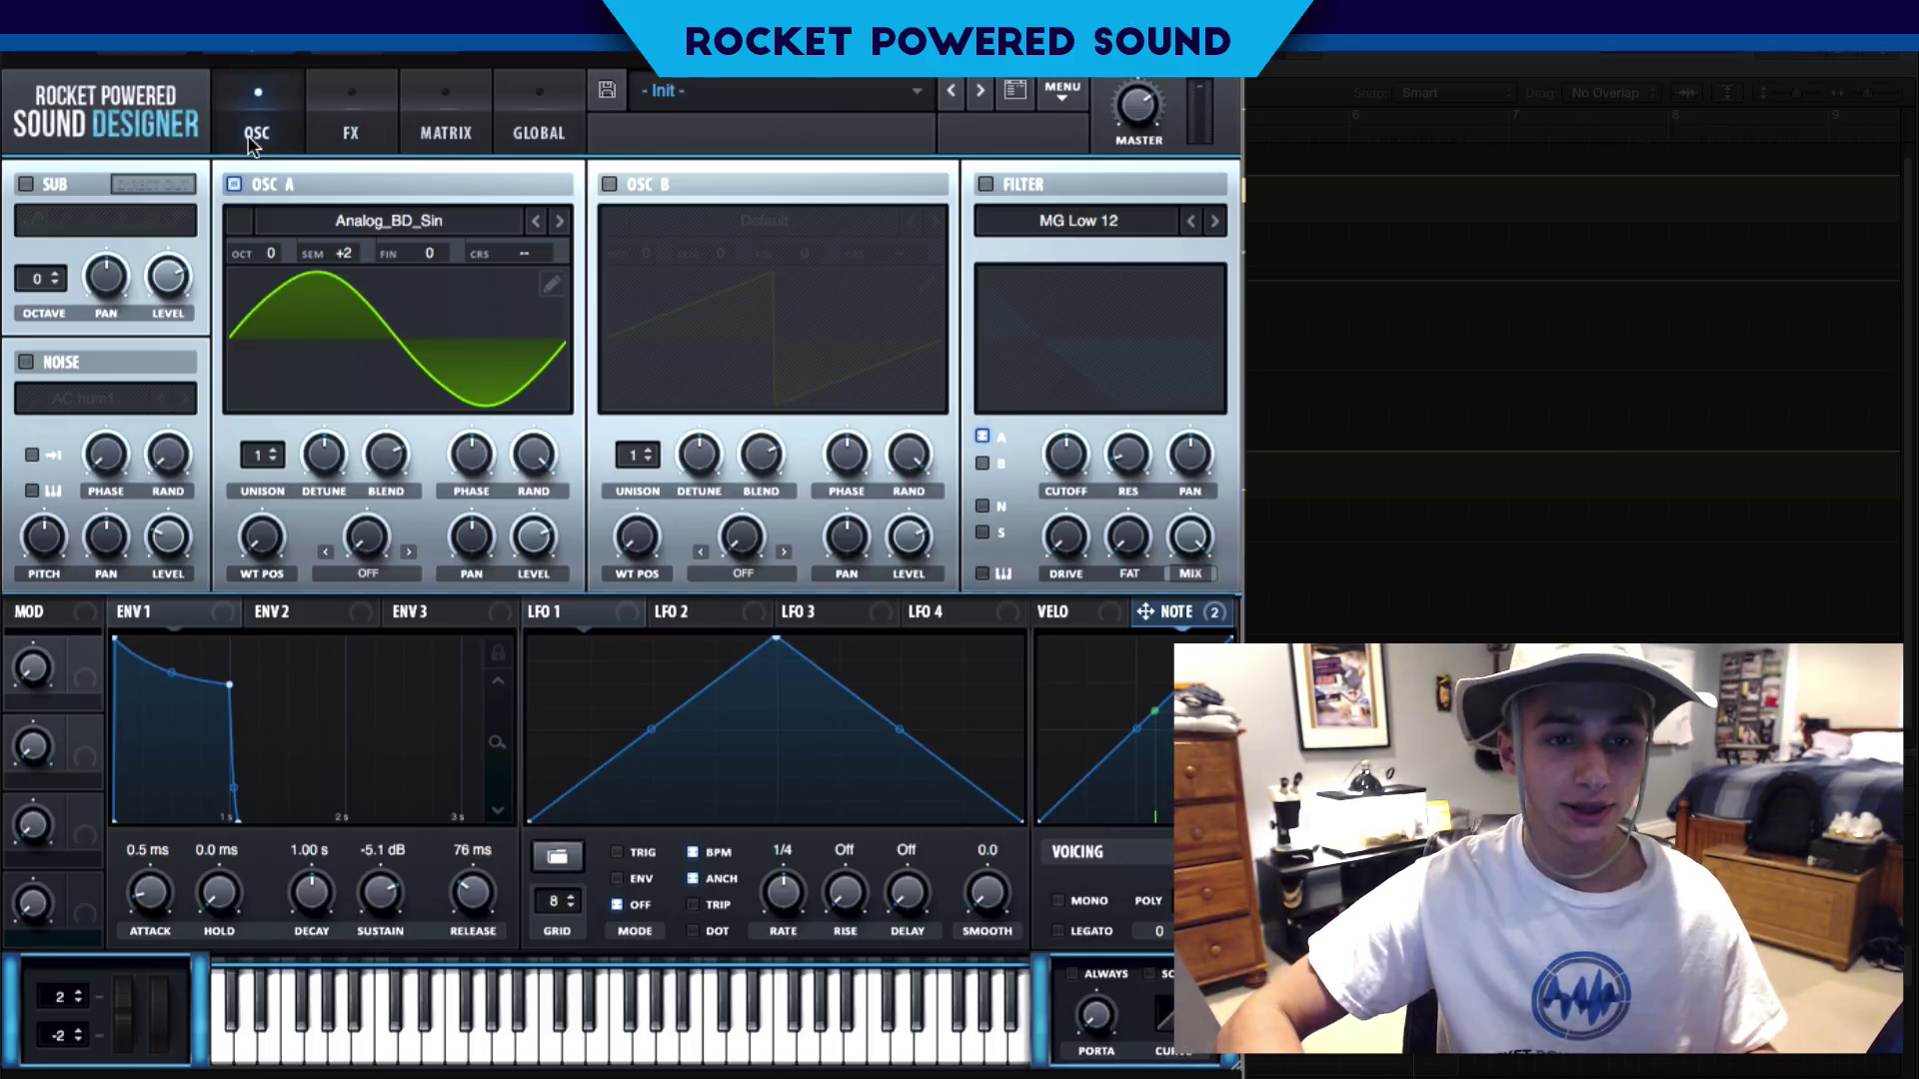
{"action": "left_click", "coordinate": [360, 108]}
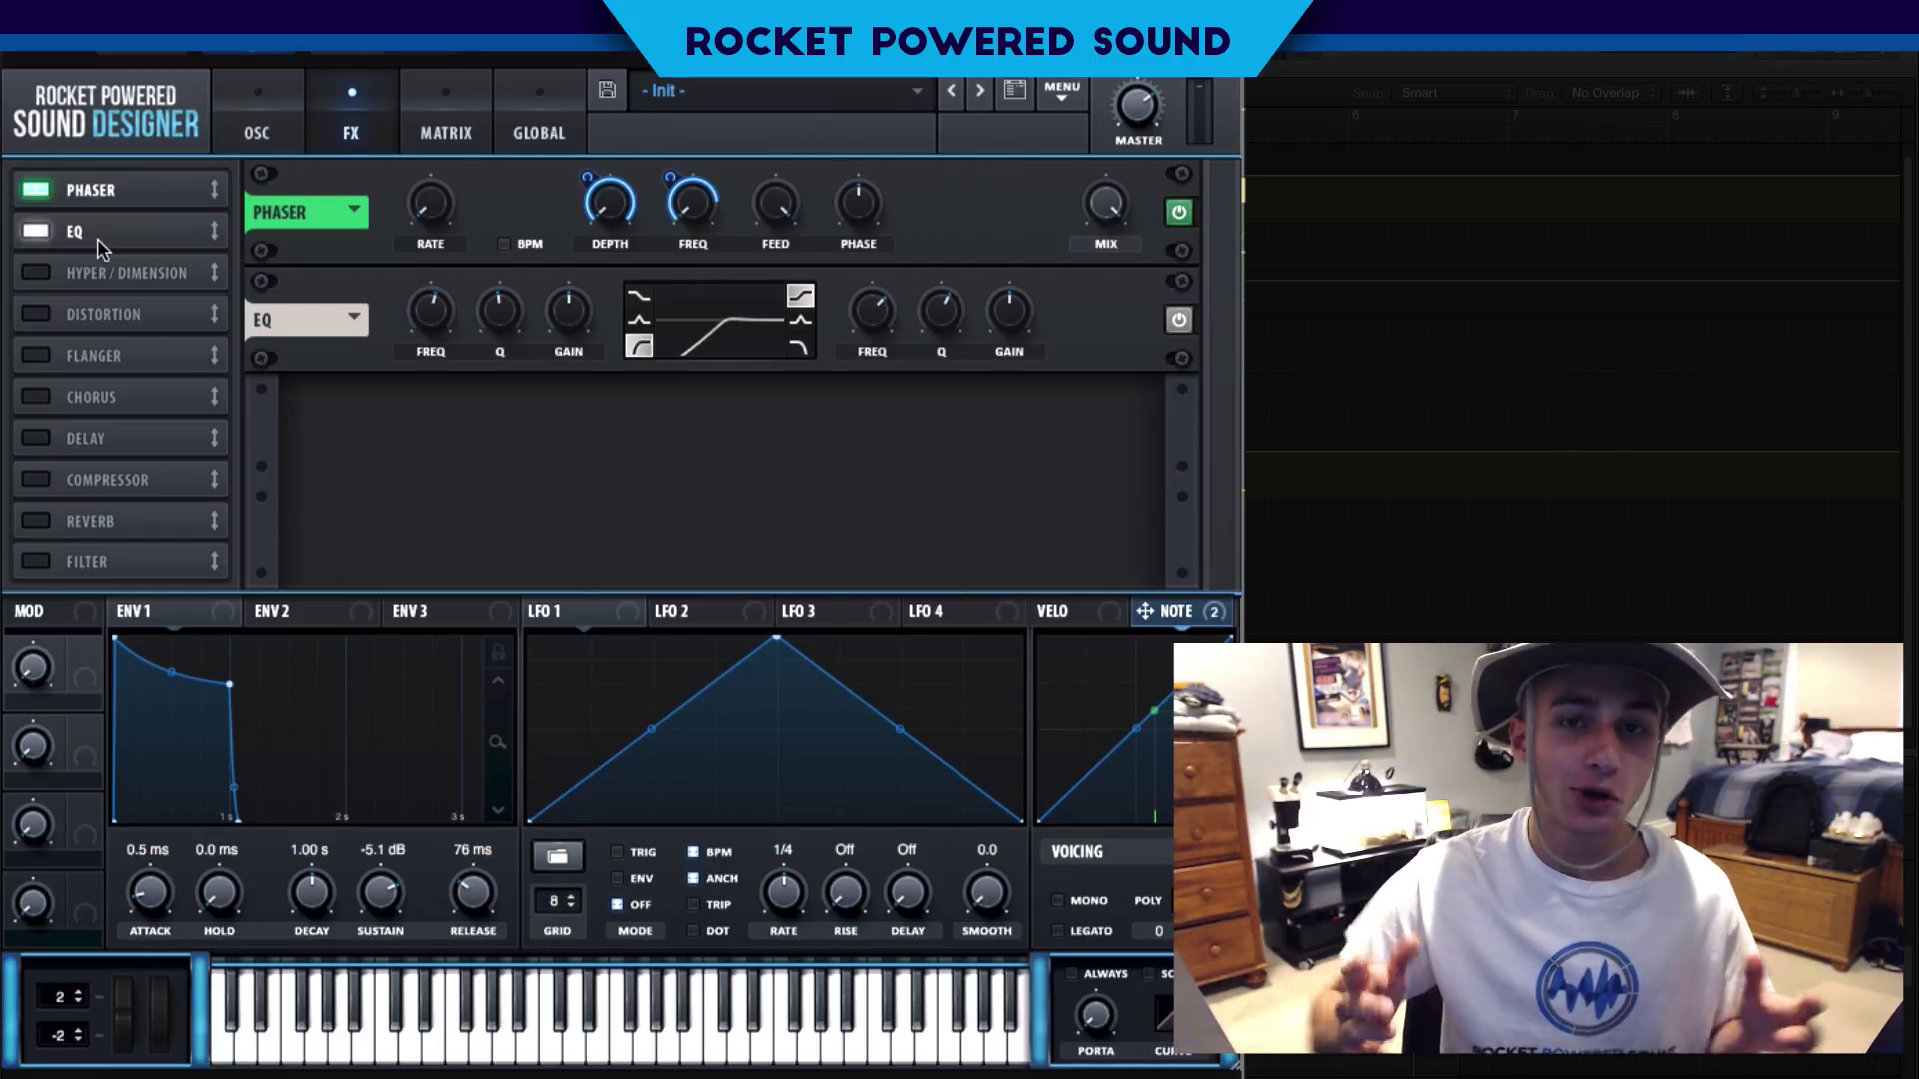
Enable the distortion, place it directly after the EQ and set its filter to Pre
{"action": "left_click", "coordinate": [38, 313]}
{"action": "left_click_drag", "start_coordinate": [100, 313], "coordinate": [112, 253]}
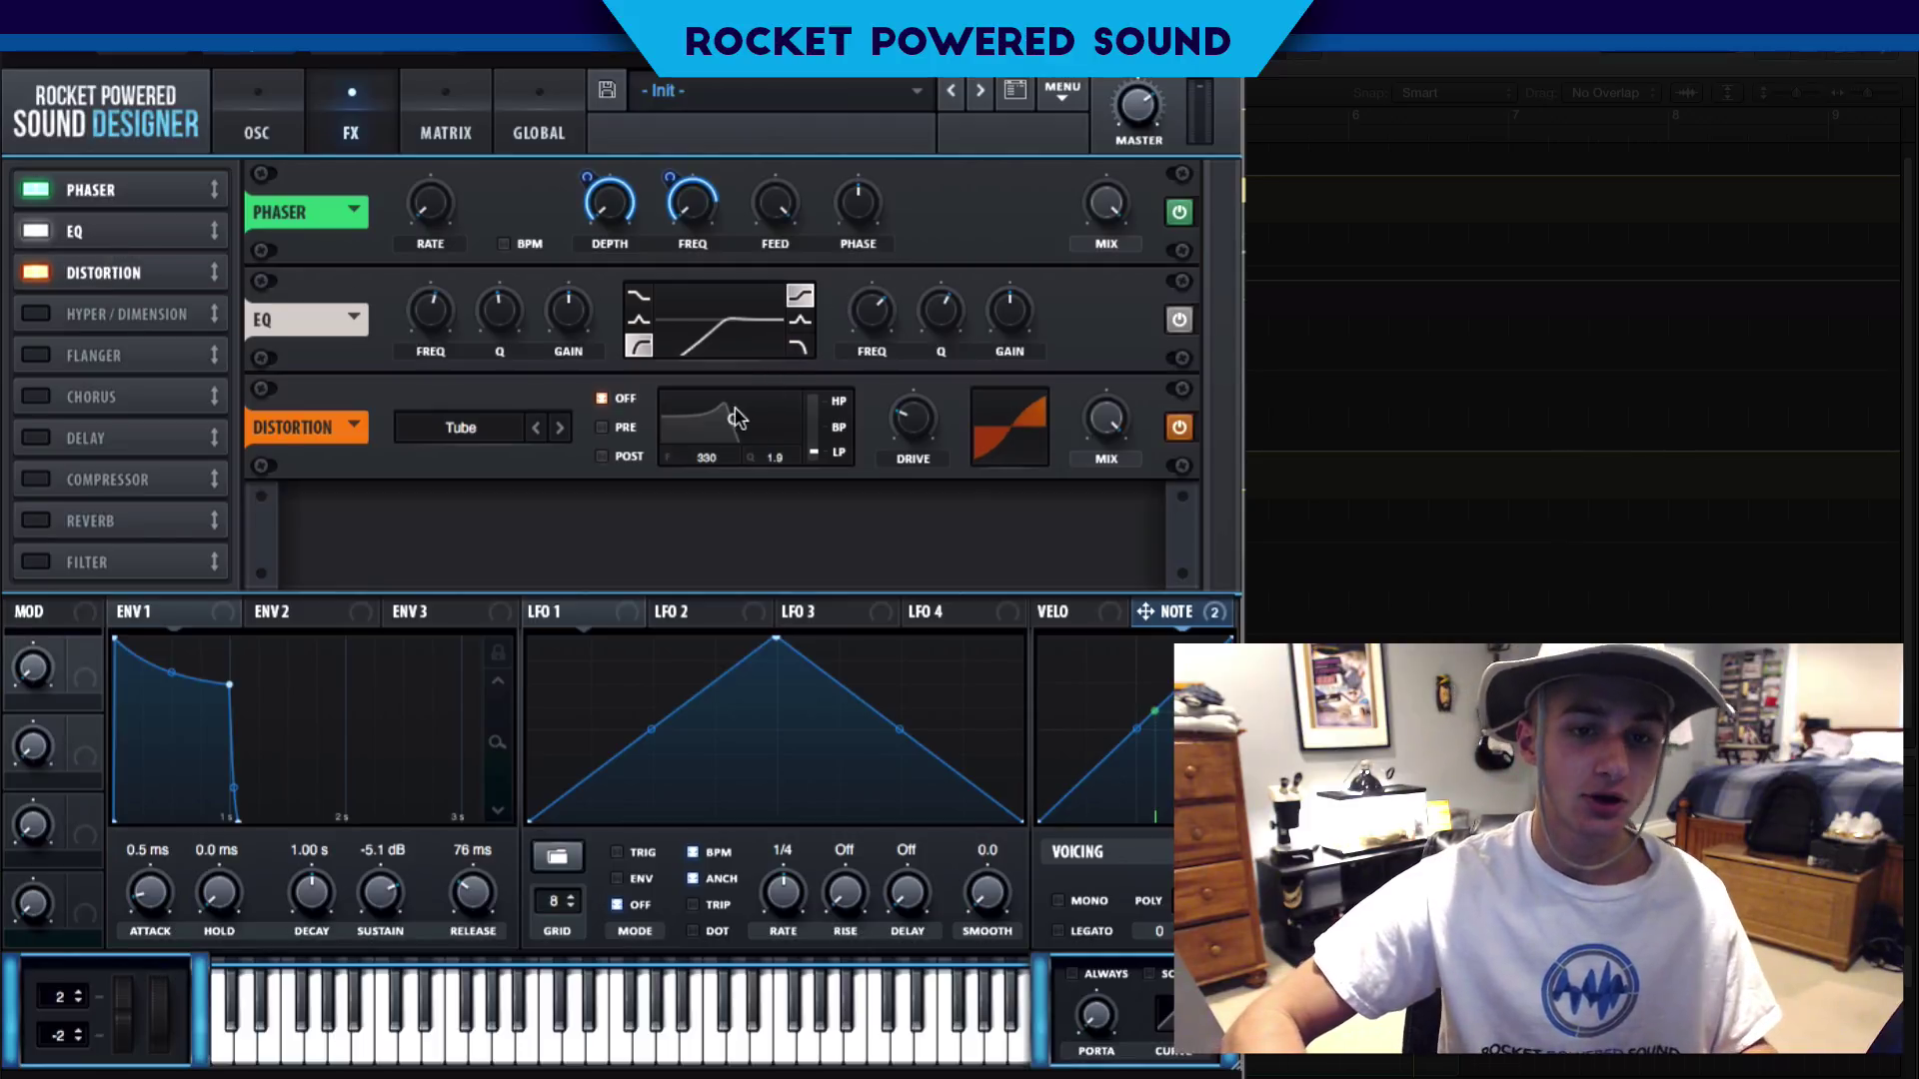
{"action": "left_click", "coordinate": [609, 425]}
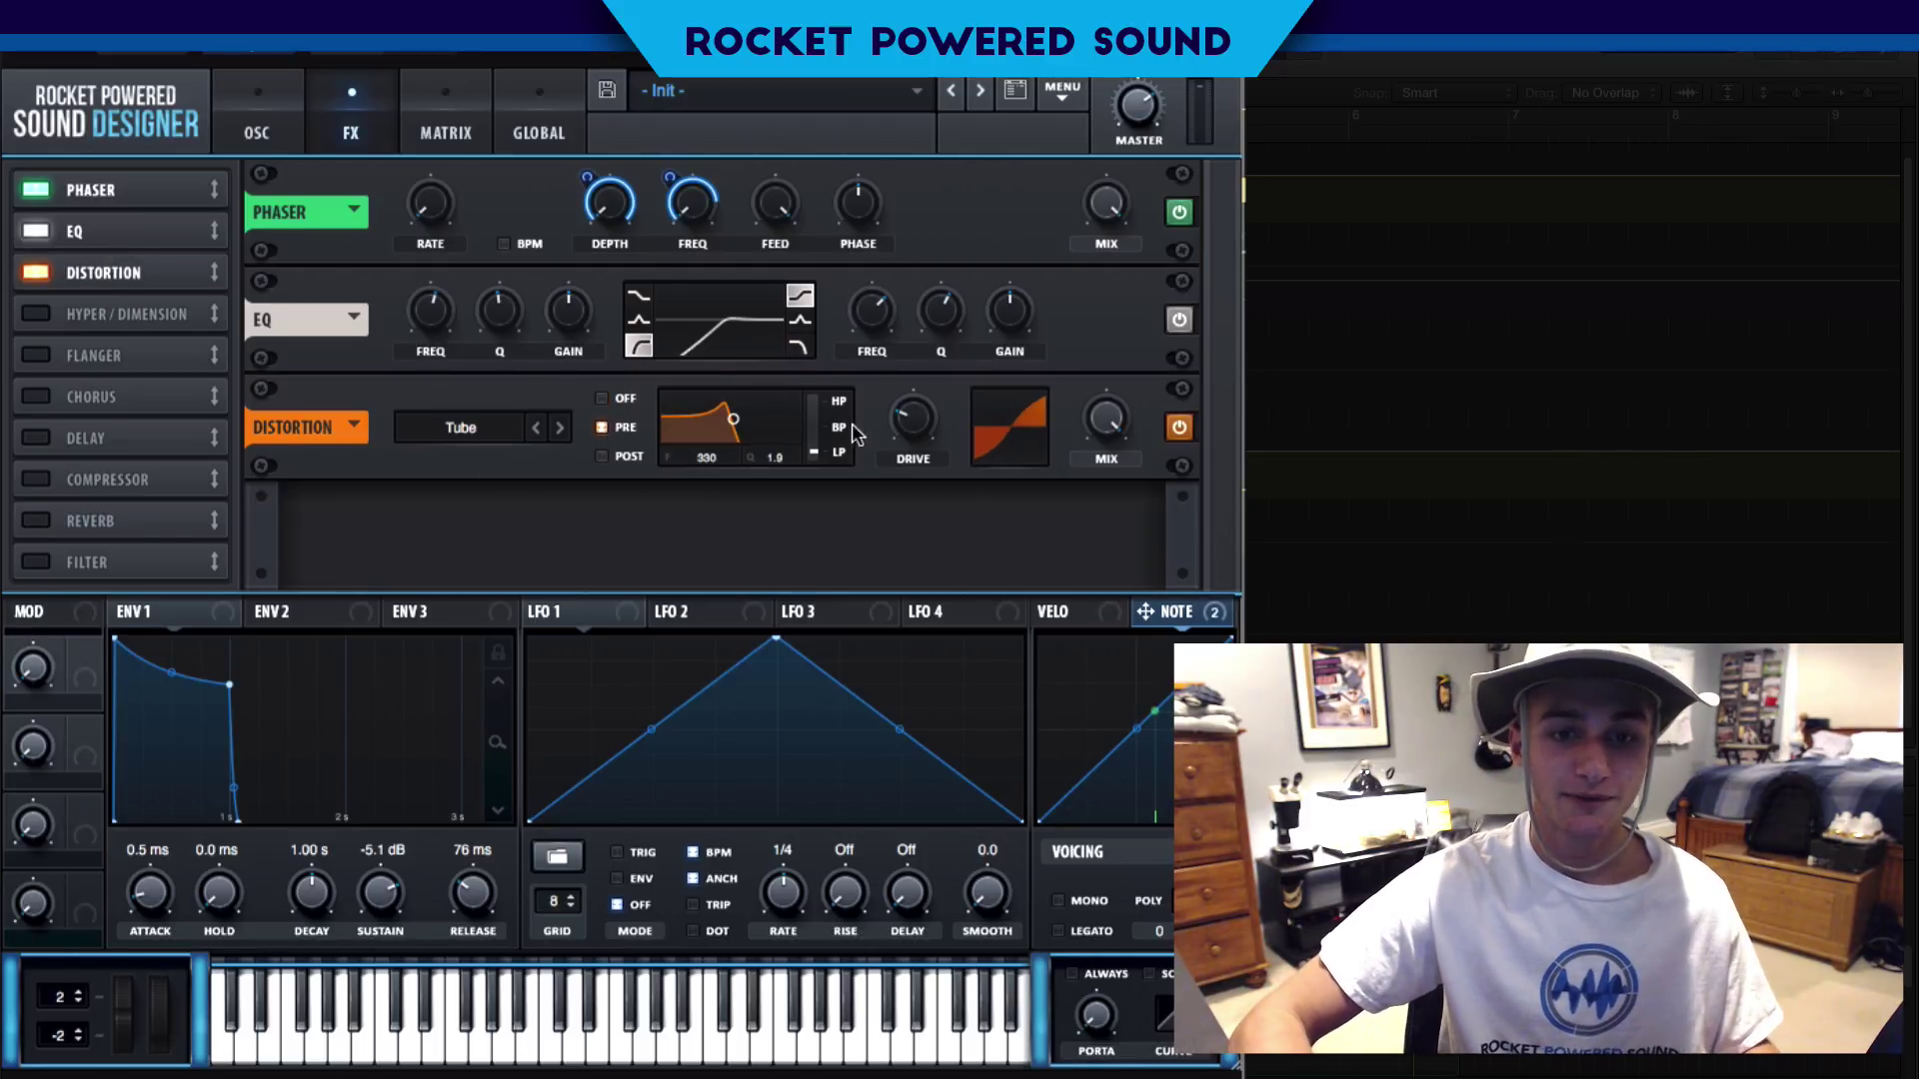
Morph the distortion's filter towards high-pass at about 5695 Hz with Q 0.1, and raise the drive to a high setting
{"action": "left_click_drag", "start_coordinate": [821, 450], "coordinate": [837, 315]}
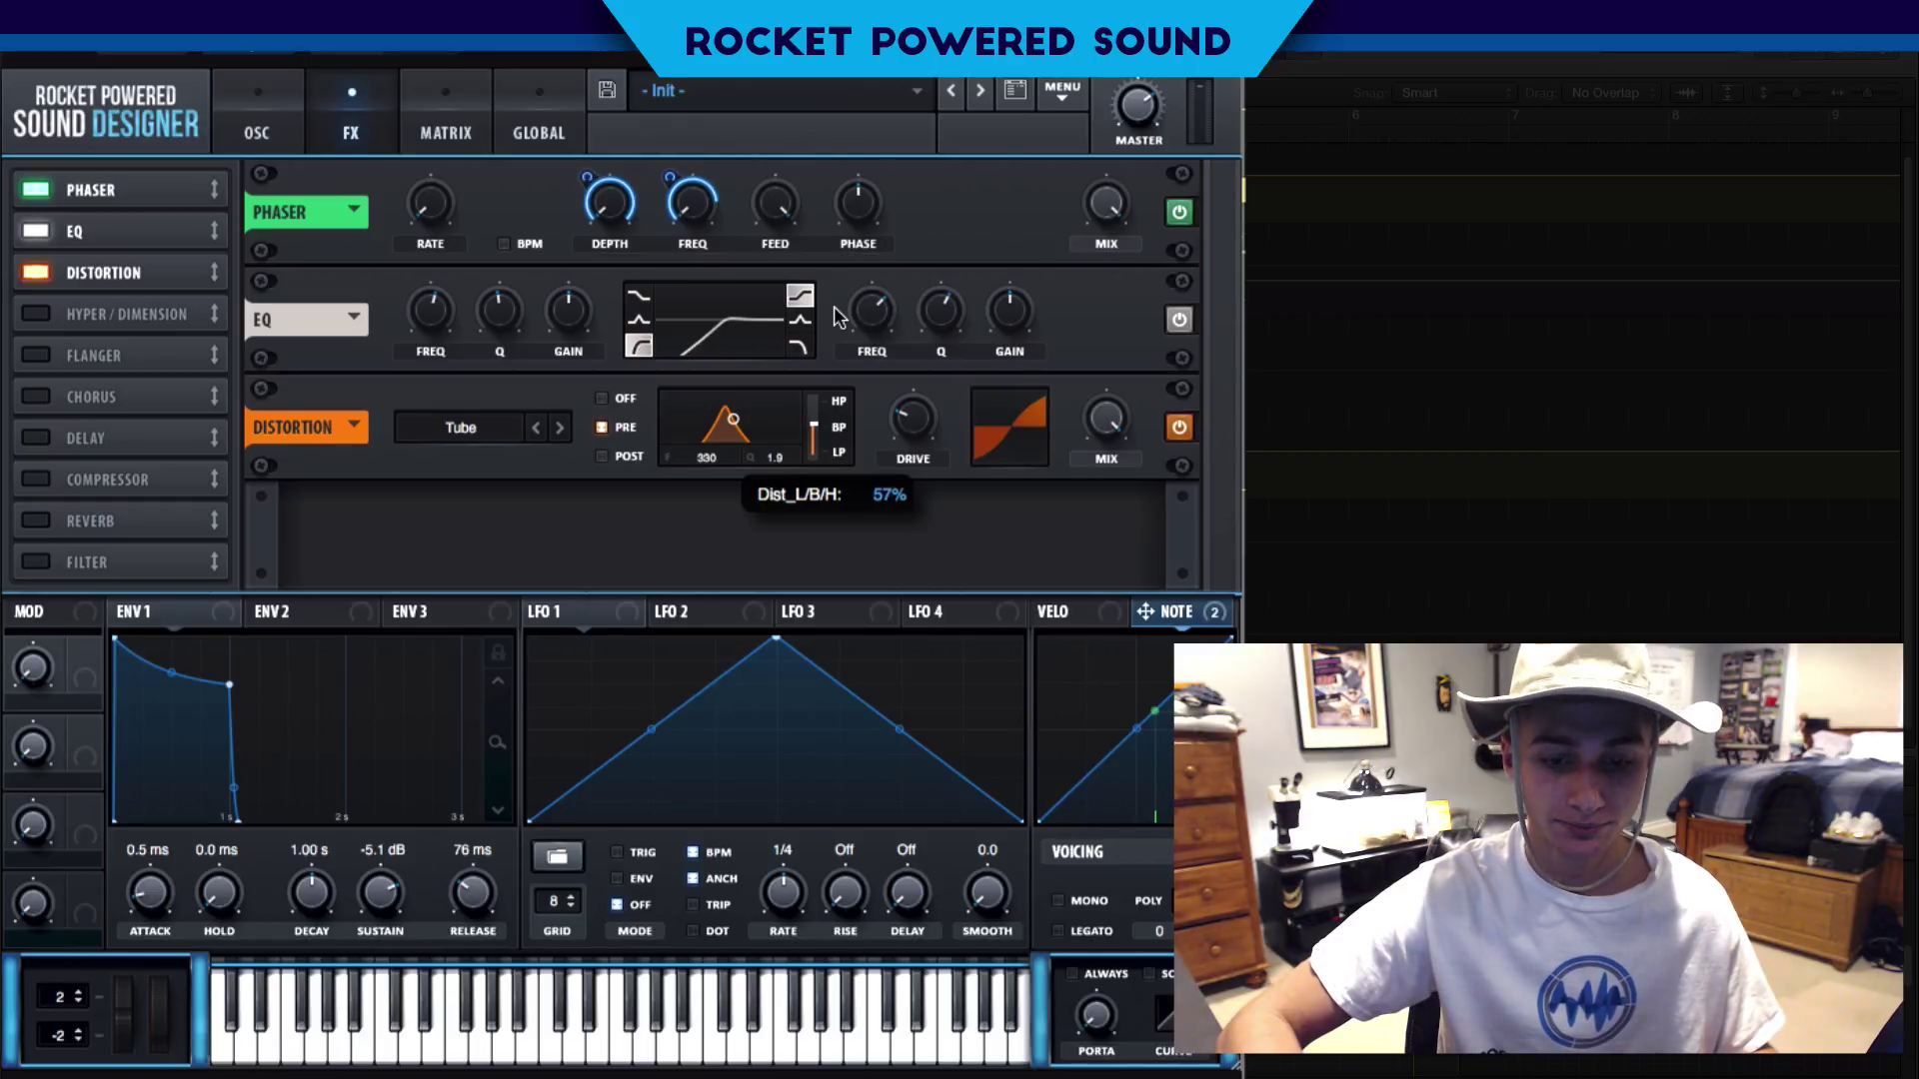
{"action": "left_click_drag", "start_coordinate": [837, 310], "coordinate": [862, 239]}
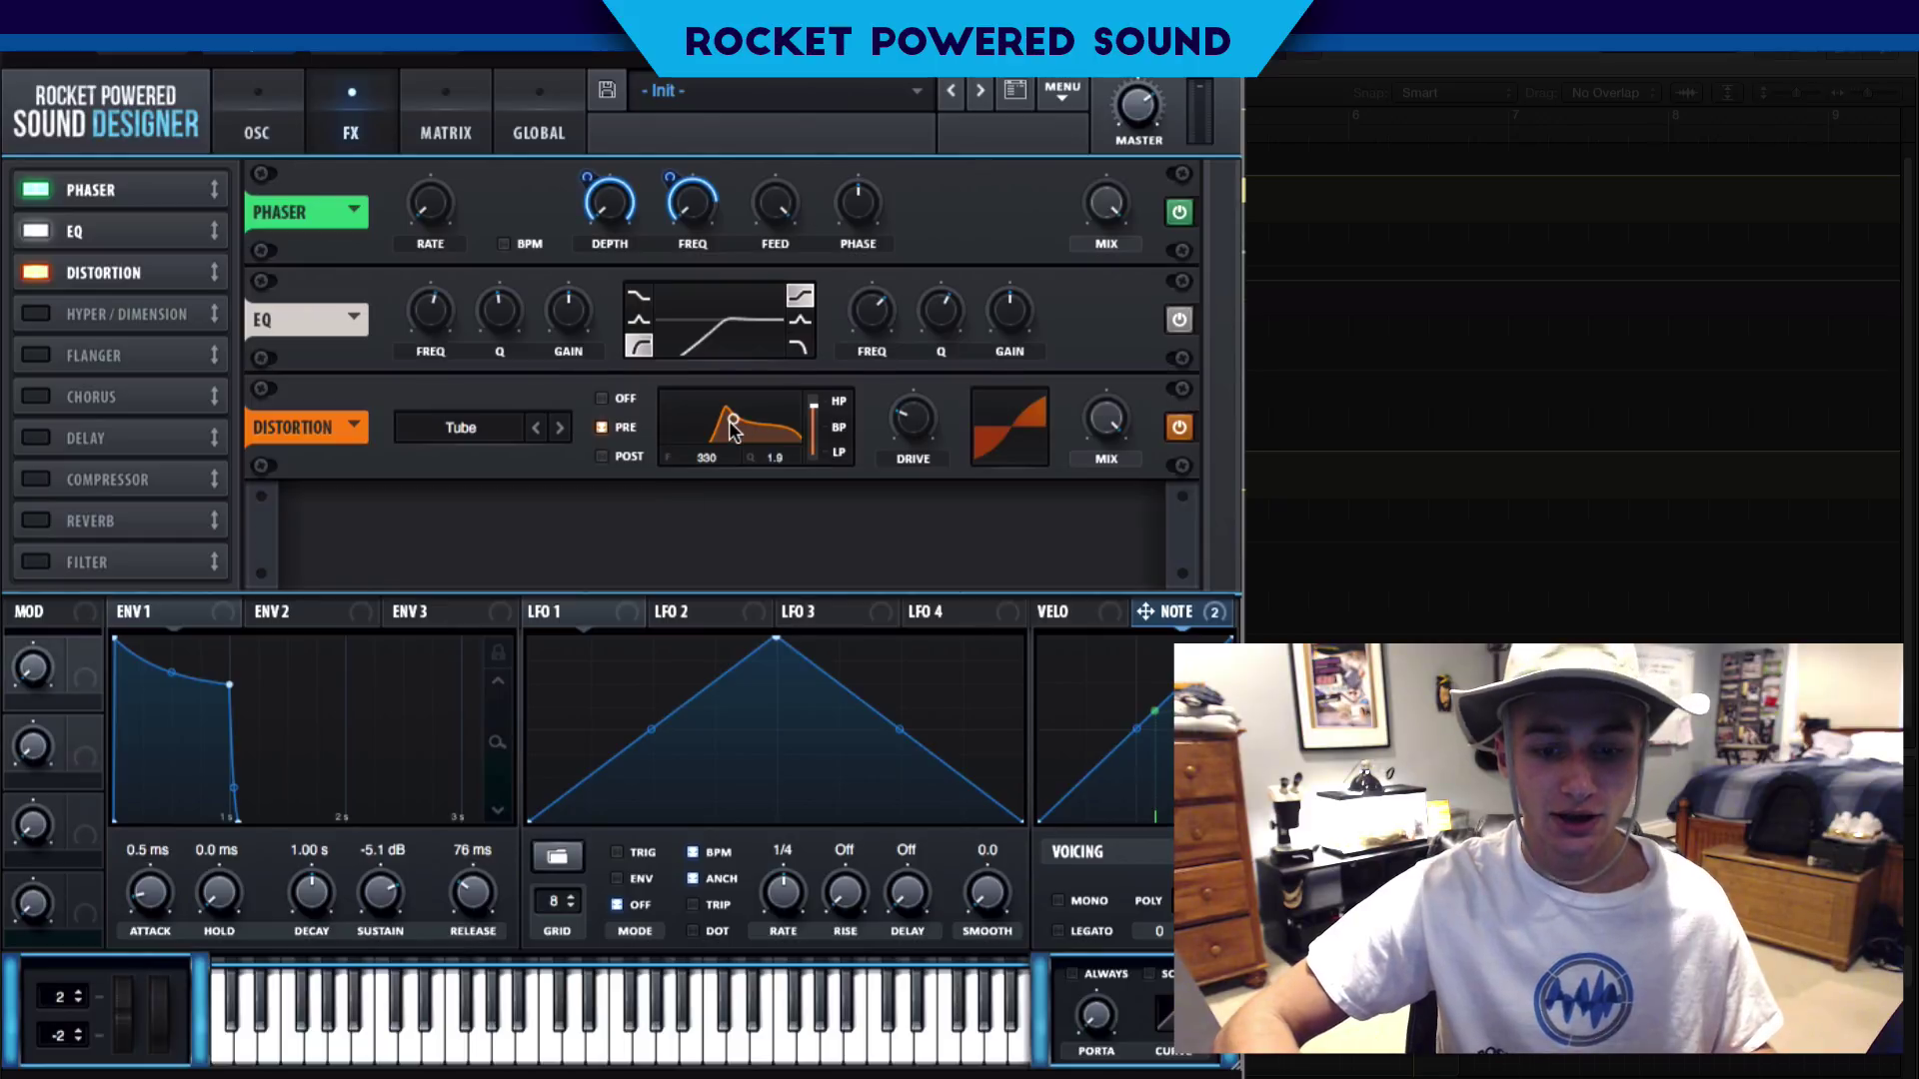
{"action": "left_click_drag", "start_coordinate": [754, 422], "coordinate": [775, 423]}
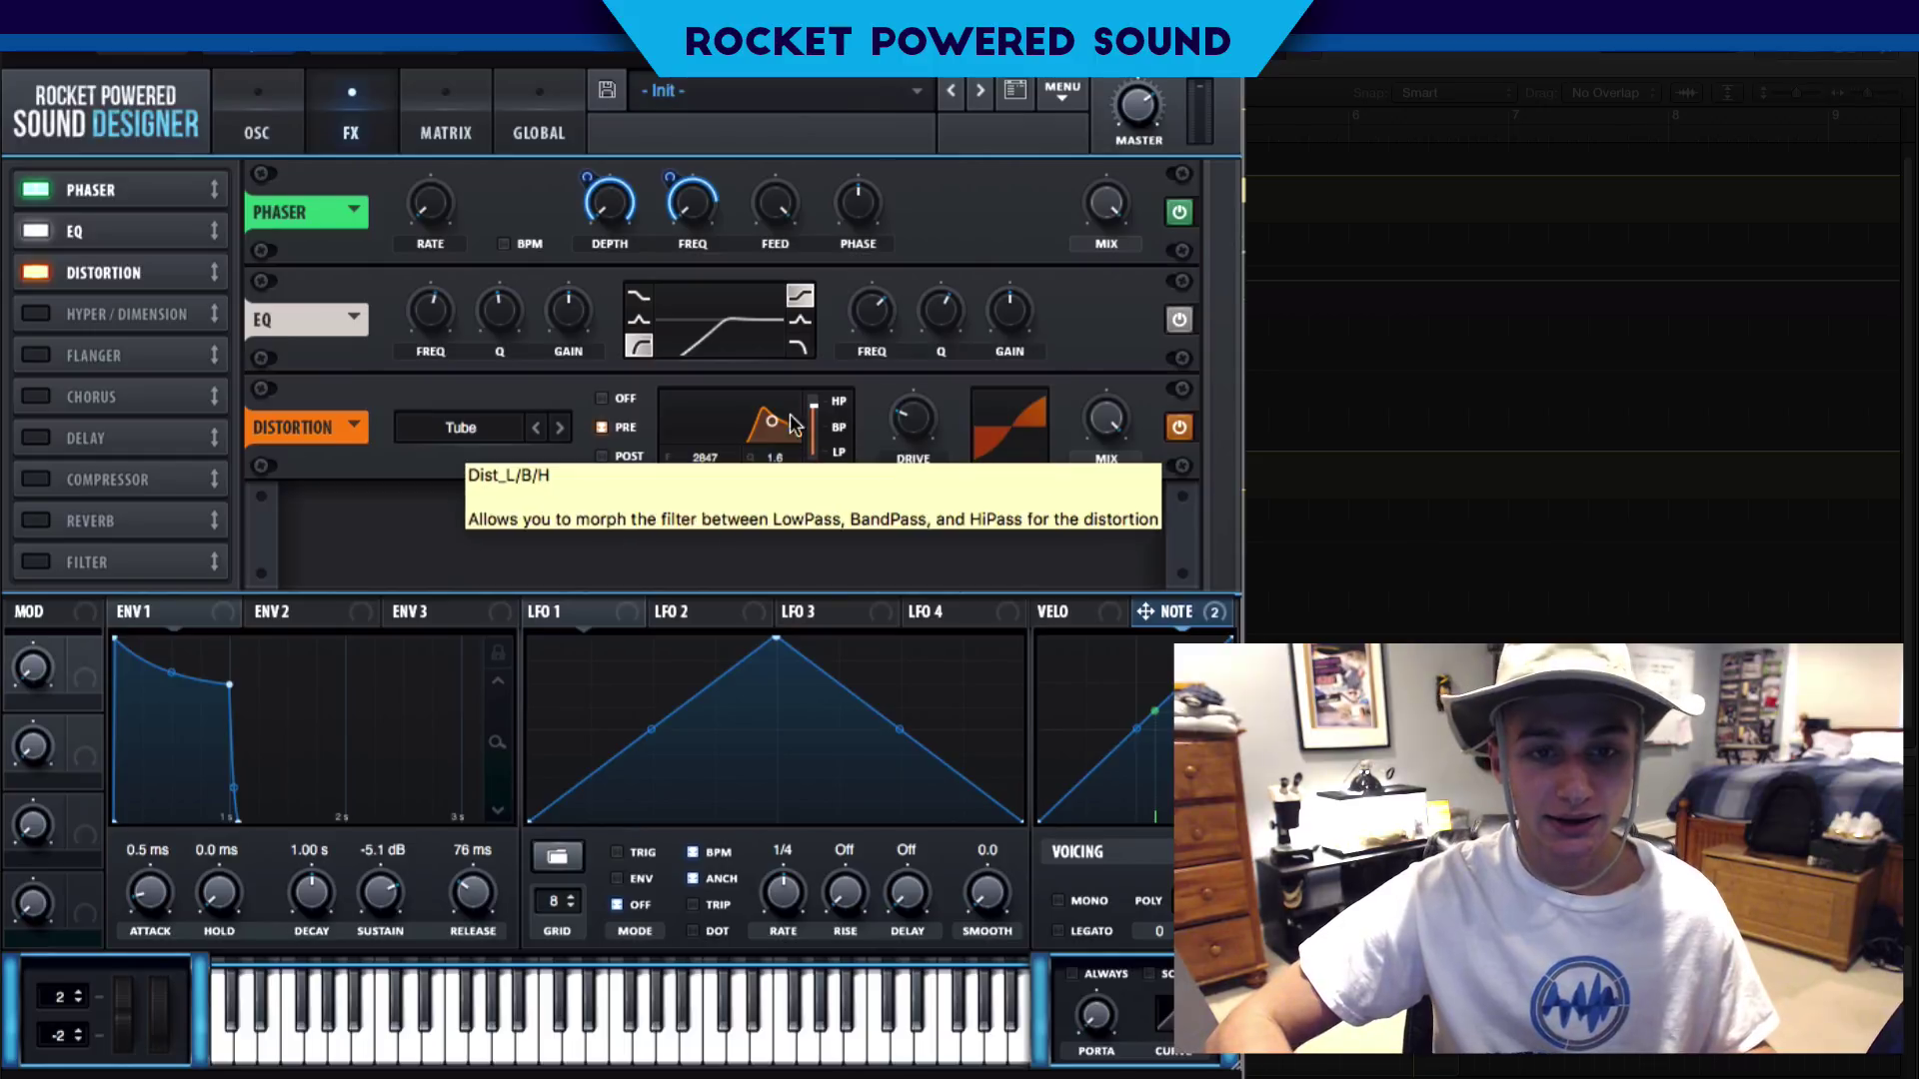
{"action": "left_click_drag", "start_coordinate": [814, 418], "coordinate": [789, 448]}
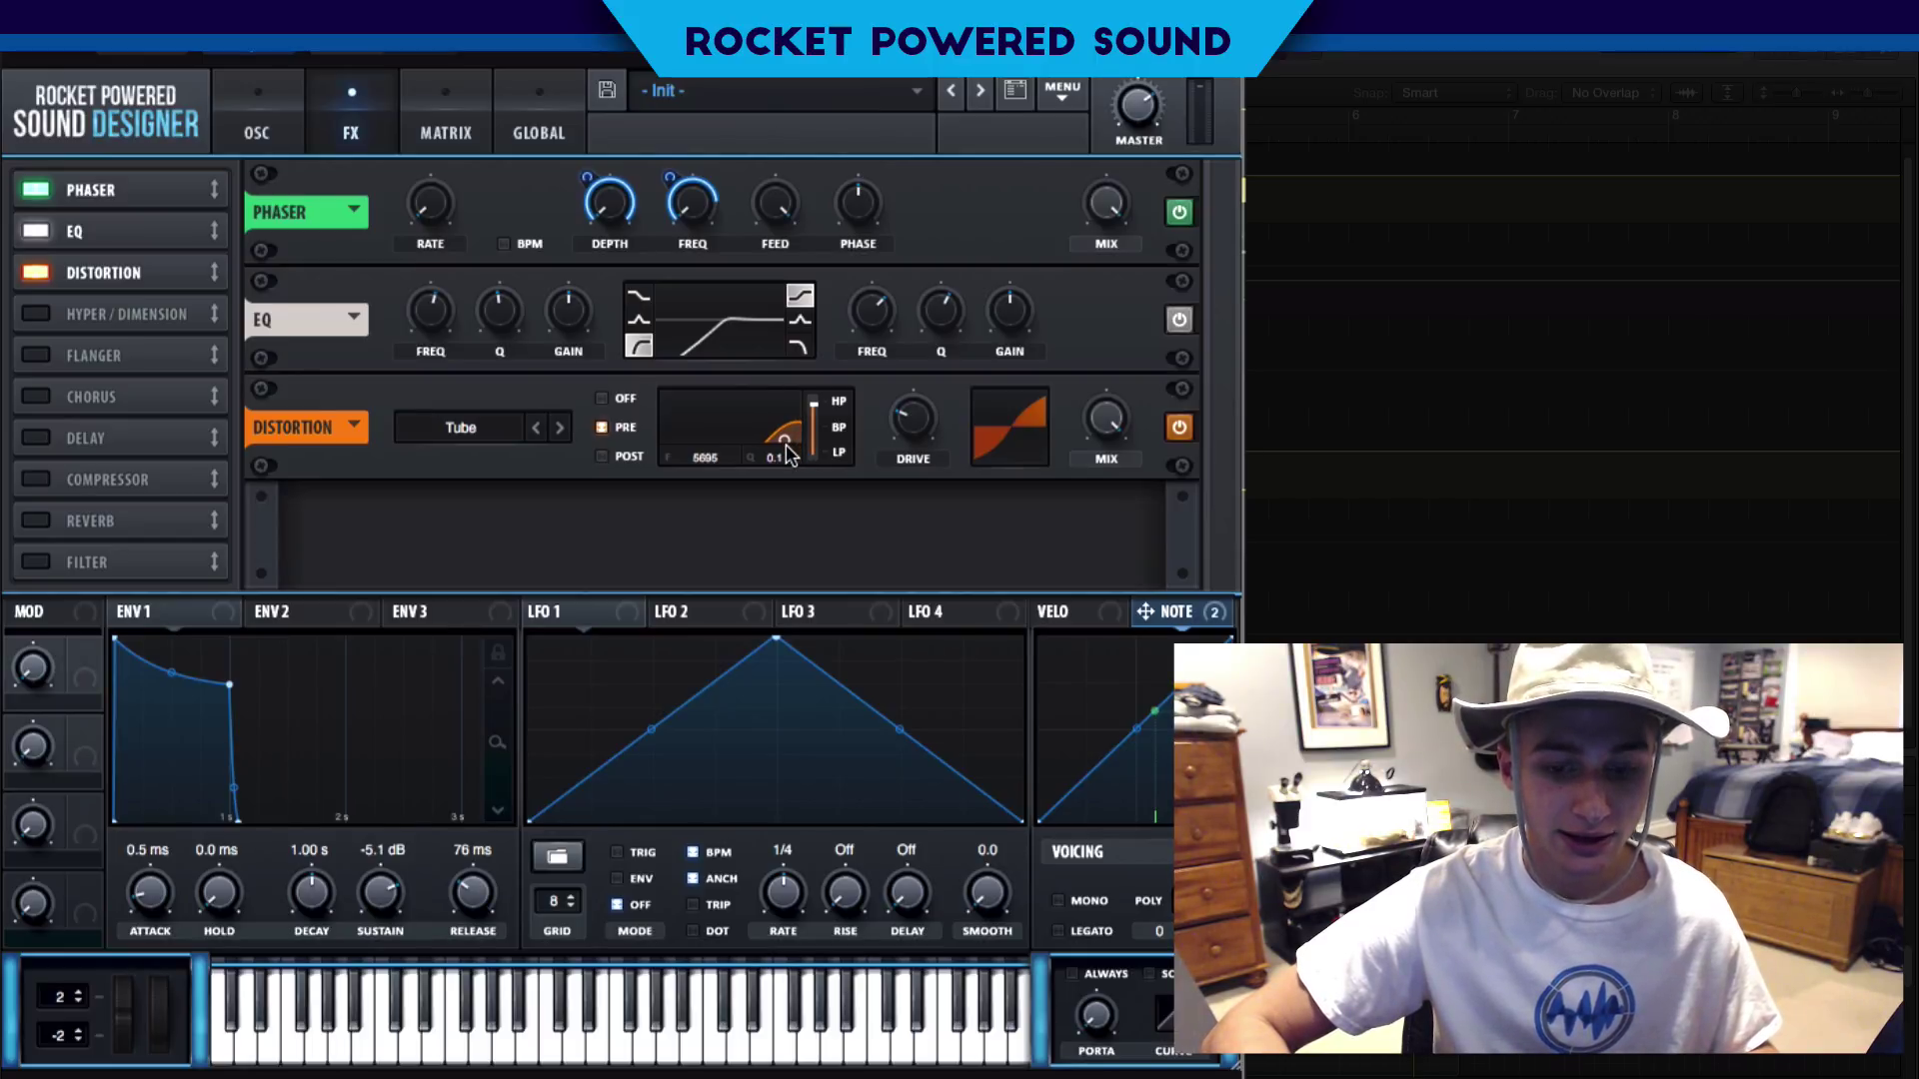
{"action": "left_click_drag", "start_coordinate": [785, 445], "coordinate": [785, 443]}
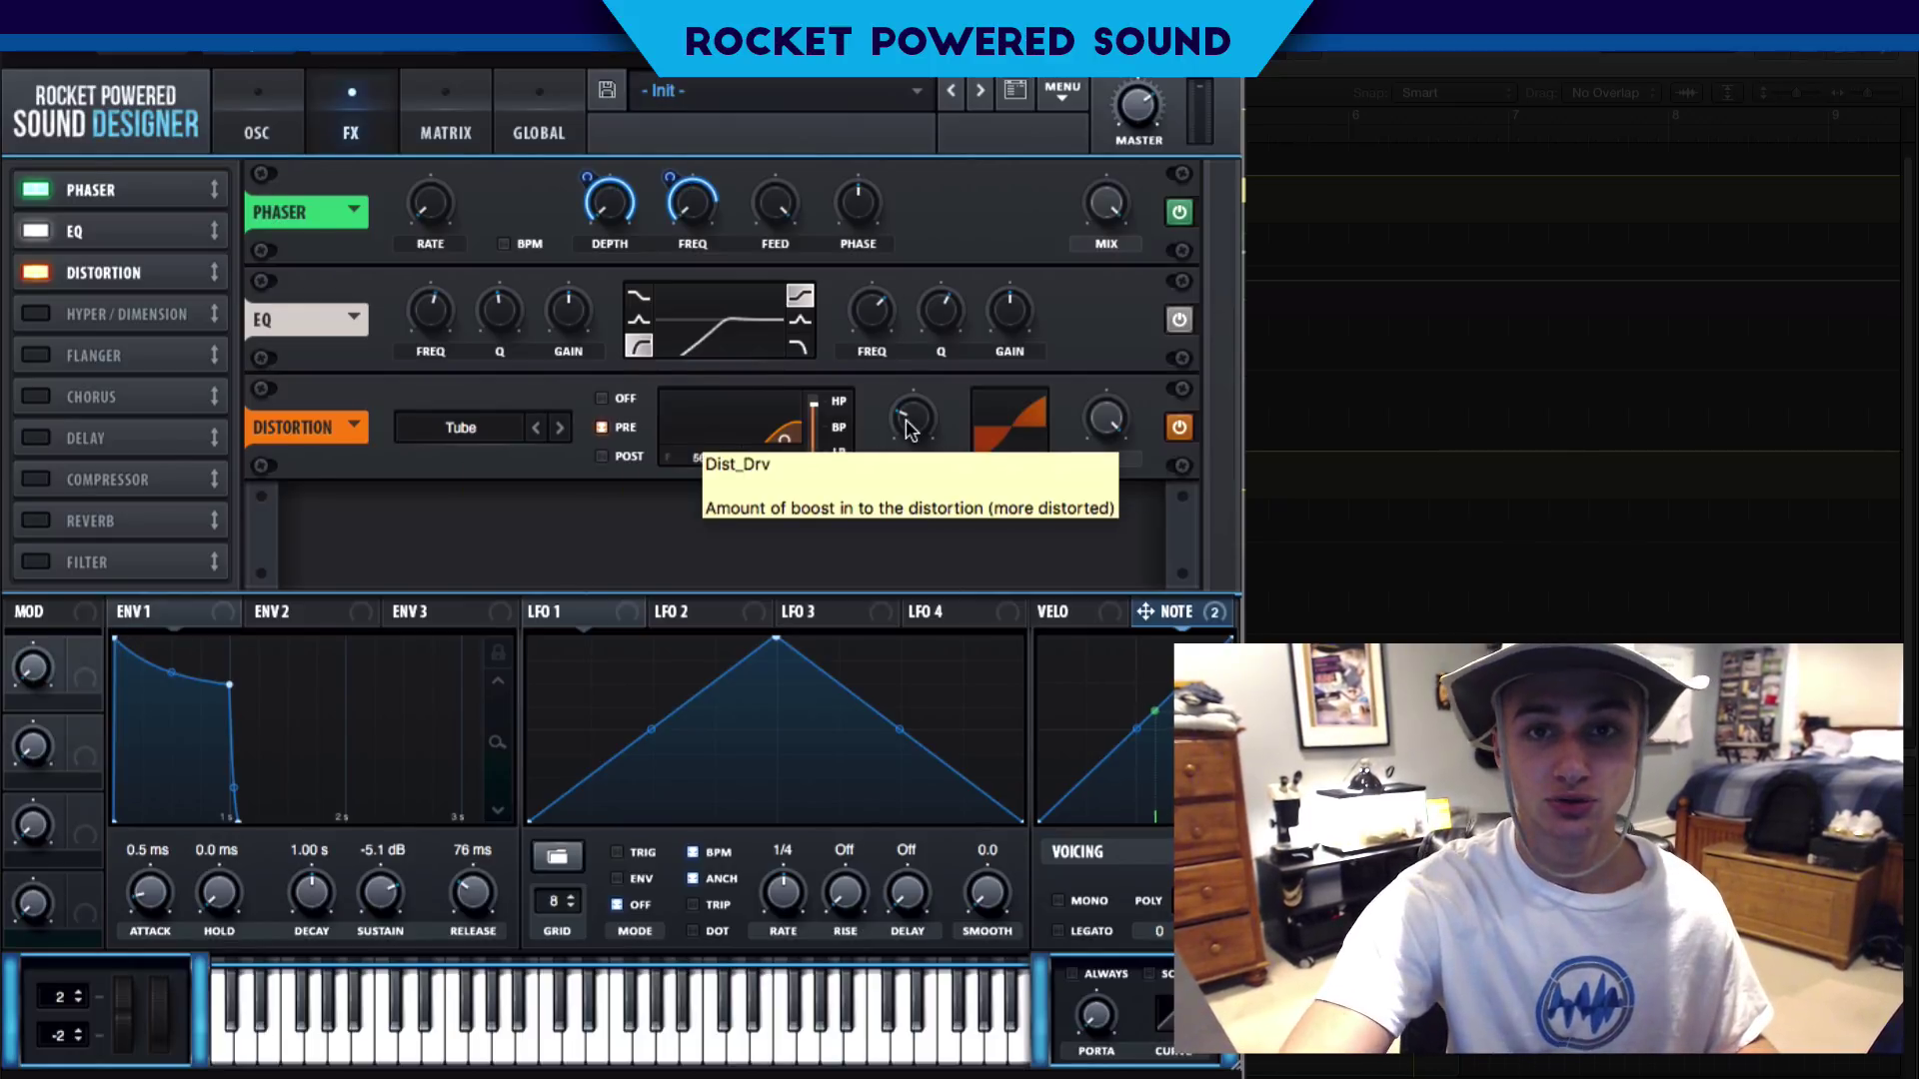
{"action": "left_click_drag", "start_coordinate": [908, 428], "coordinate": [955, 322]}
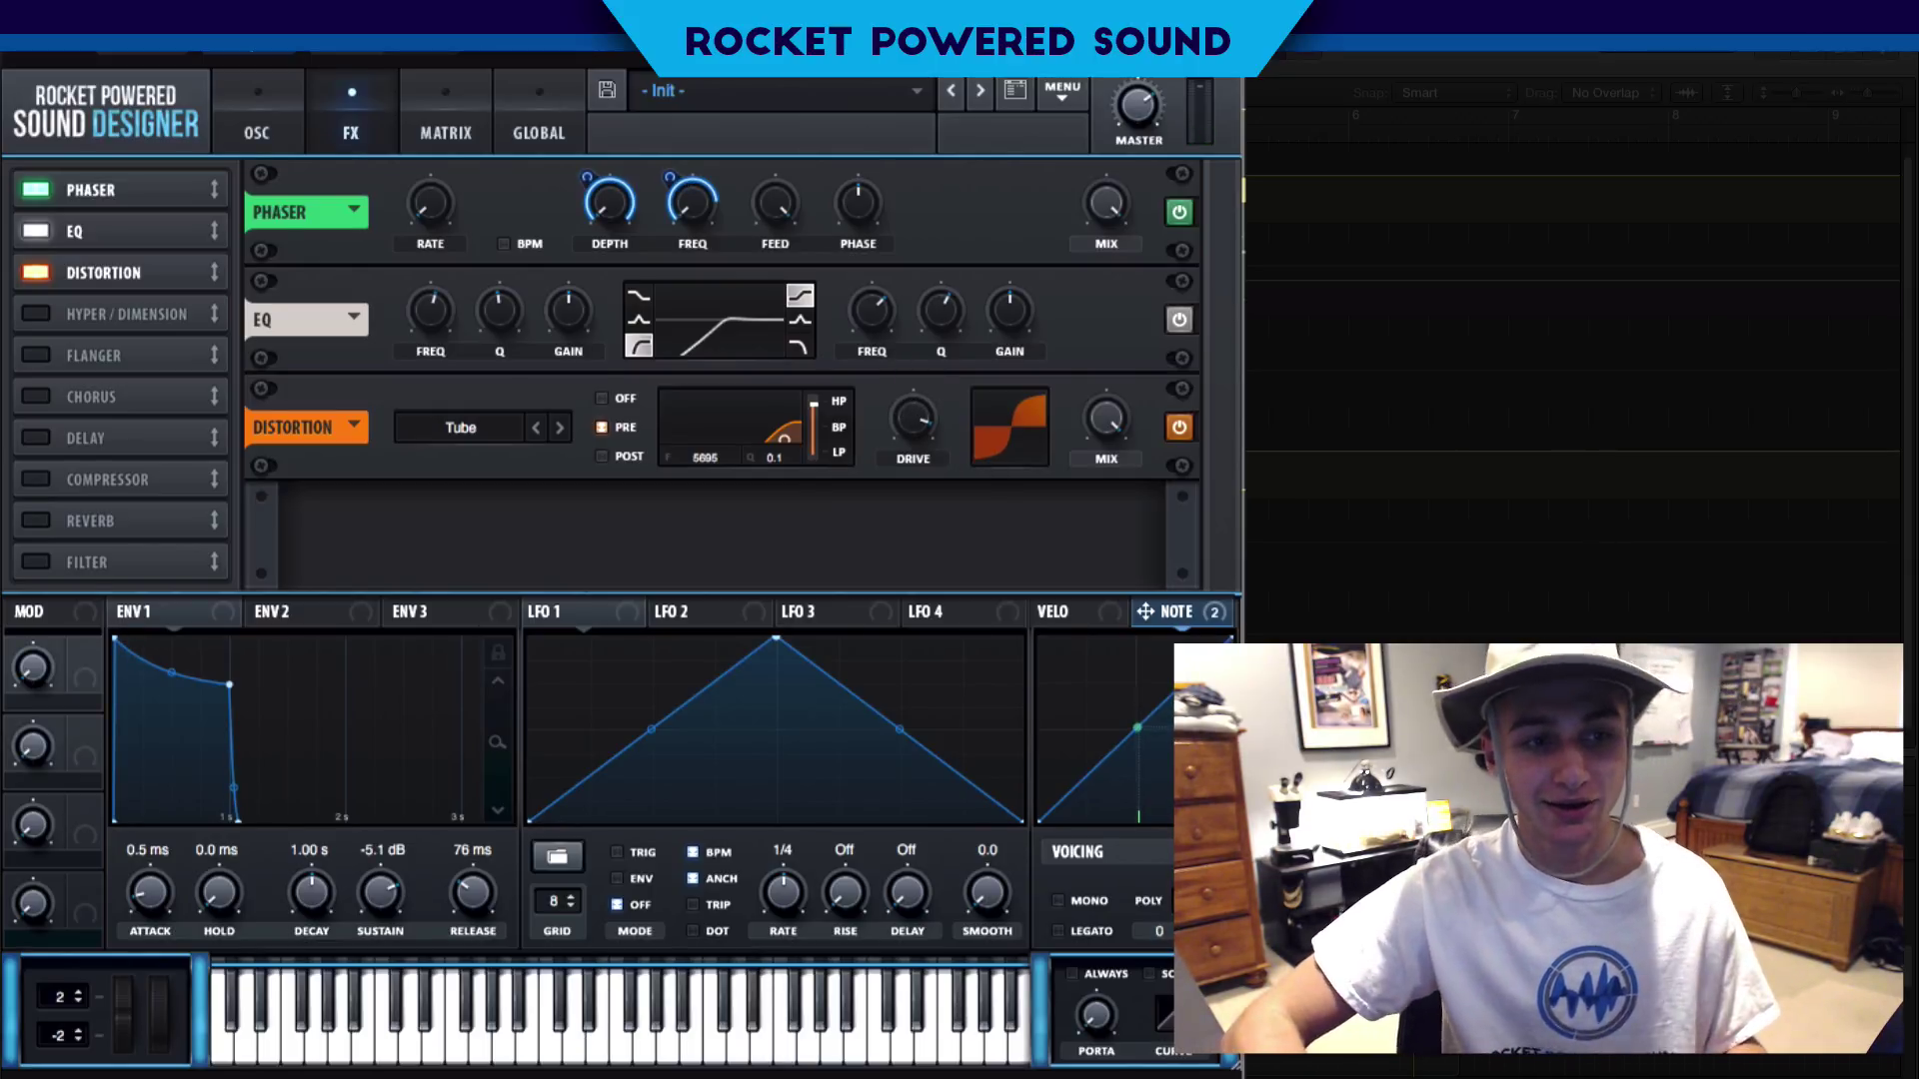
Enable the compressor after the distortion, switch it to multiband and raise its gain slightly
{"action": "left_click", "coordinate": [35, 481]}
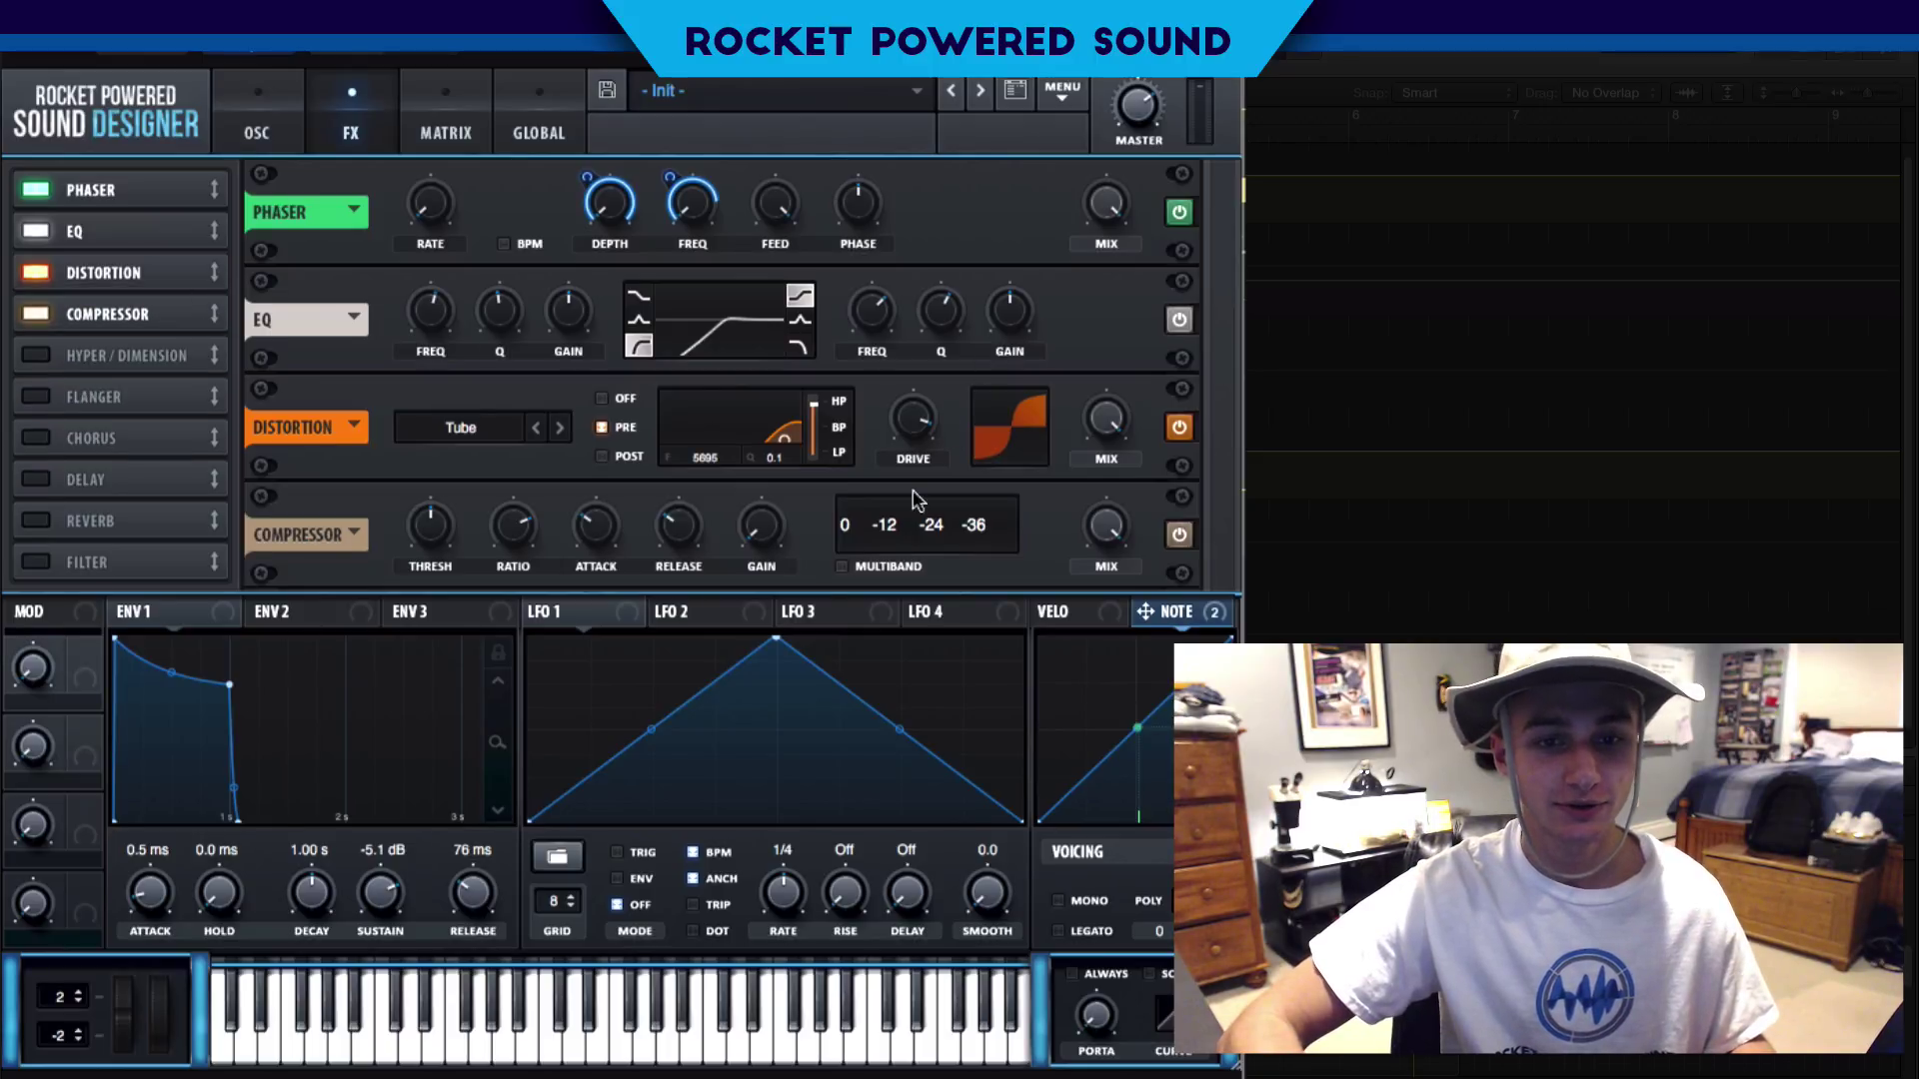
{"action": "left_click", "coordinate": [839, 566]}
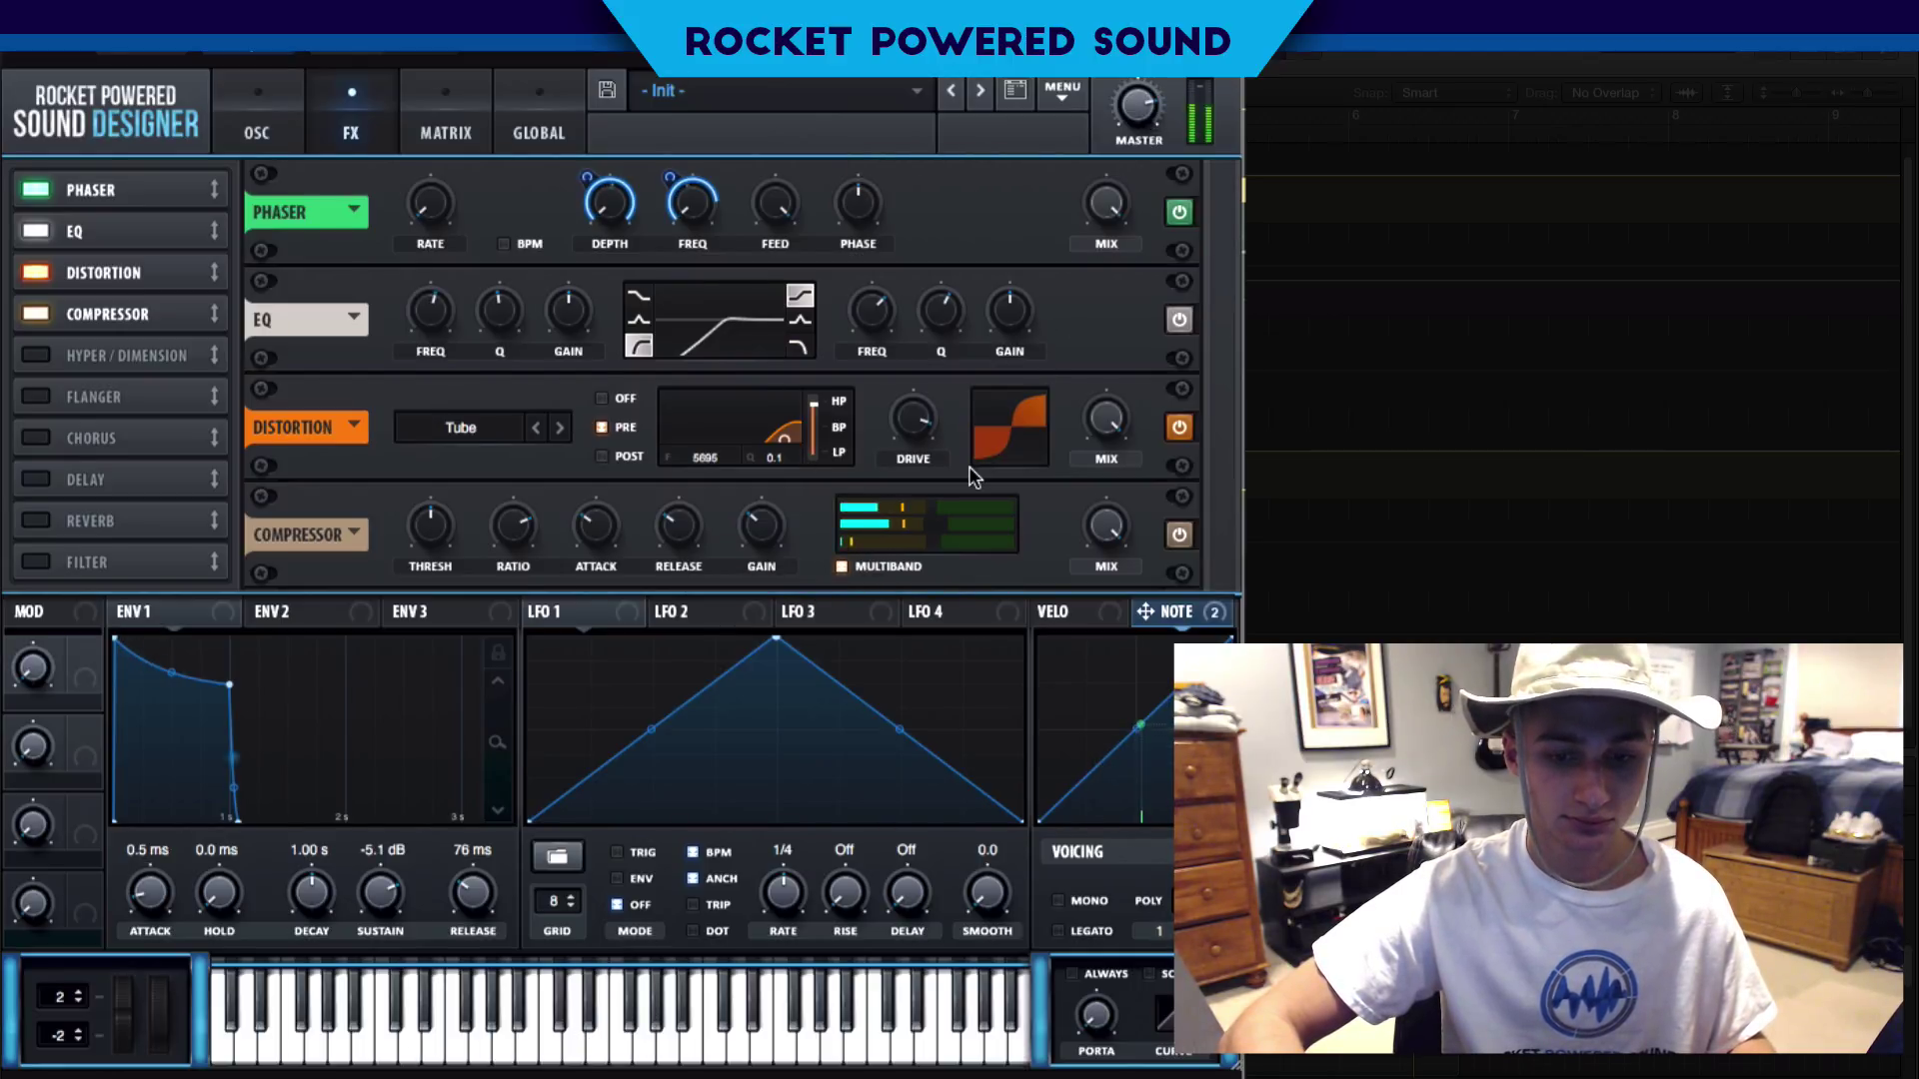
Compare the sound with the distortion bypassed and active, and likewise with the phaser bypassed and active
{"action": "left_click", "coordinate": [40, 273]}
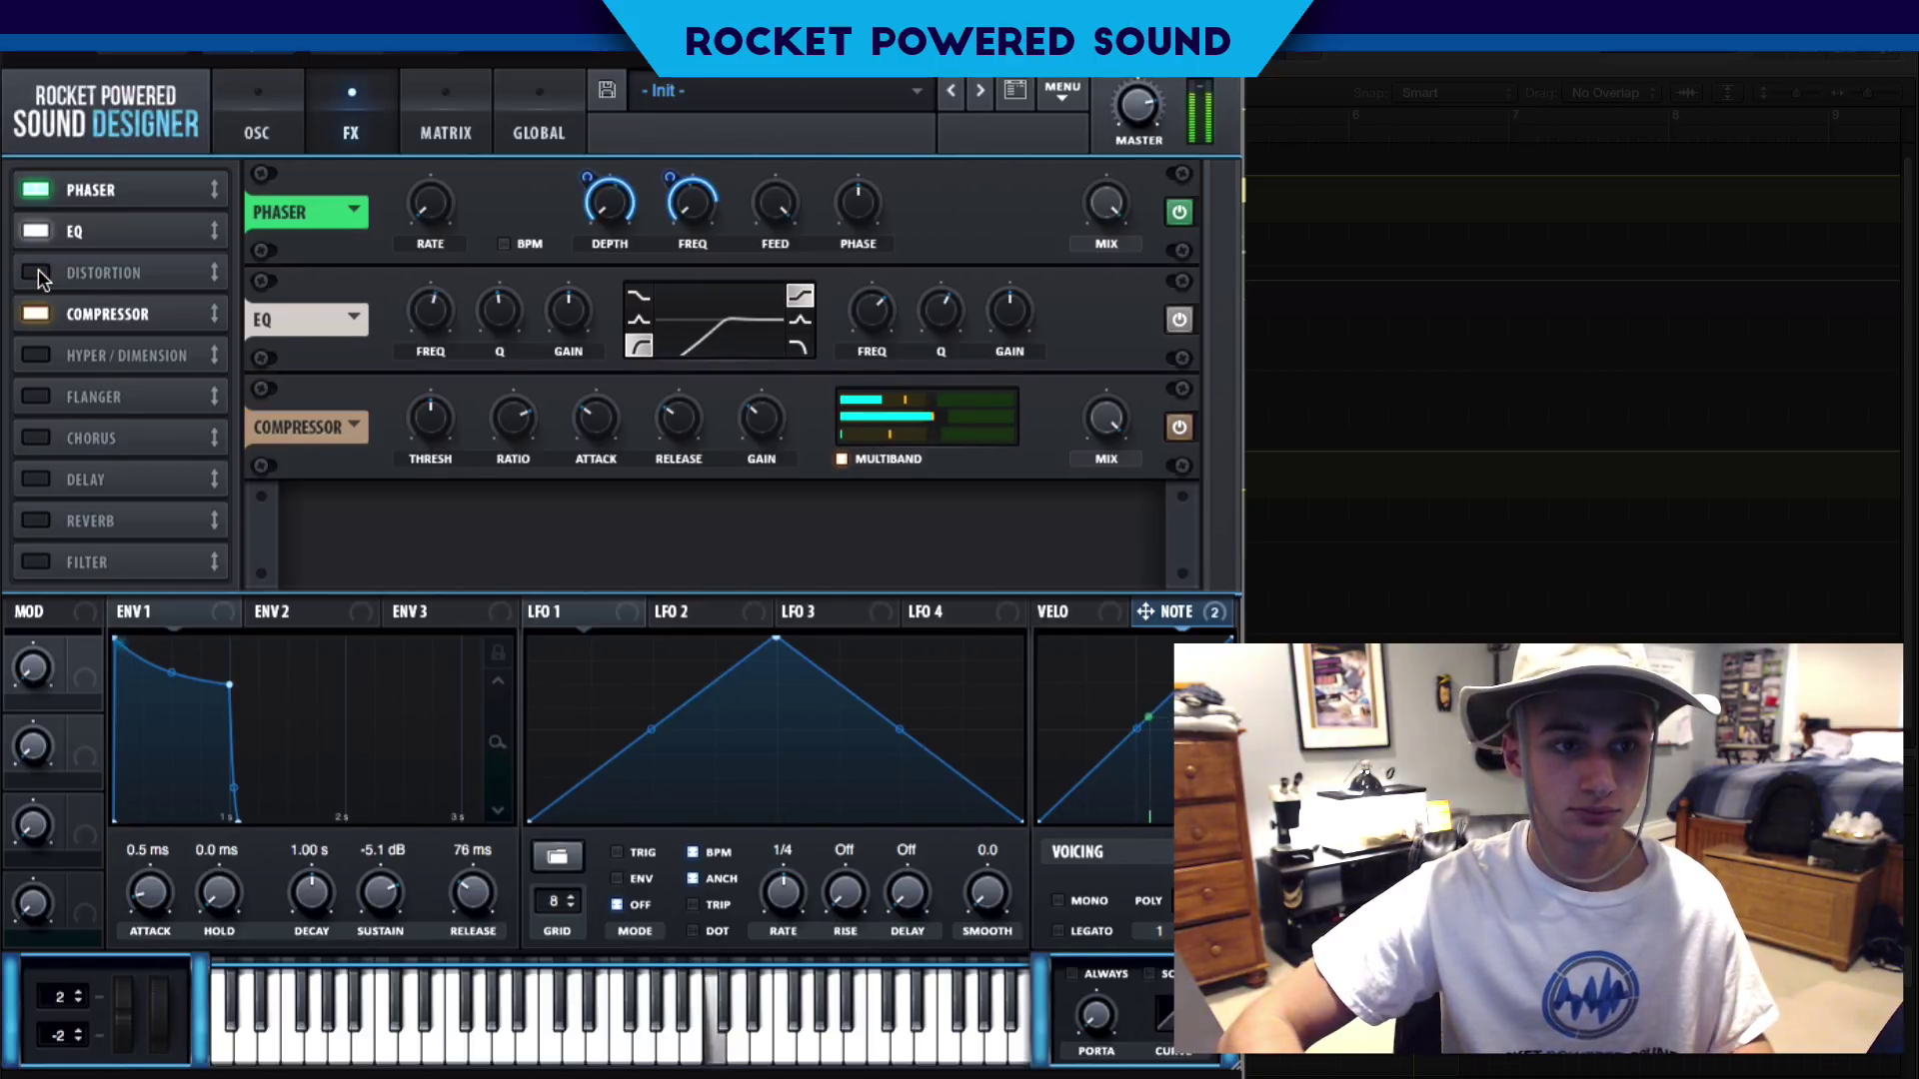
{"action": "left_click", "coordinate": [38, 270]}
{"action": "left_click", "coordinate": [38, 192]}
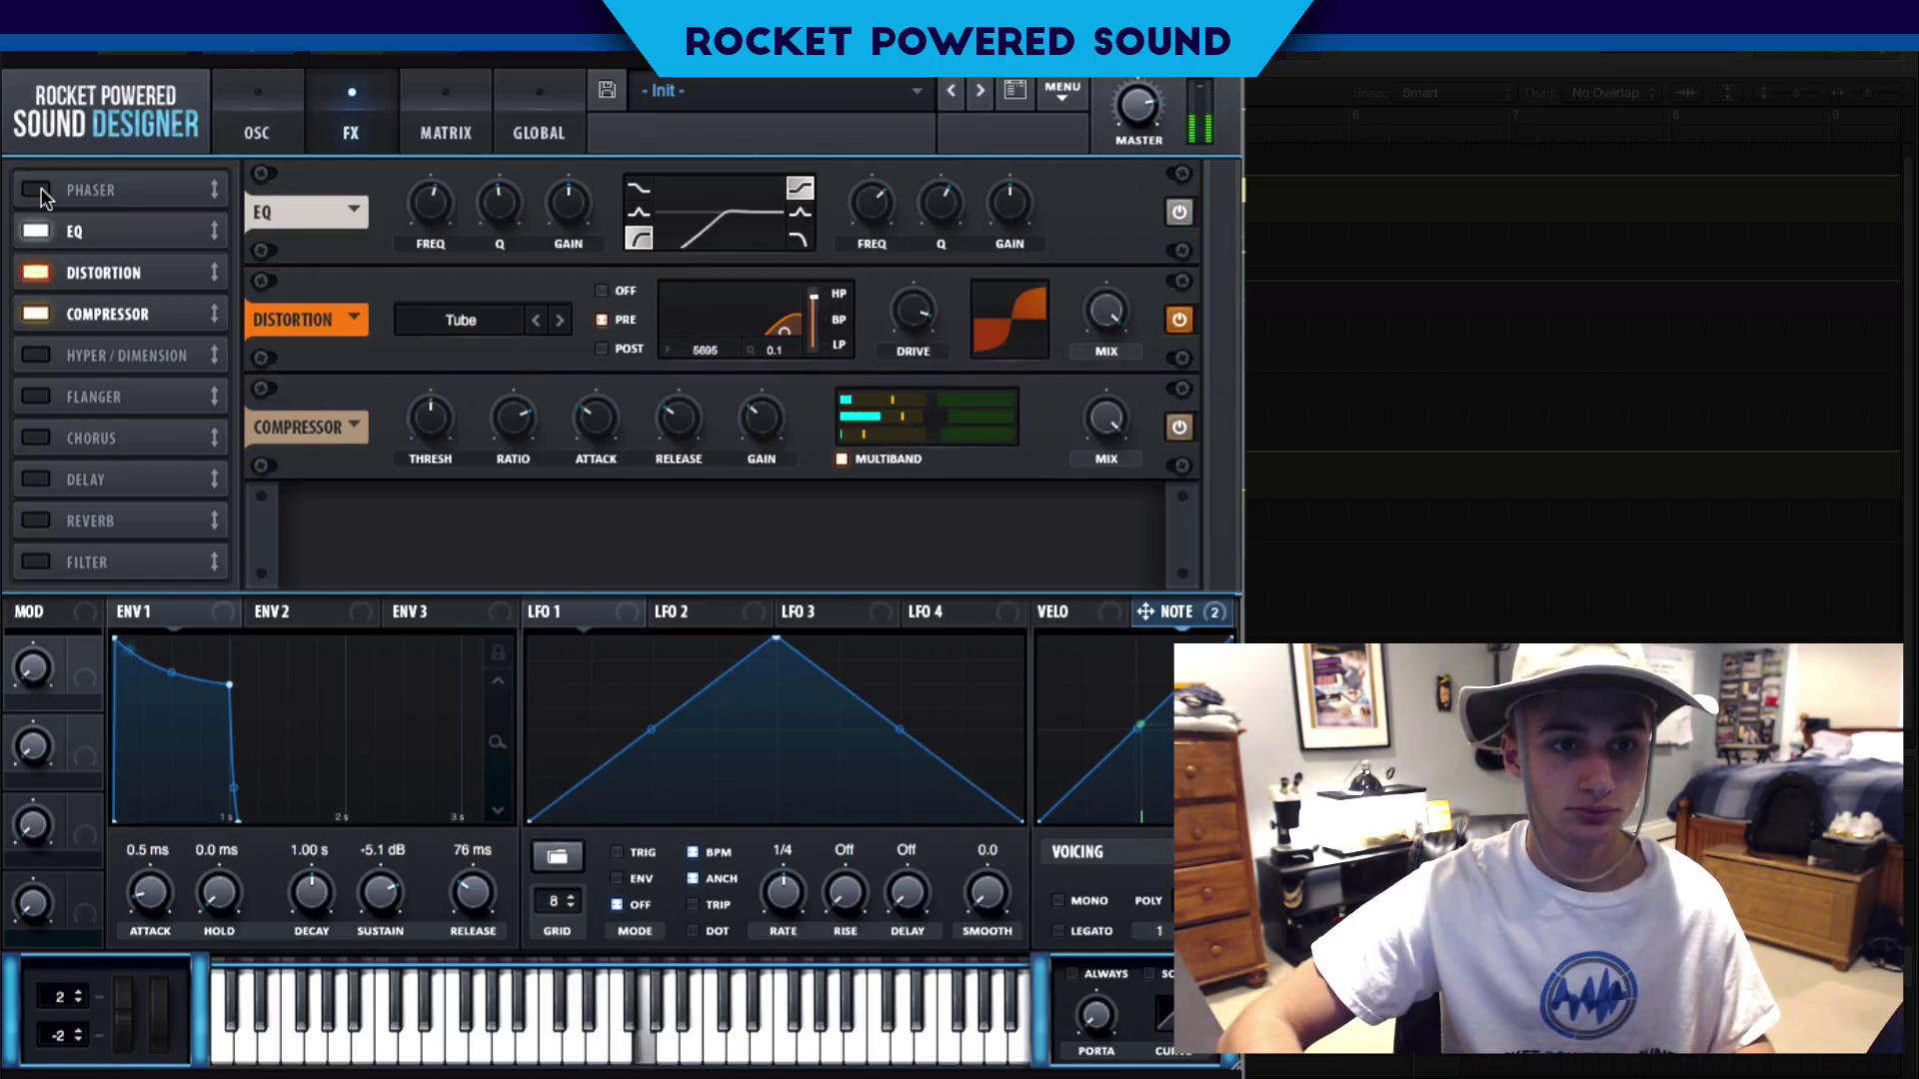
{"action": "left_click", "coordinate": [38, 192]}
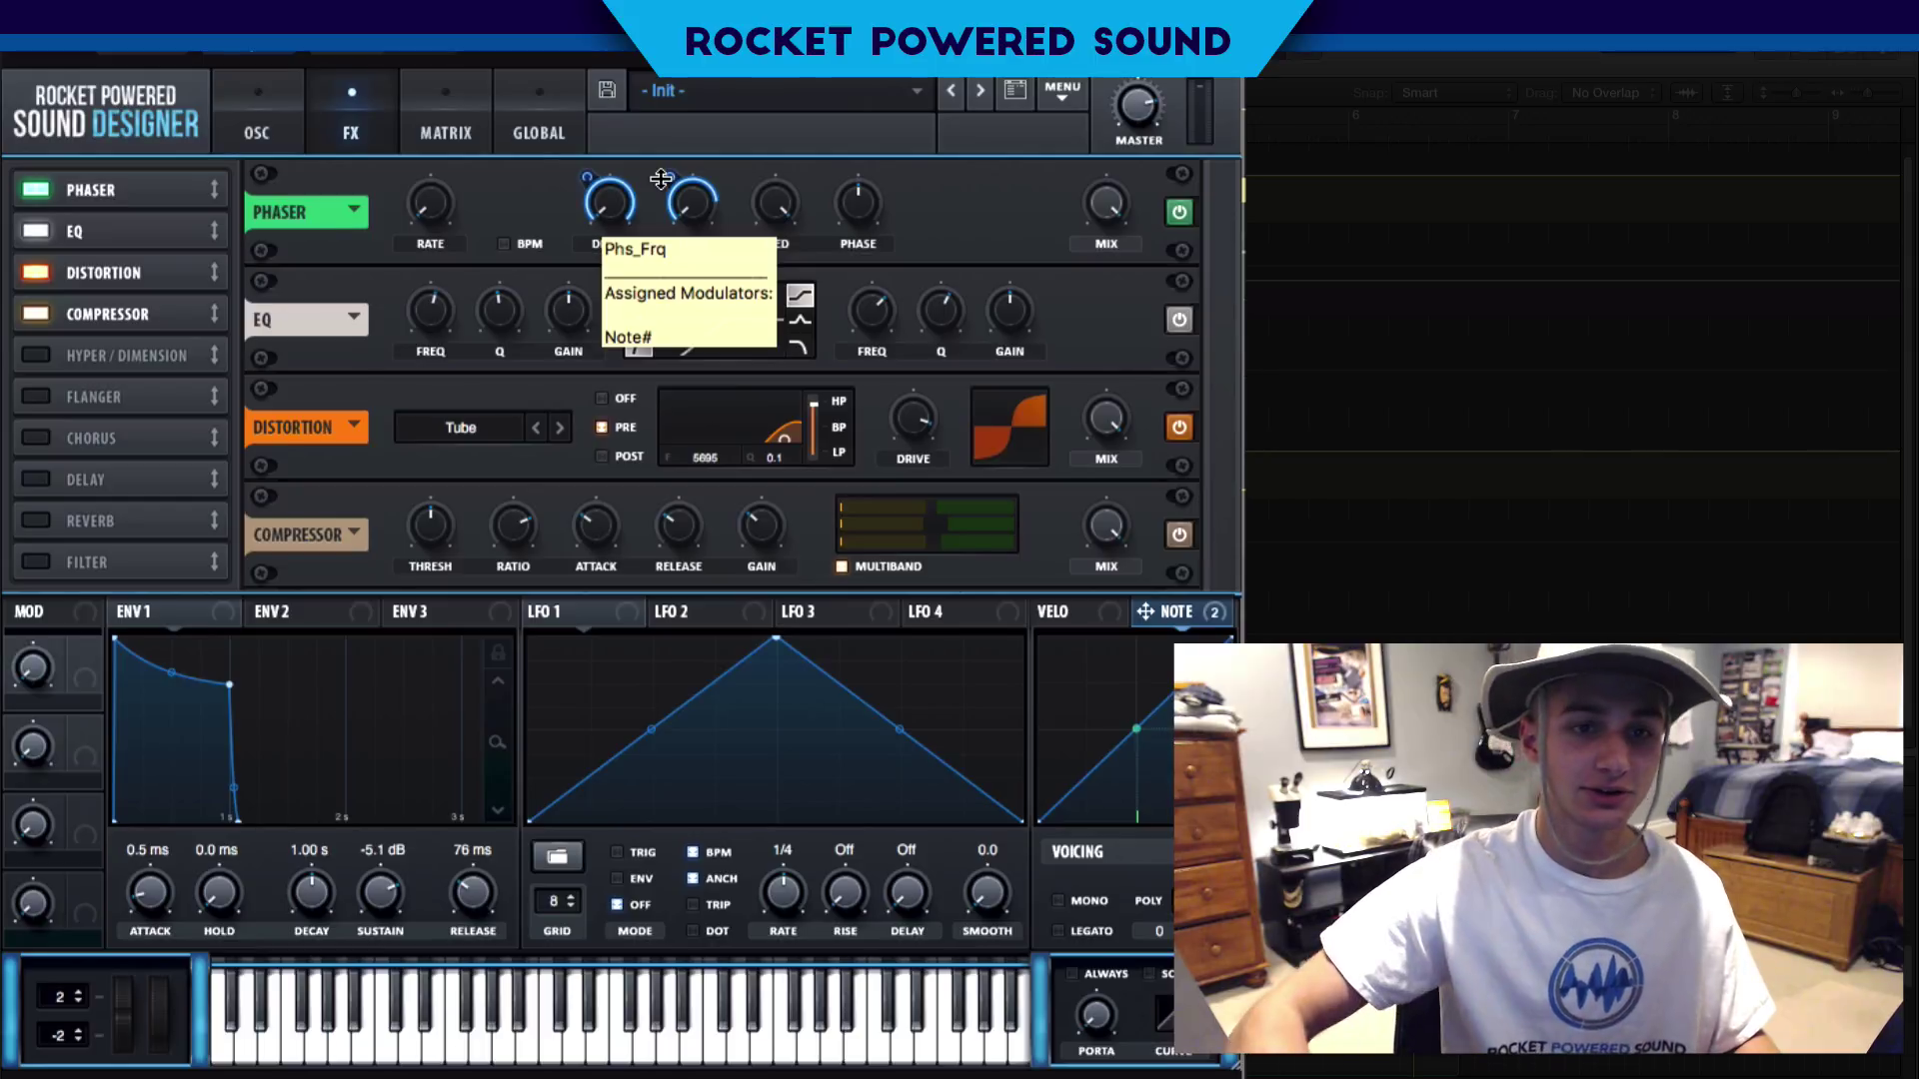
{"action": "left_click", "coordinate": [256, 125]}
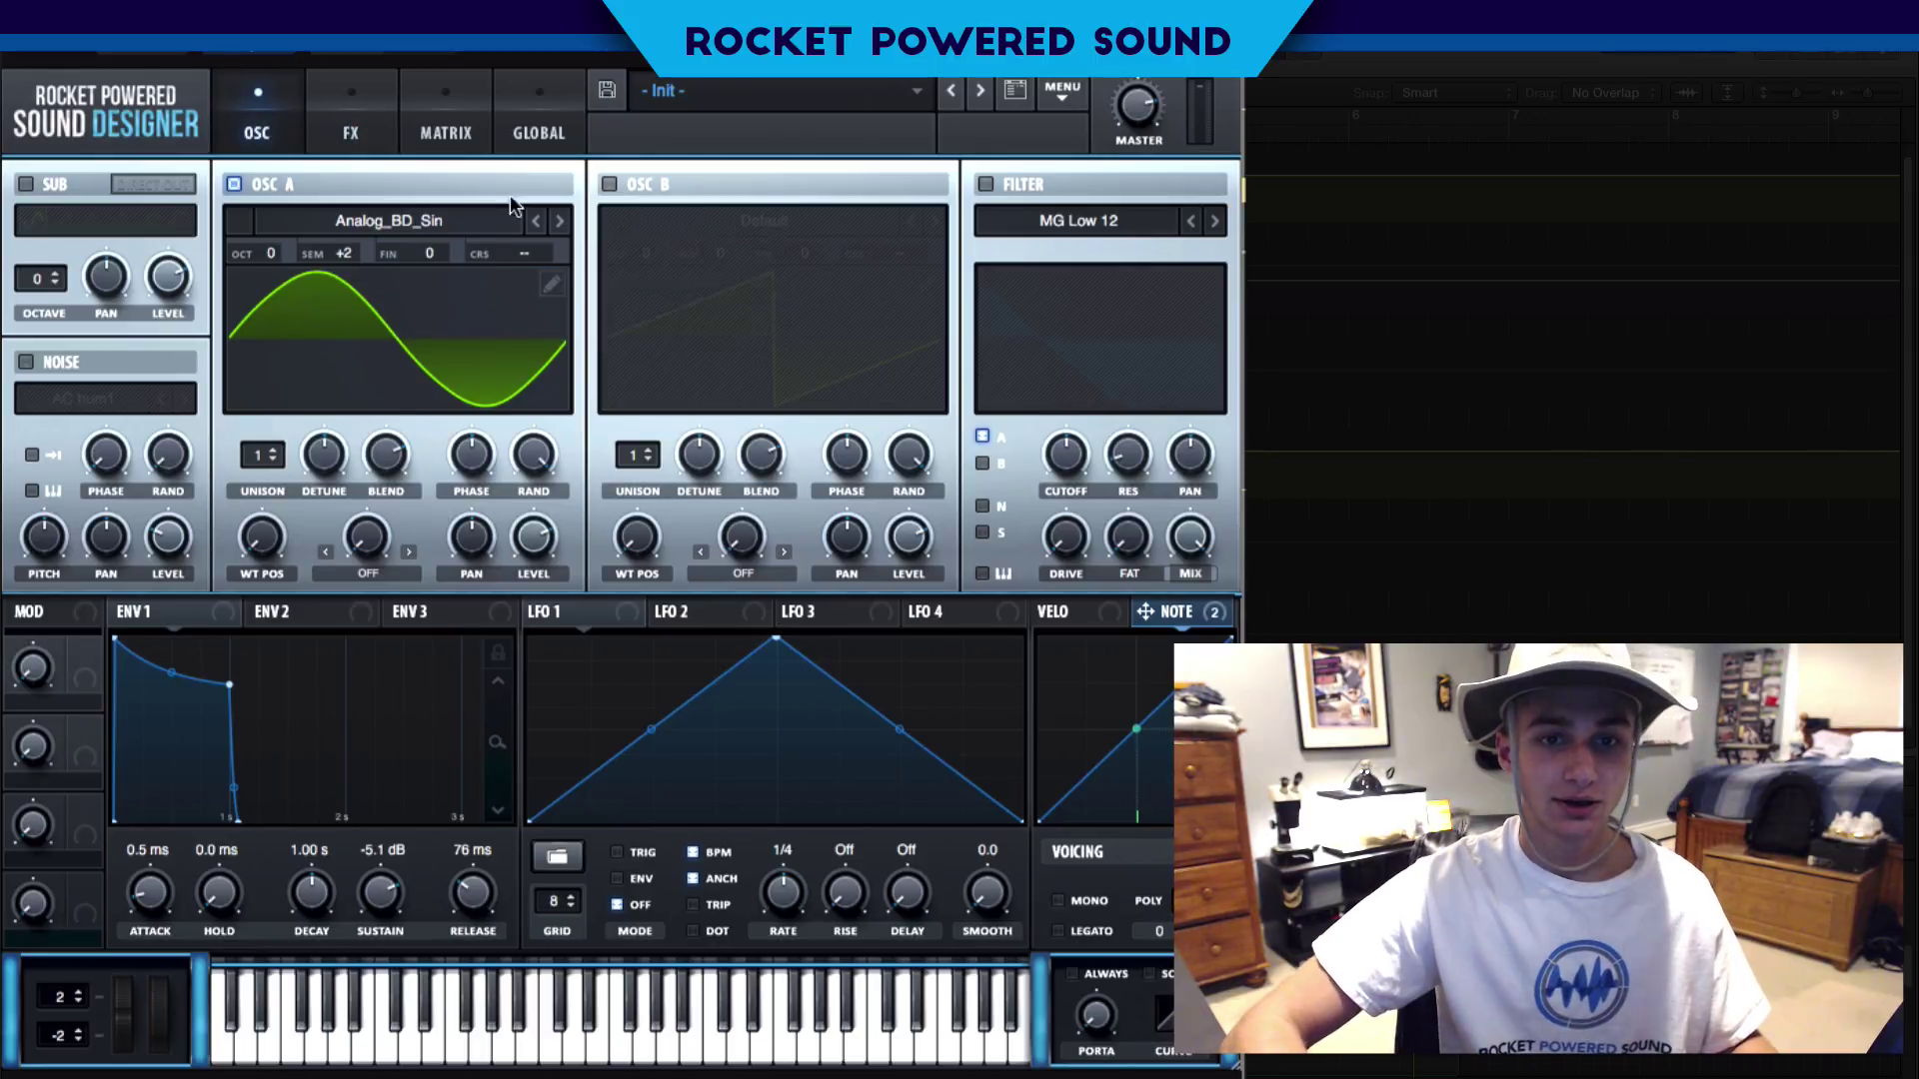
{"action": "left_click", "coordinate": [372, 142]}
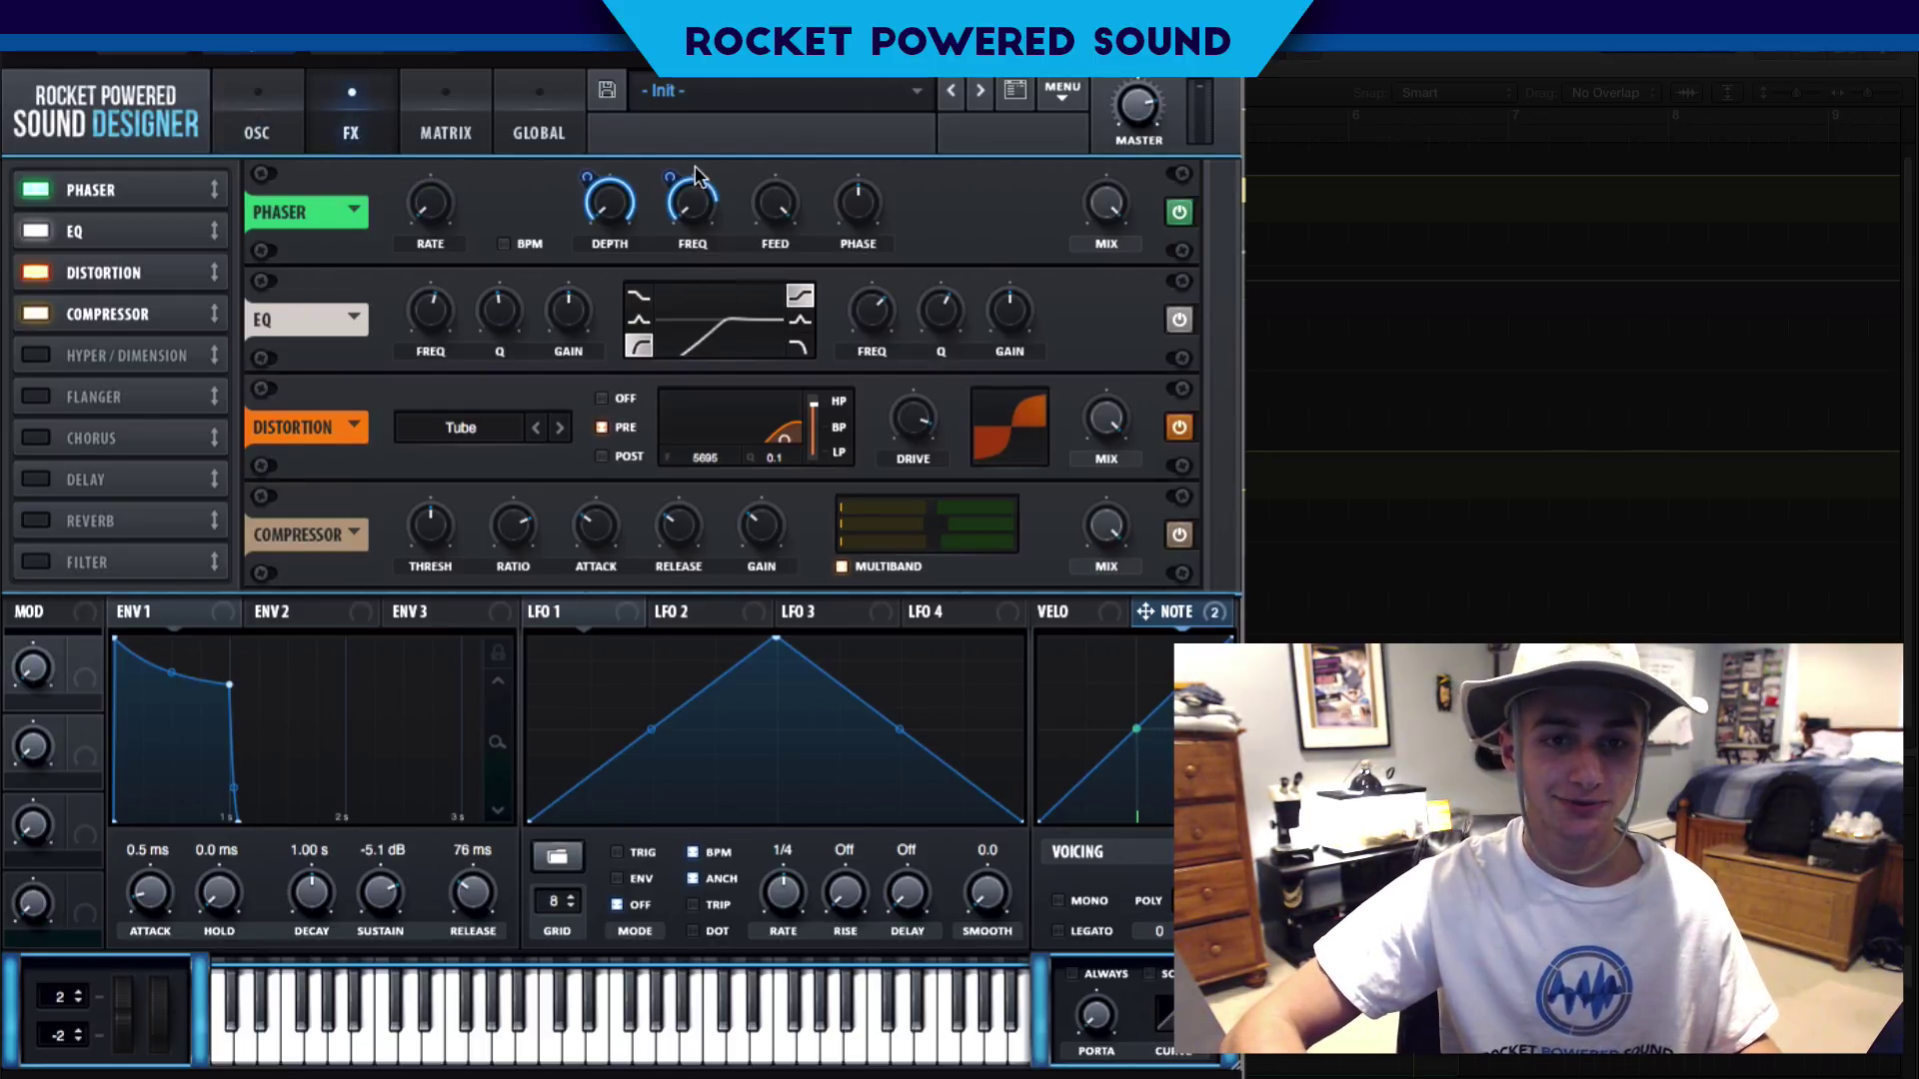
{"action": "left_click_drag", "start_coordinate": [668, 175], "coordinate": [668, 172]}
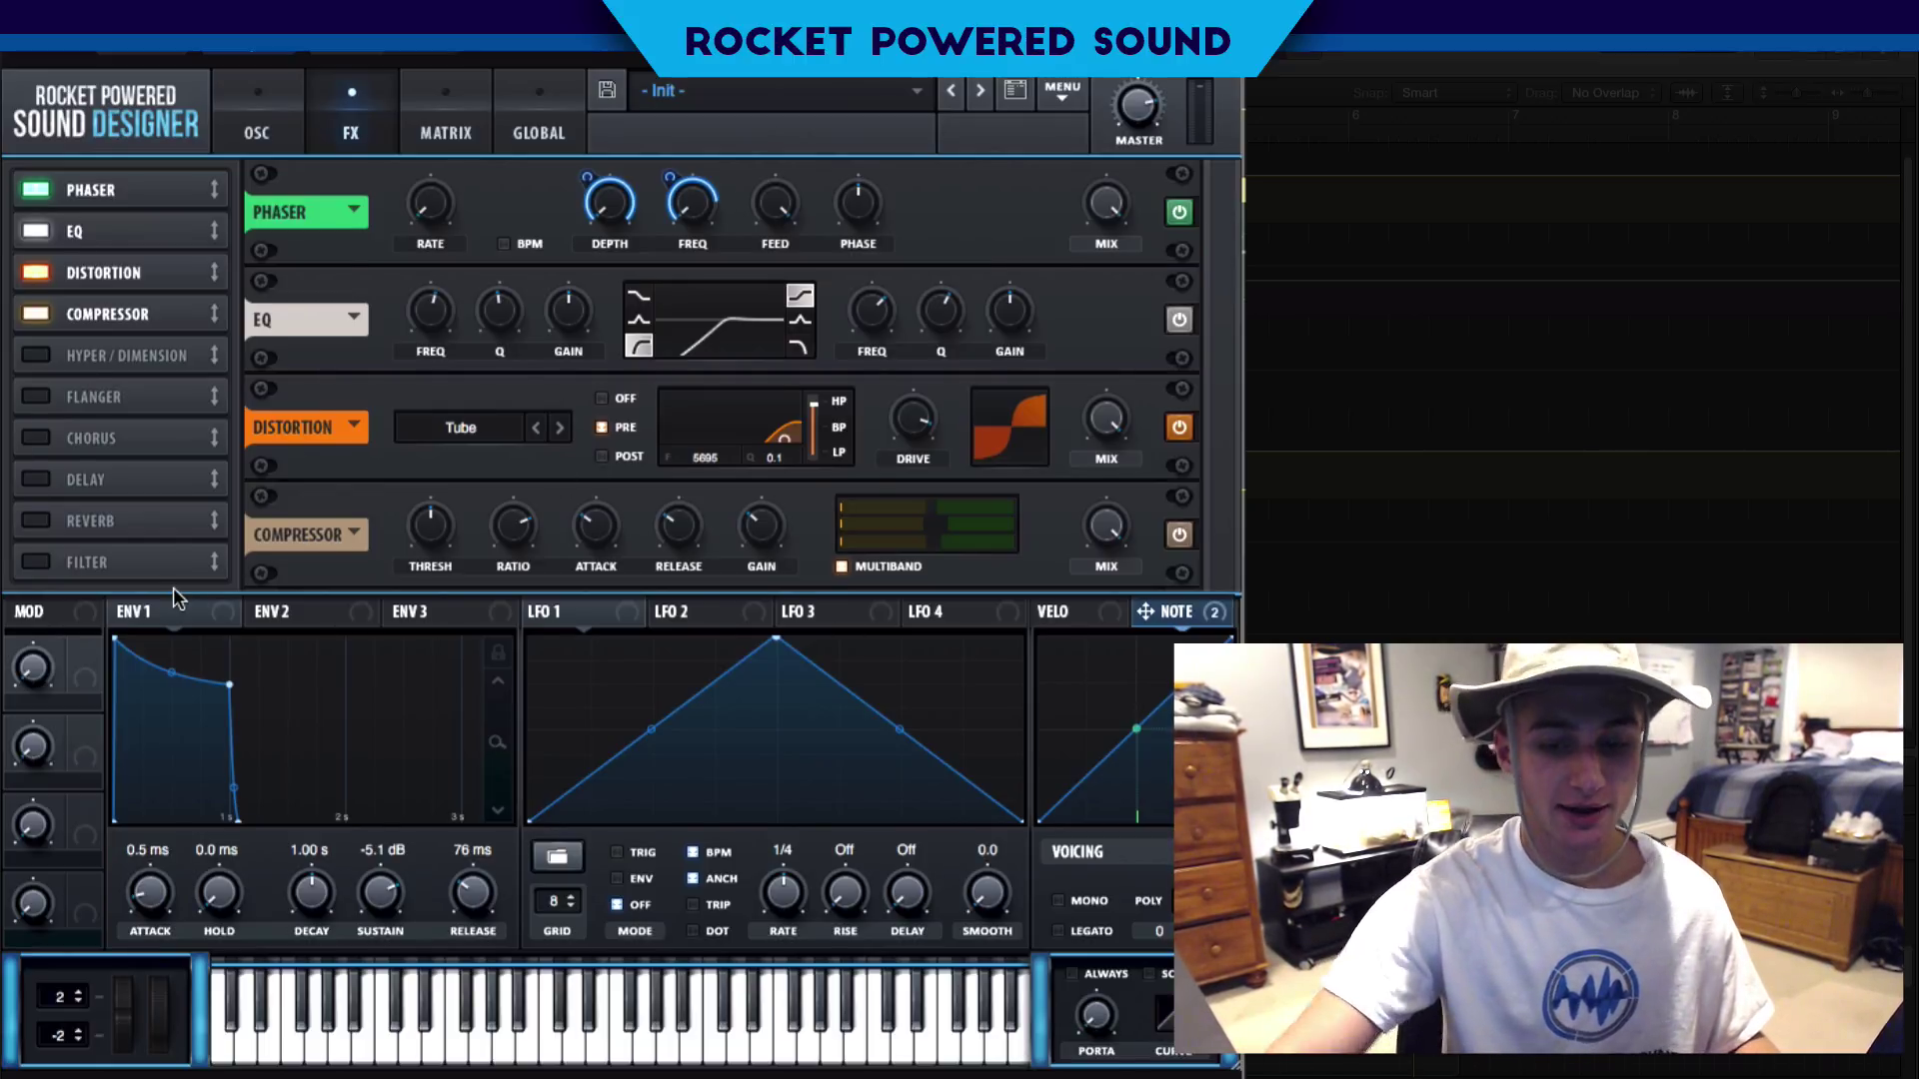
Enable Hyper/Dimension, lower the Hyper mix to about 9%, set the Dimension size to about 3% and raise the Dimension mix moderately
{"action": "left_click", "coordinate": [33, 356]}
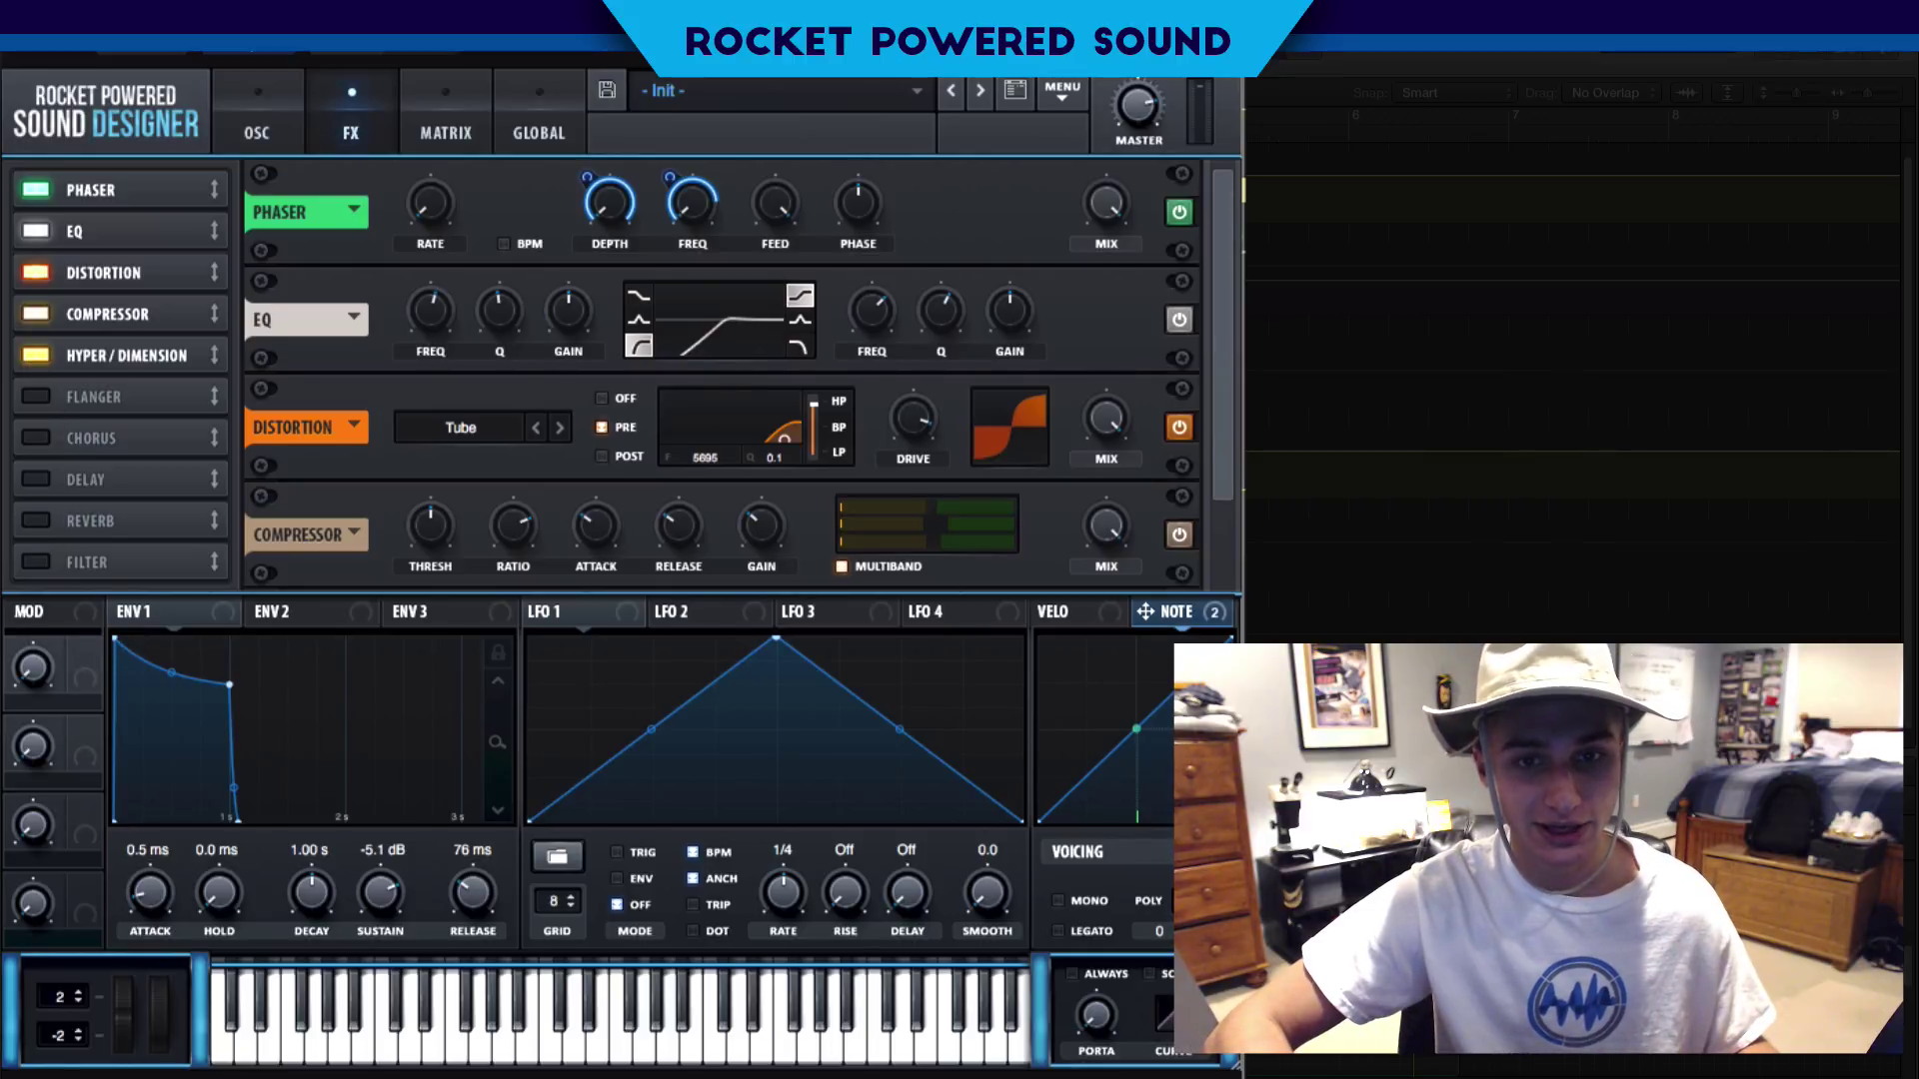
{"action": "scroll", "coordinate": [1202, 432], "scroll_direction": "down", "scroll_amount": 3}
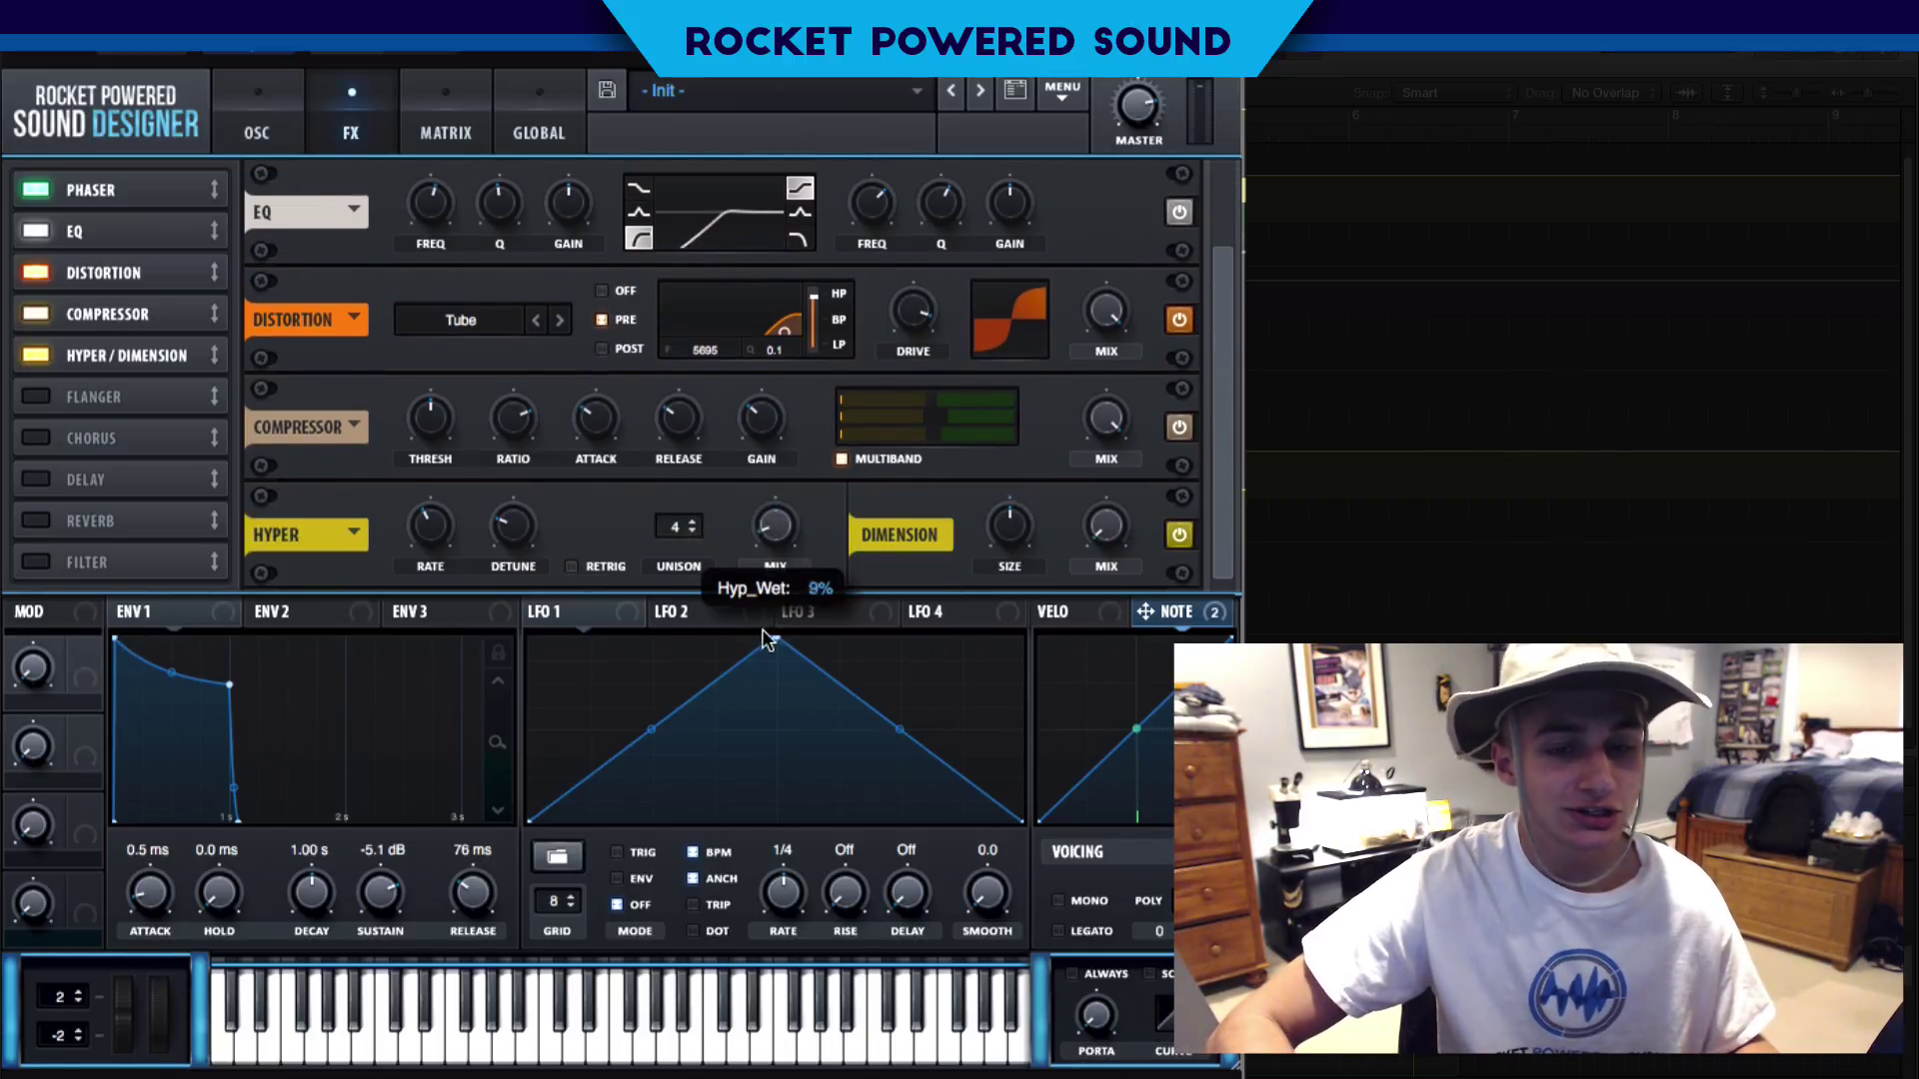
{"action": "left_click_drag", "start_coordinate": [1004, 546], "coordinate": [975, 633]}
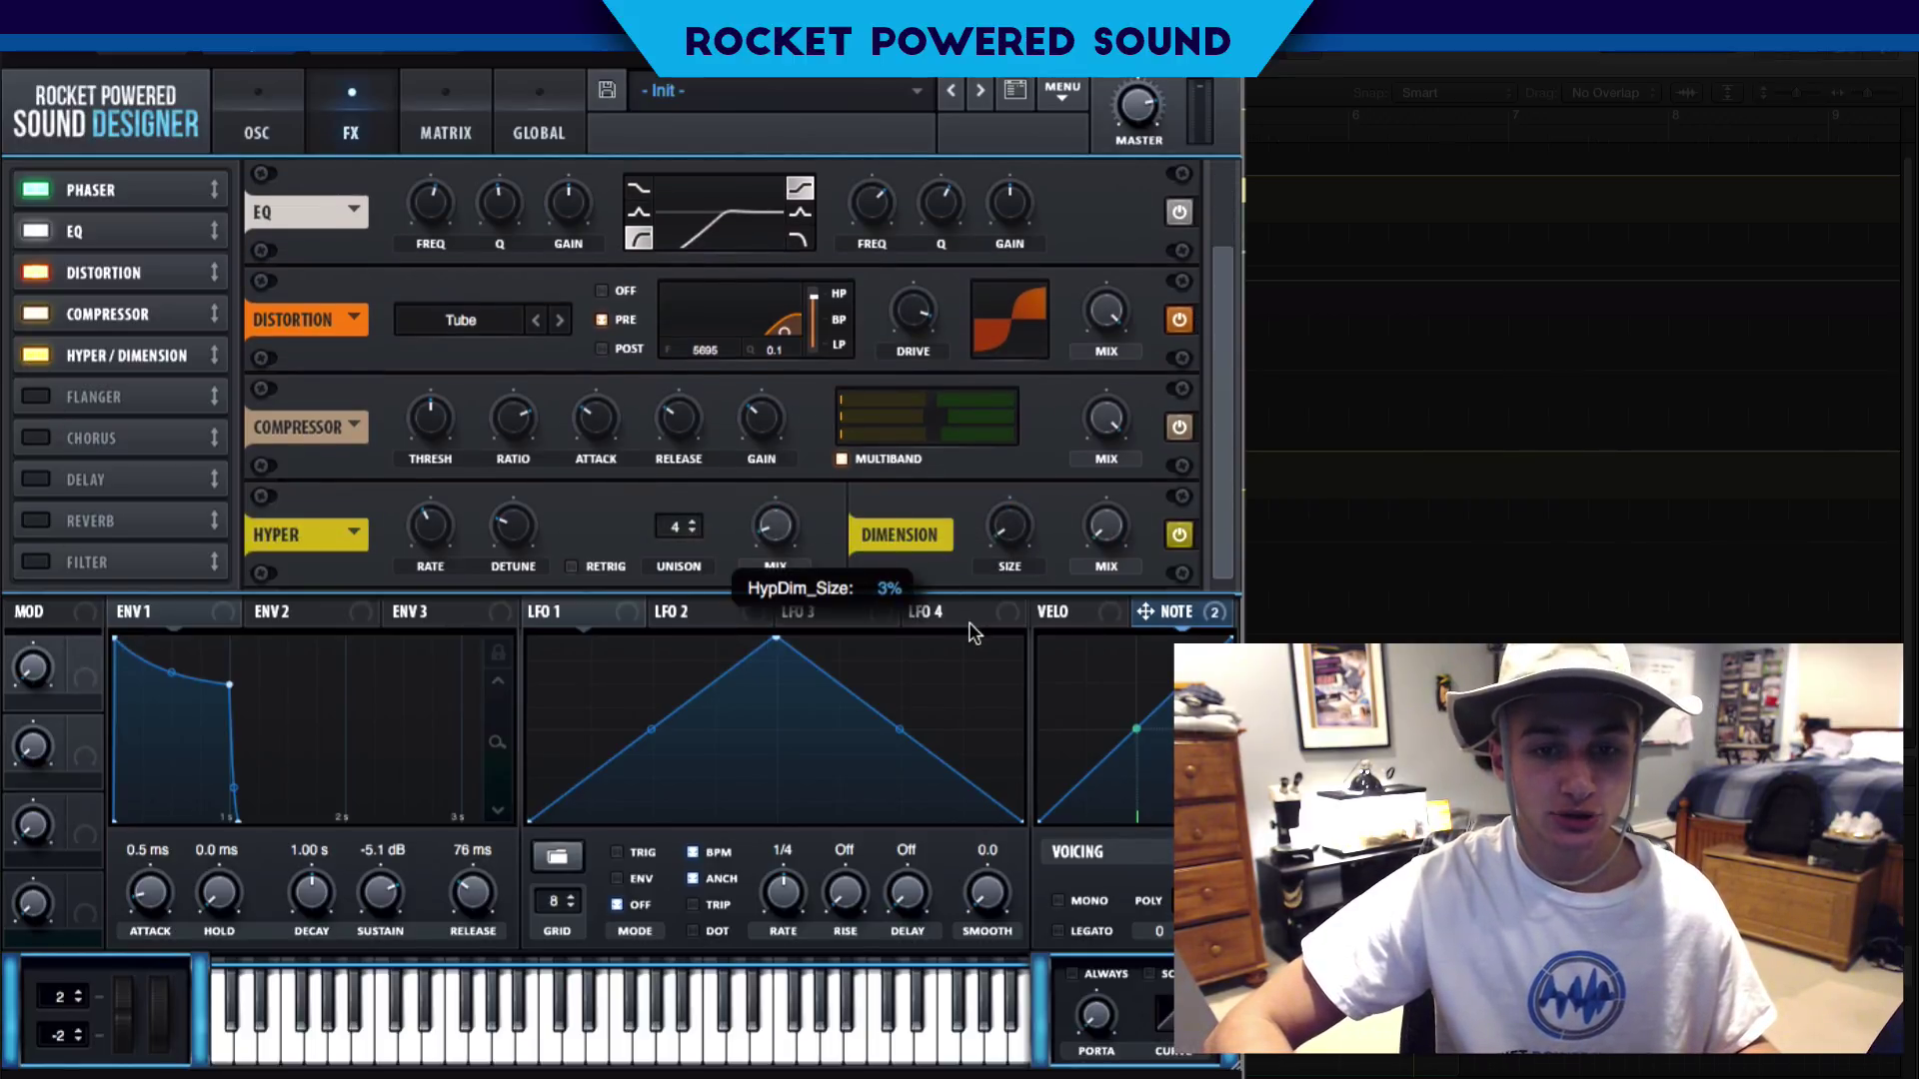
{"action": "left_click_drag", "start_coordinate": [1108, 528], "coordinate": [1127, 484]}
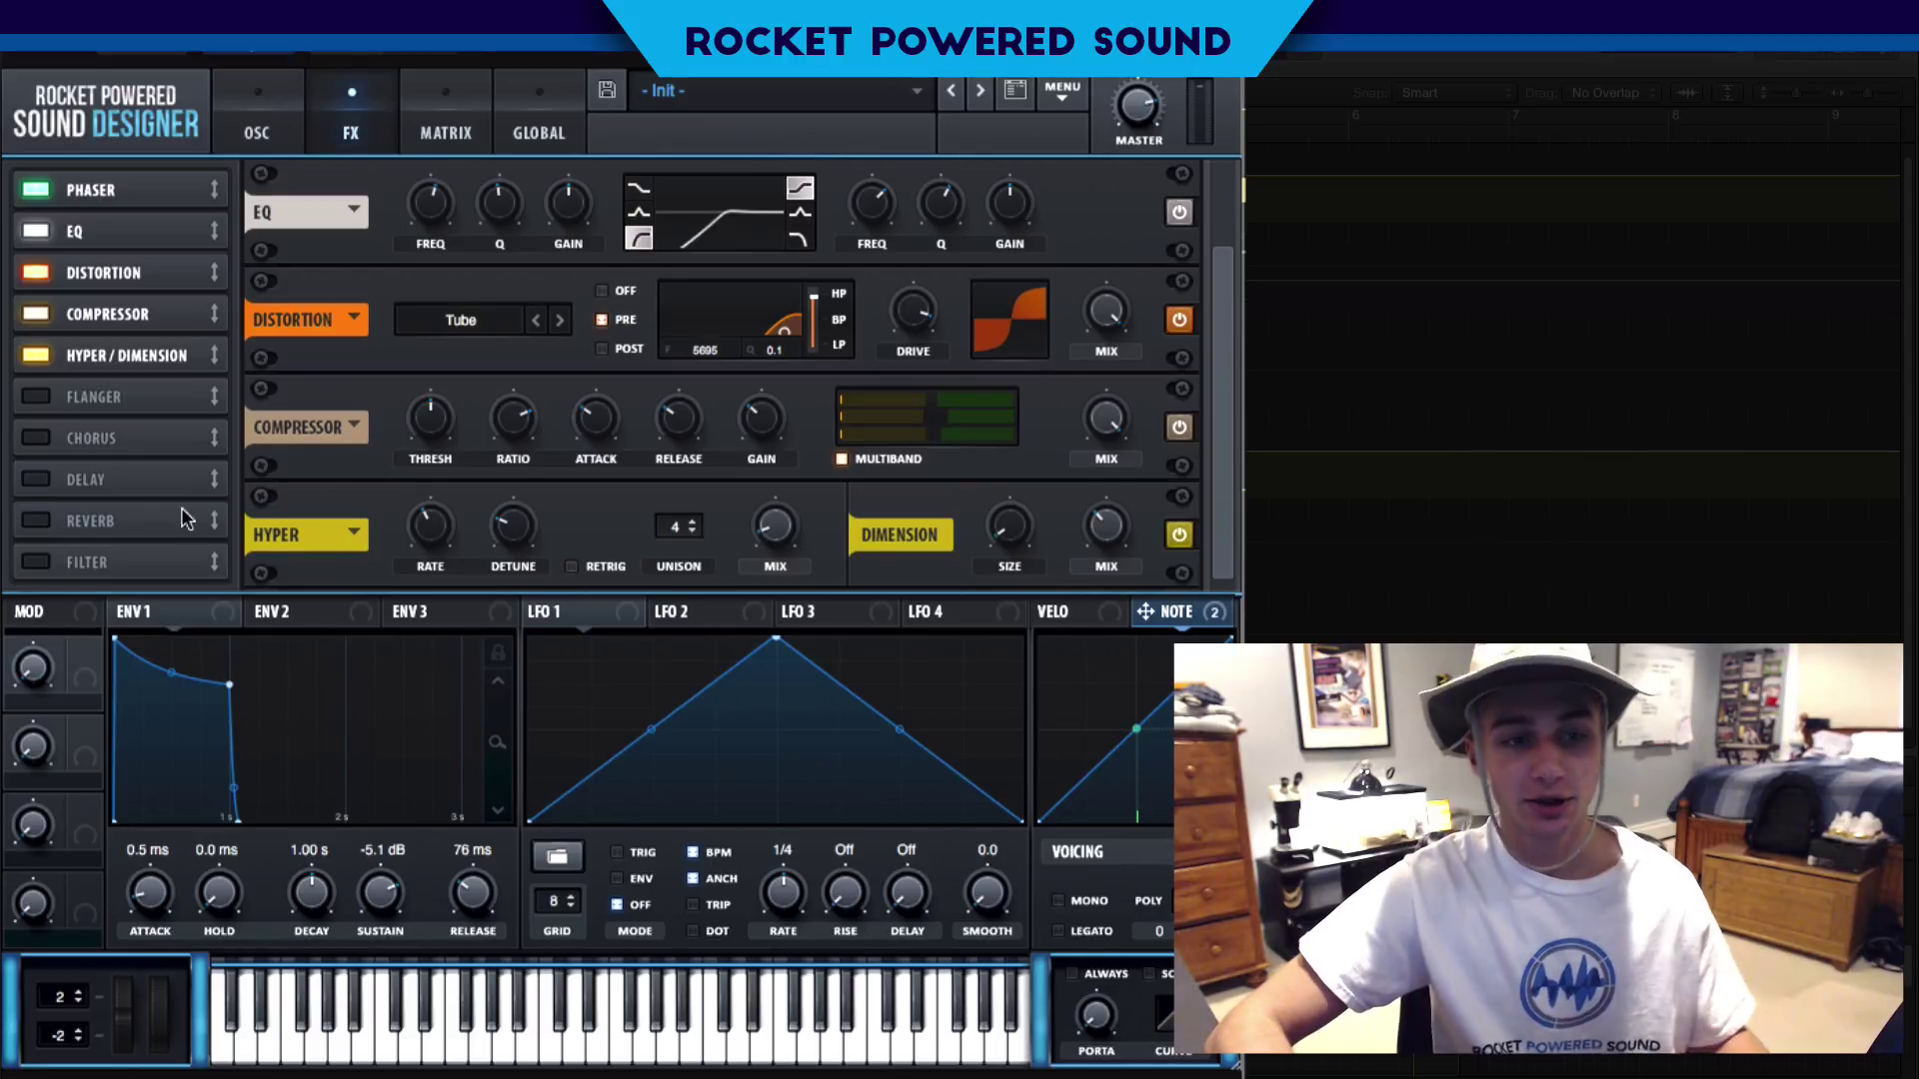
Enable the reverb after Hyper/Dimension at the end of the effects chain
{"action": "left_click", "coordinate": [38, 521]}
{"action": "scroll", "coordinate": [1239, 360], "scroll_direction": "up", "scroll_amount": 1}
{"action": "scroll", "coordinate": [1209, 545], "scroll_direction": "down", "scroll_amount": 1}
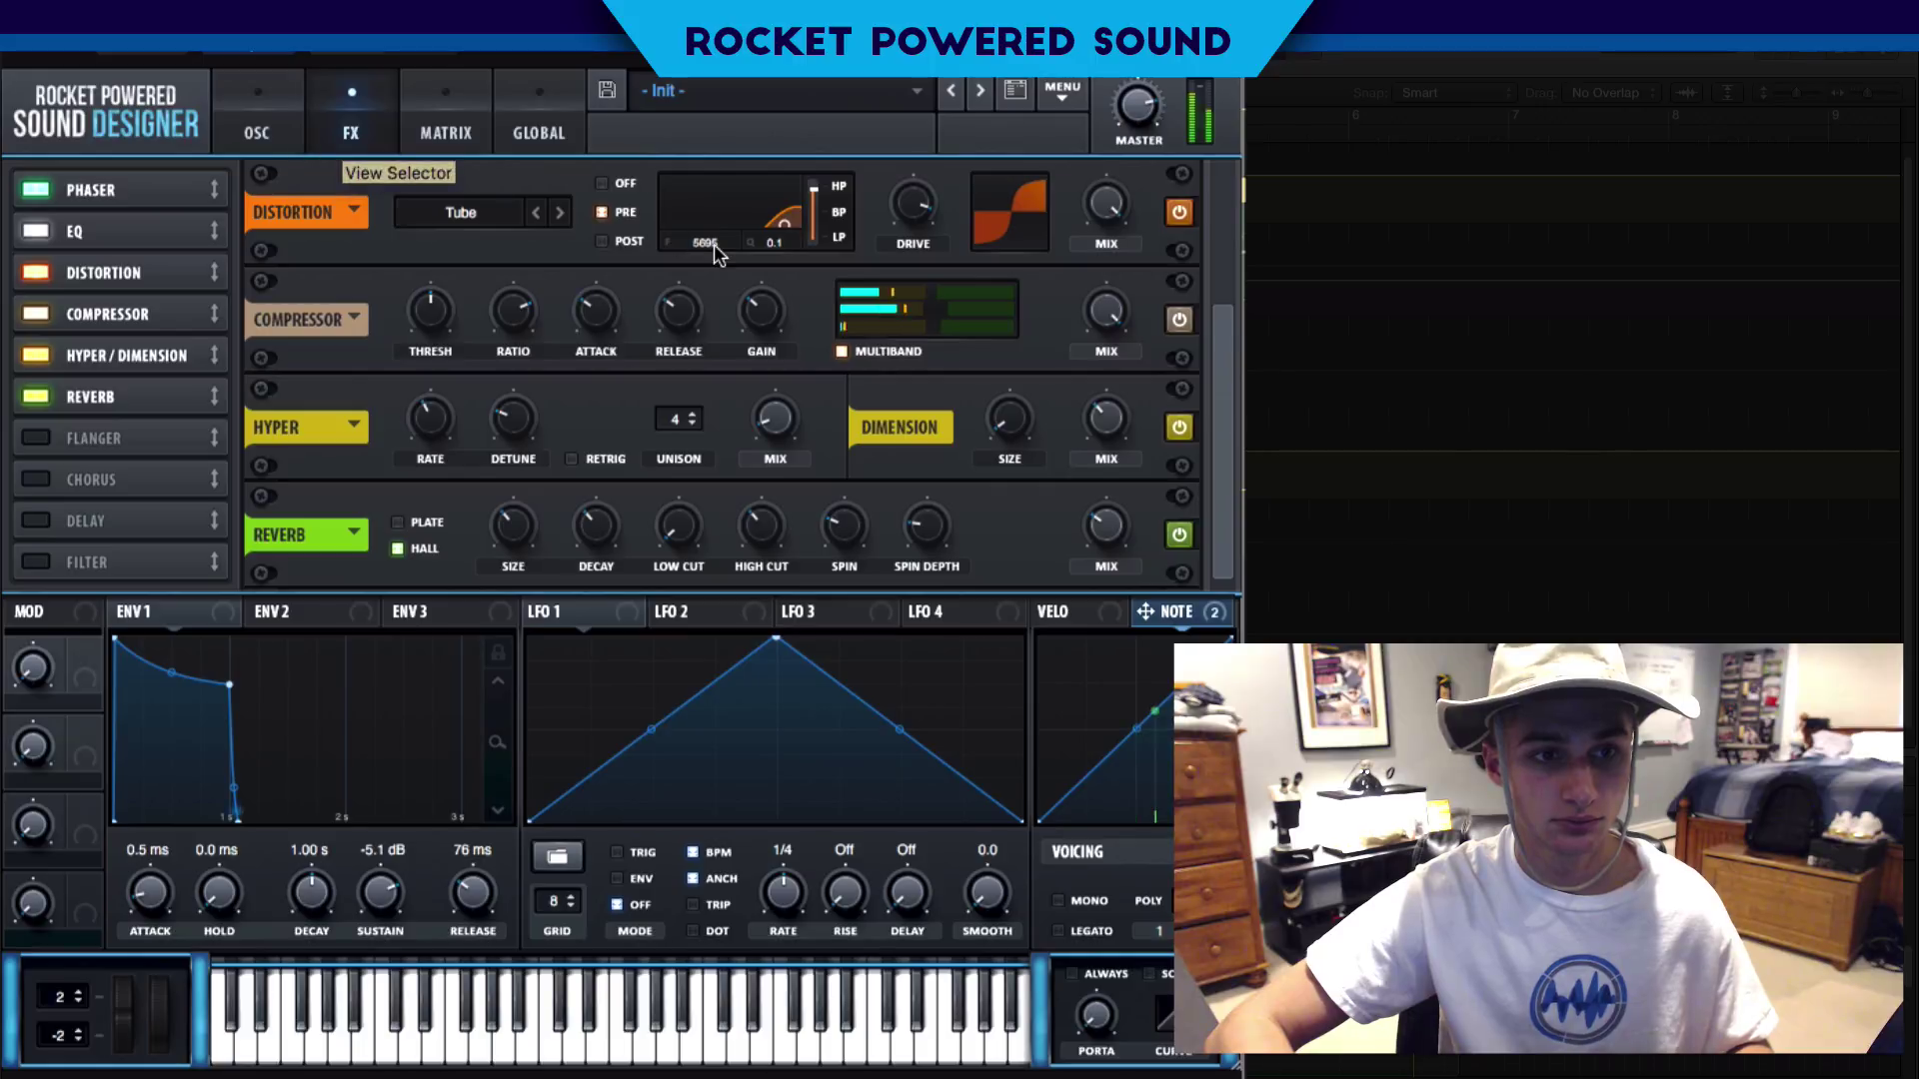
{"action": "scroll", "coordinate": [1214, 372], "scroll_direction": "up", "scroll_amount": 3}
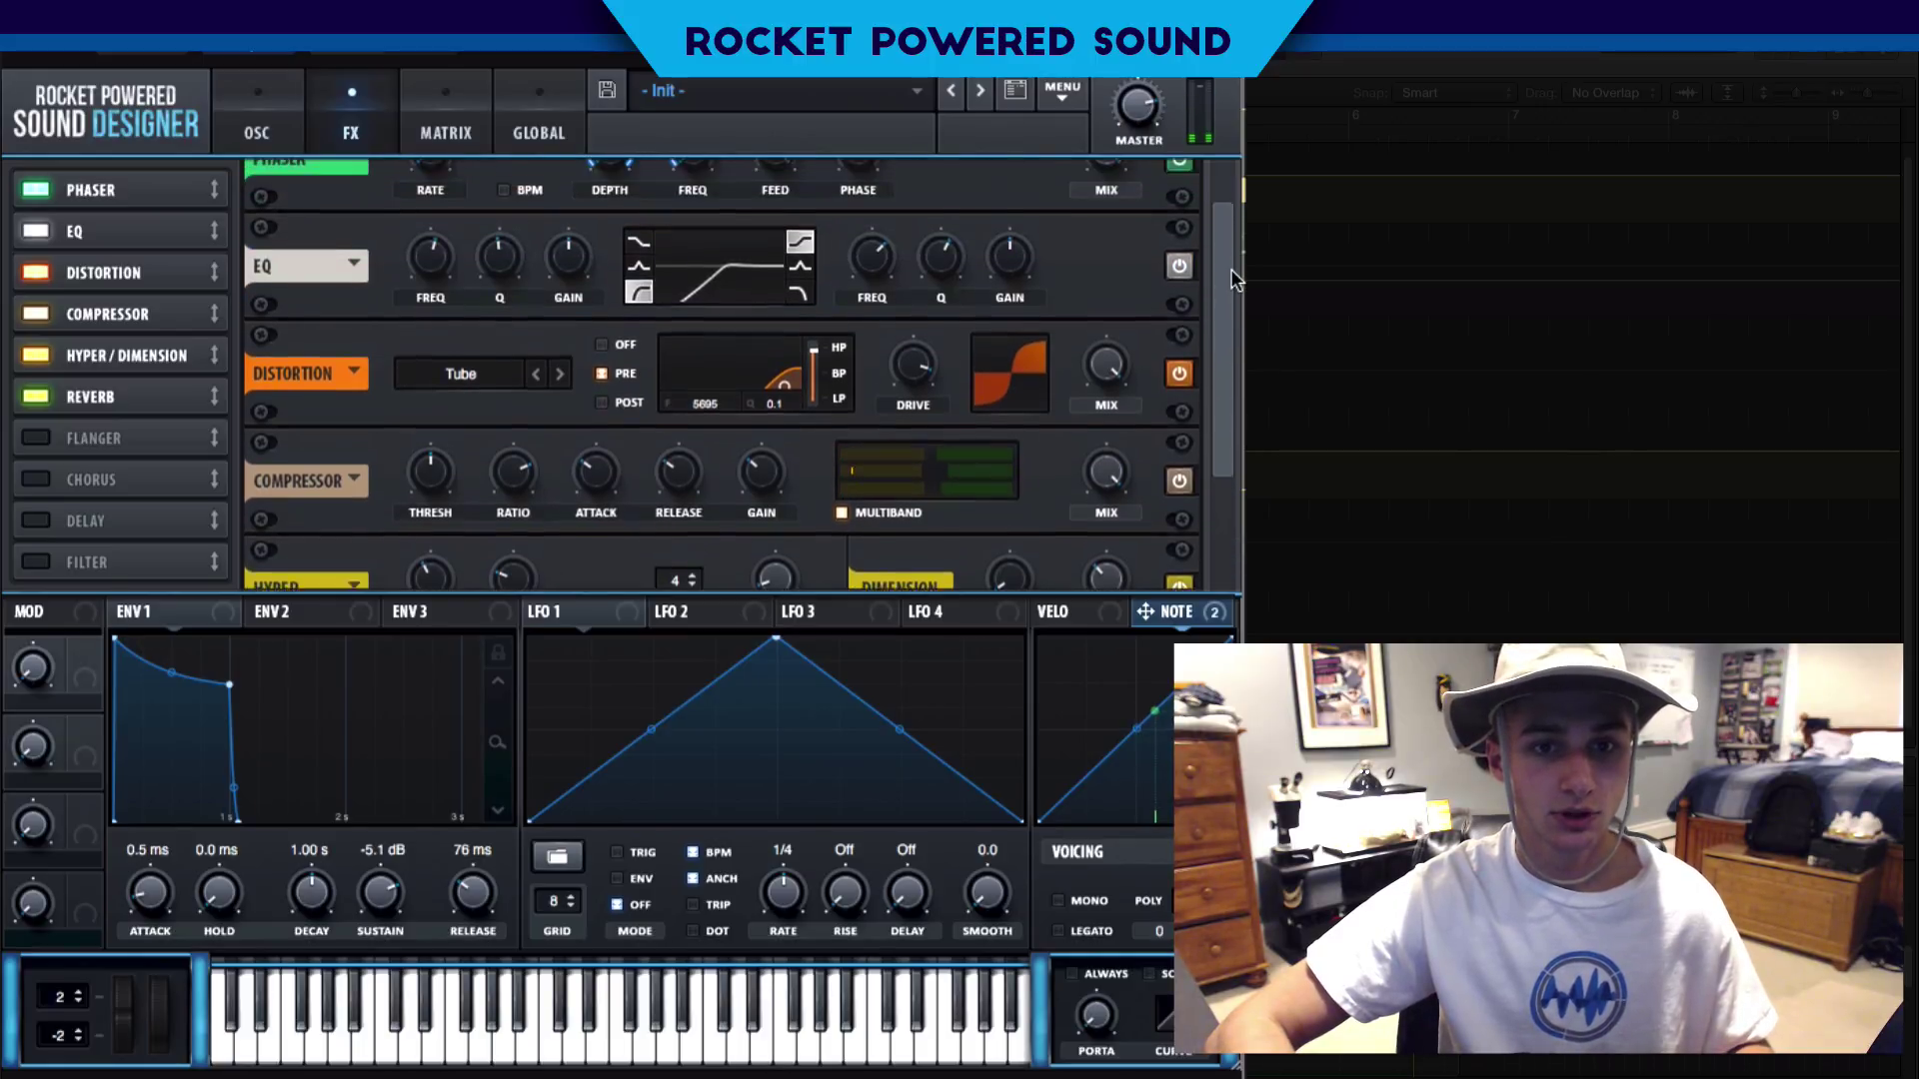
{"action": "left_click_drag", "start_coordinate": [787, 413], "coordinate": [789, 435]}
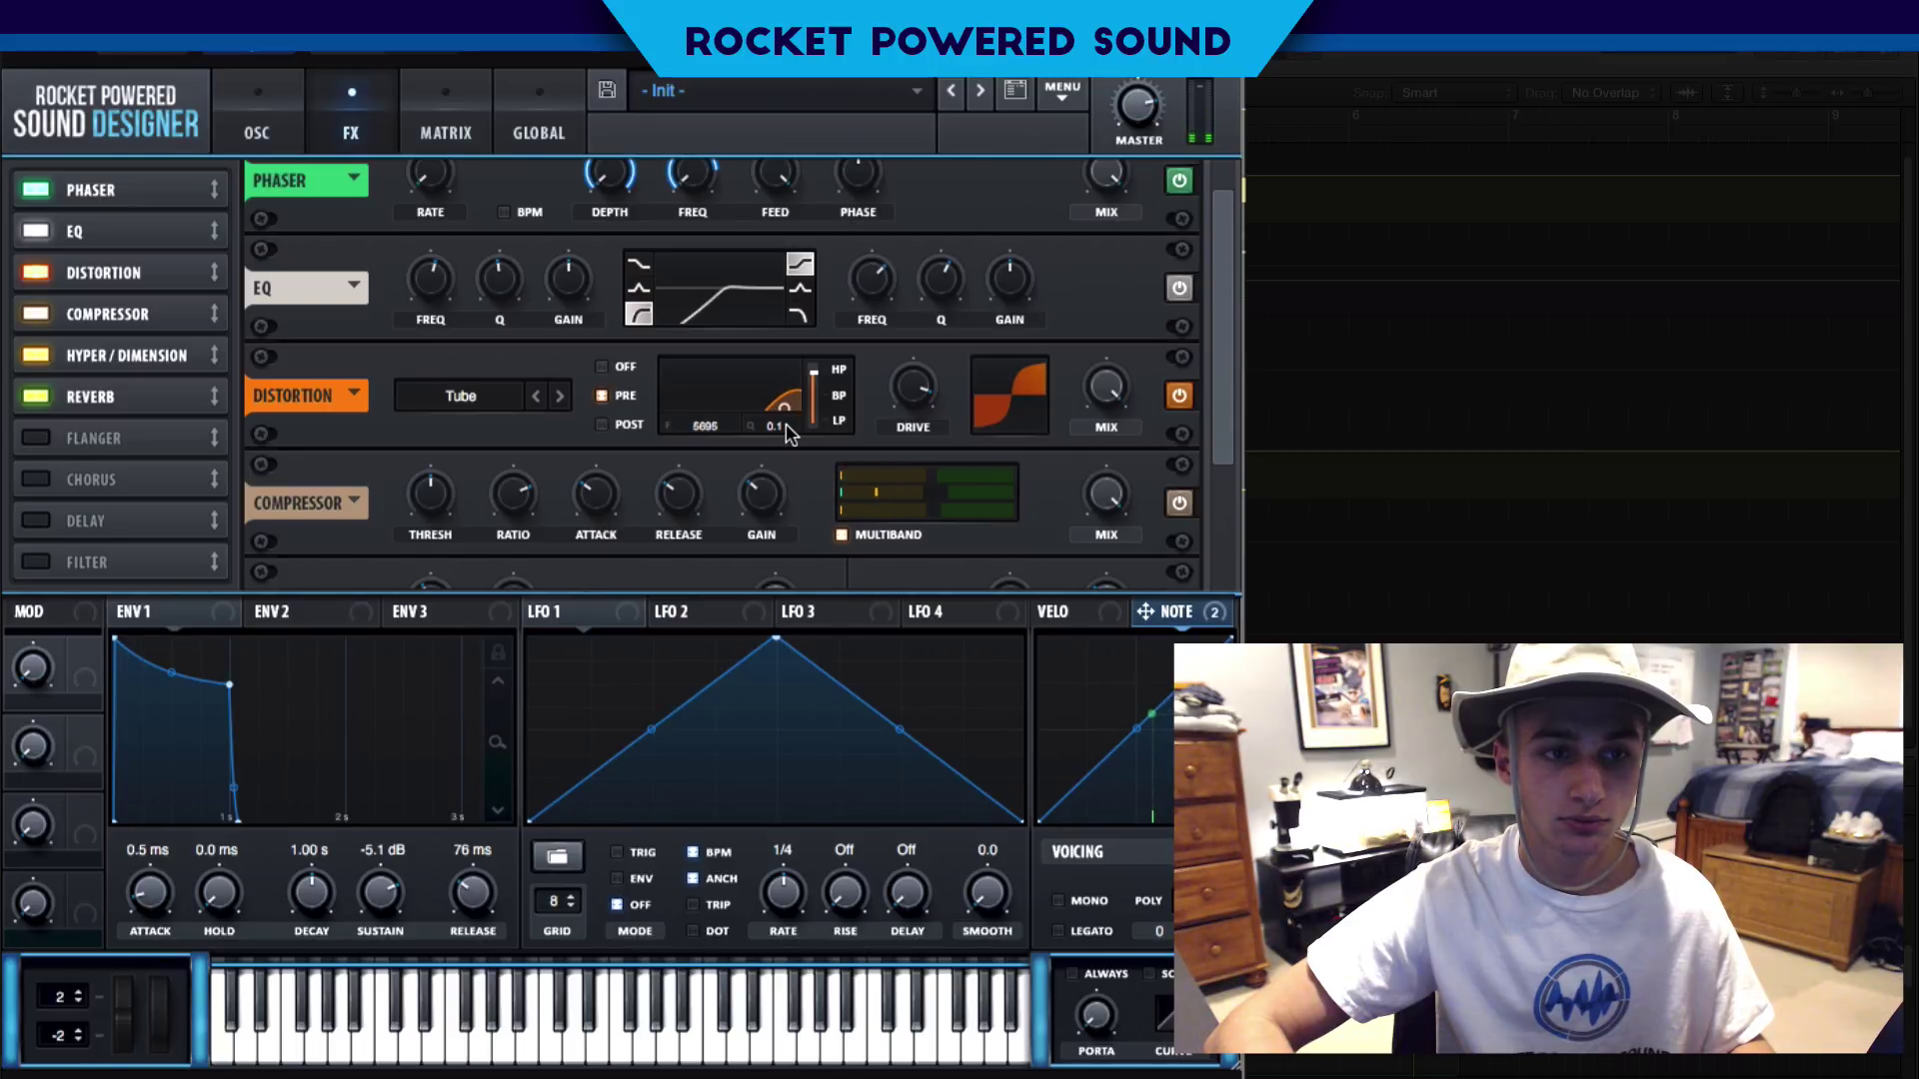
Lower oscillator A's octave to -2
{"action": "left_click", "coordinate": [294, 140]}
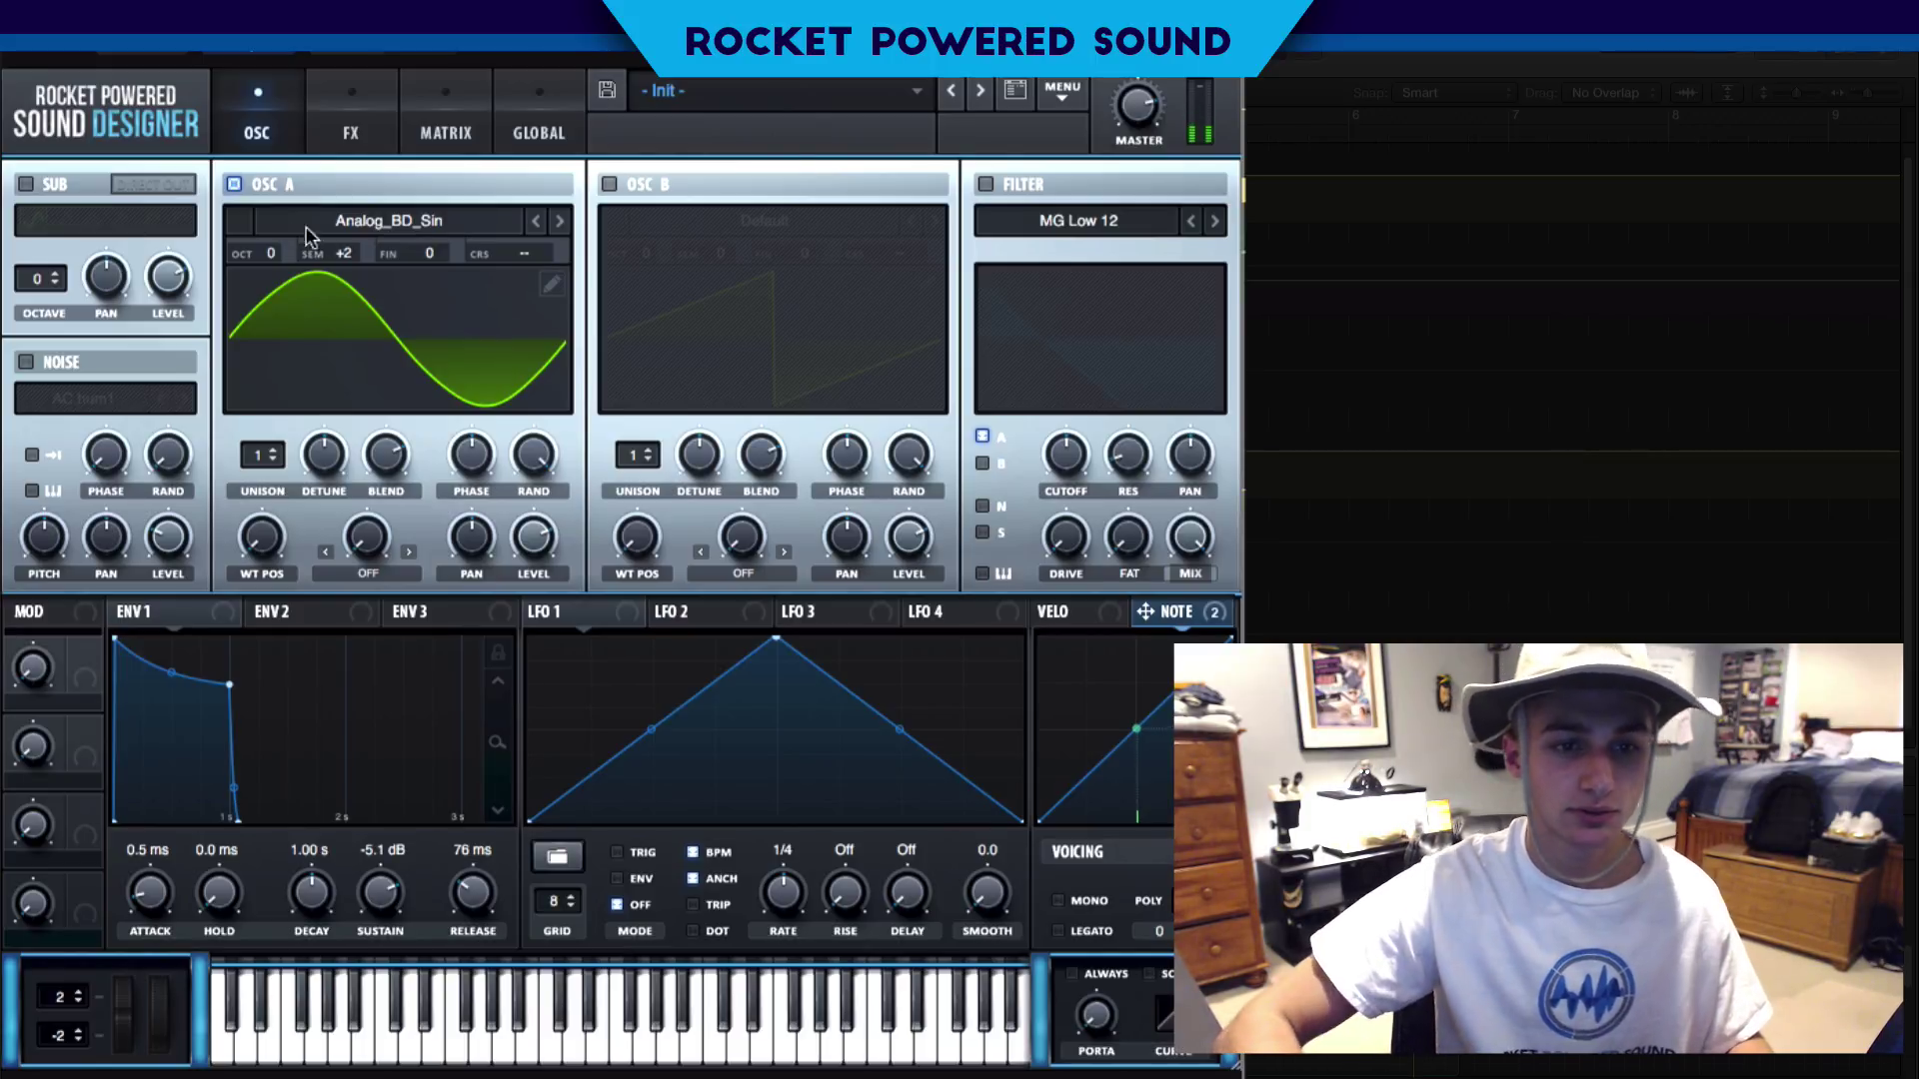
{"action": "left_click_drag", "start_coordinate": [266, 254], "coordinate": [253, 328]}
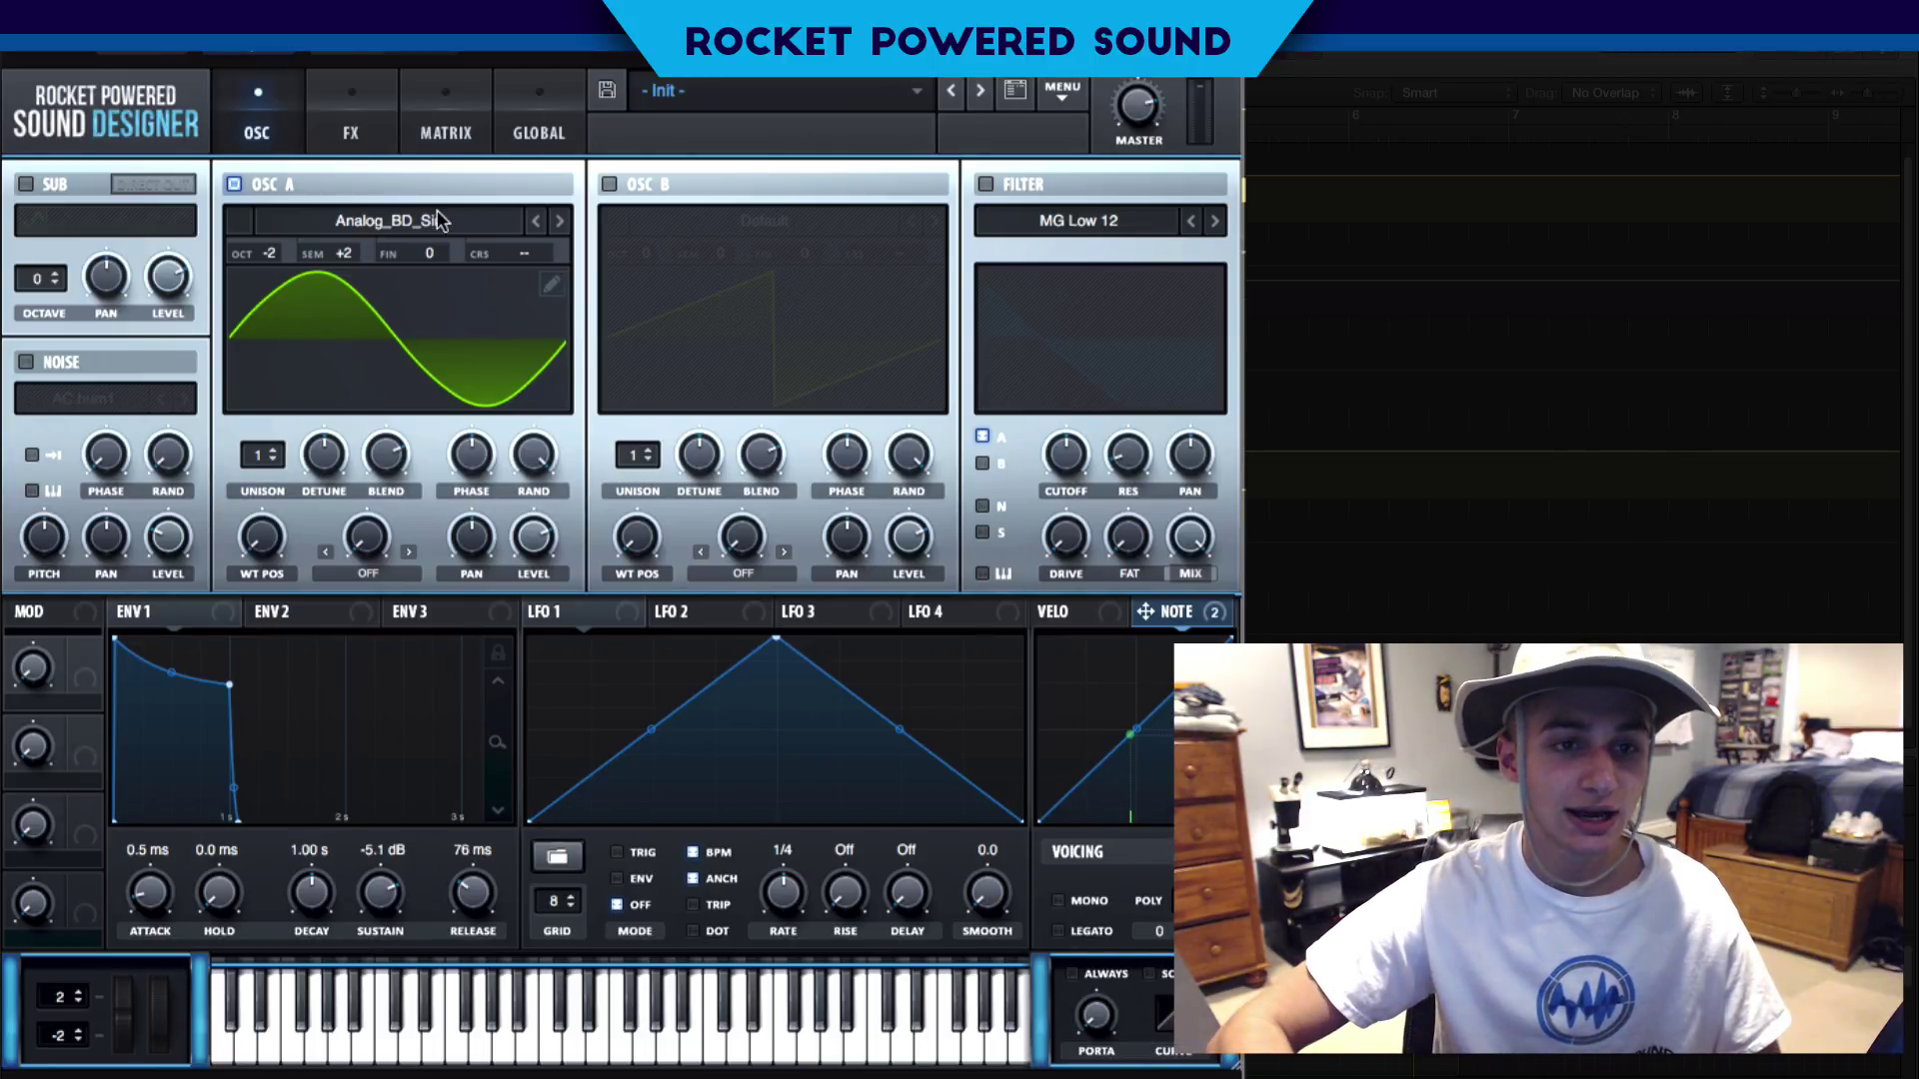
Turn on the noise oscillator
{"action": "left_click", "coordinate": [376, 94]}
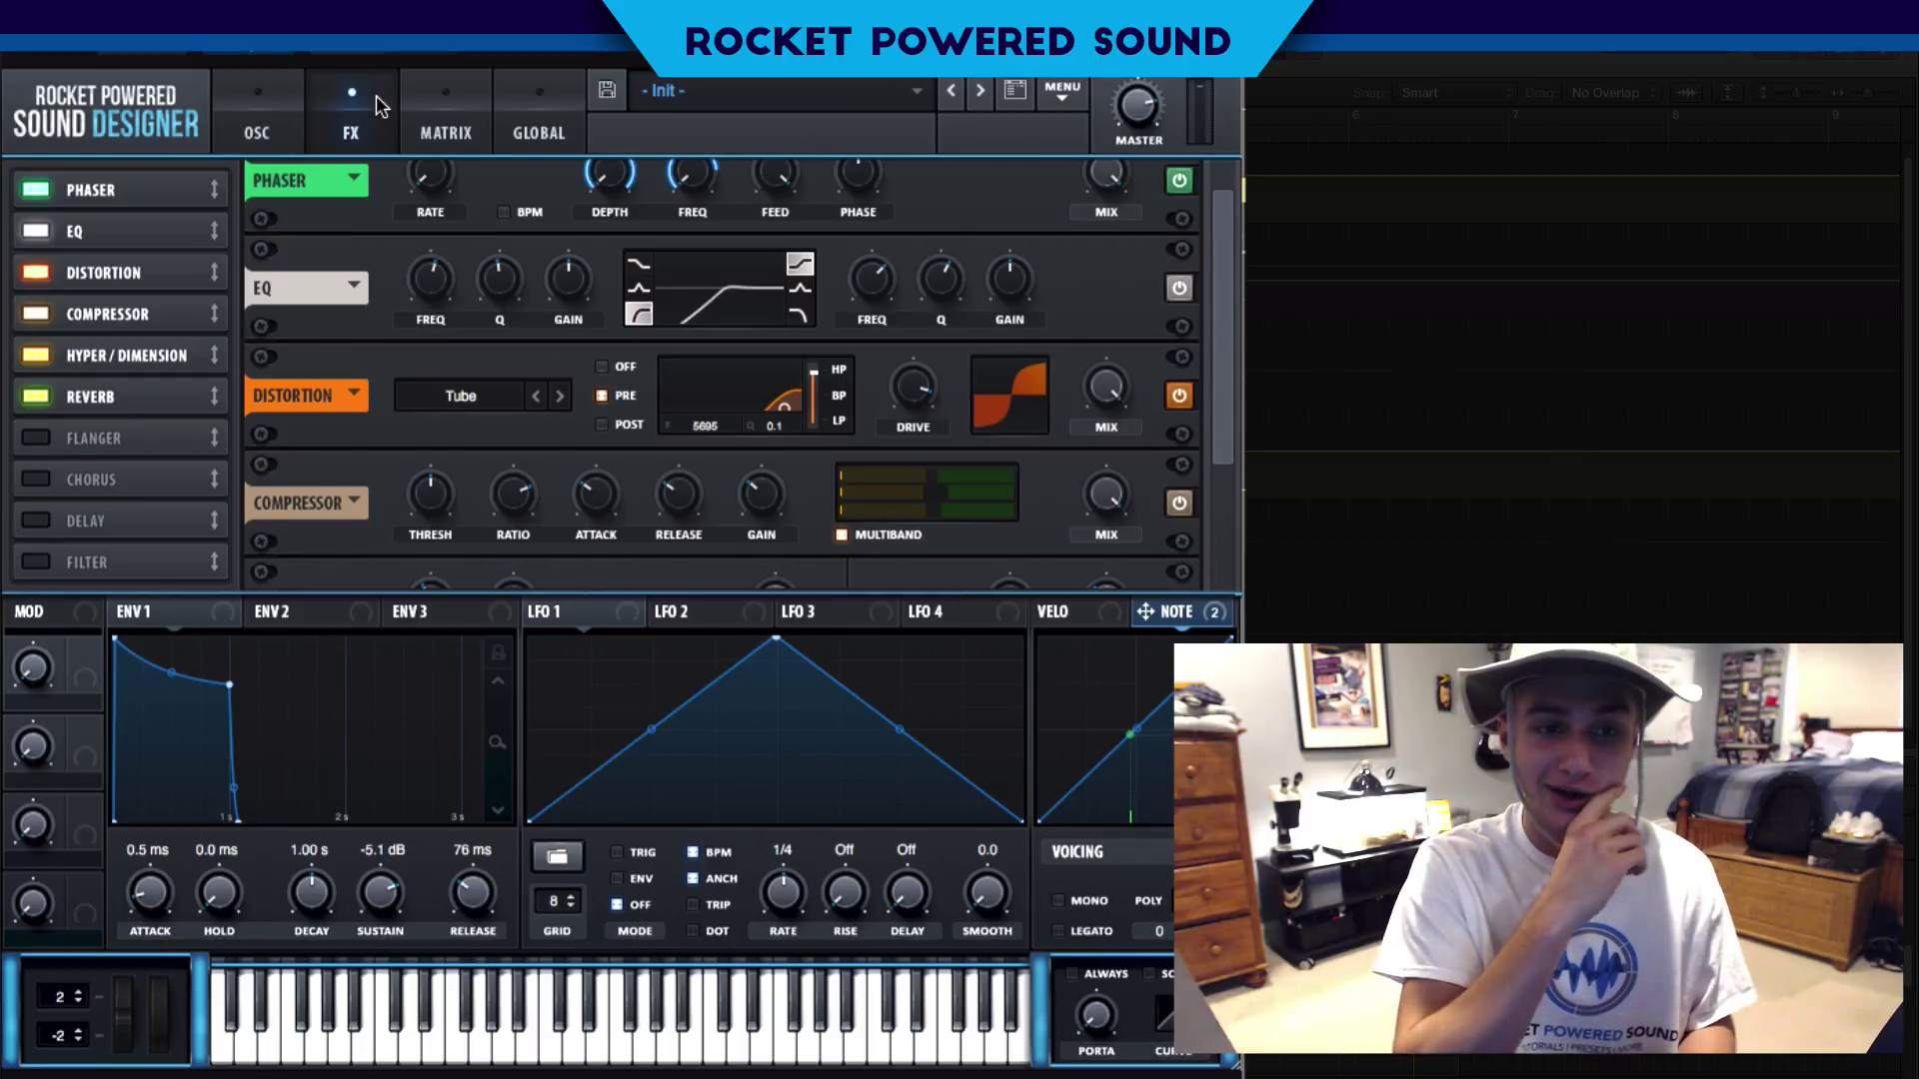
{"action": "left_click", "coordinate": [259, 99]}
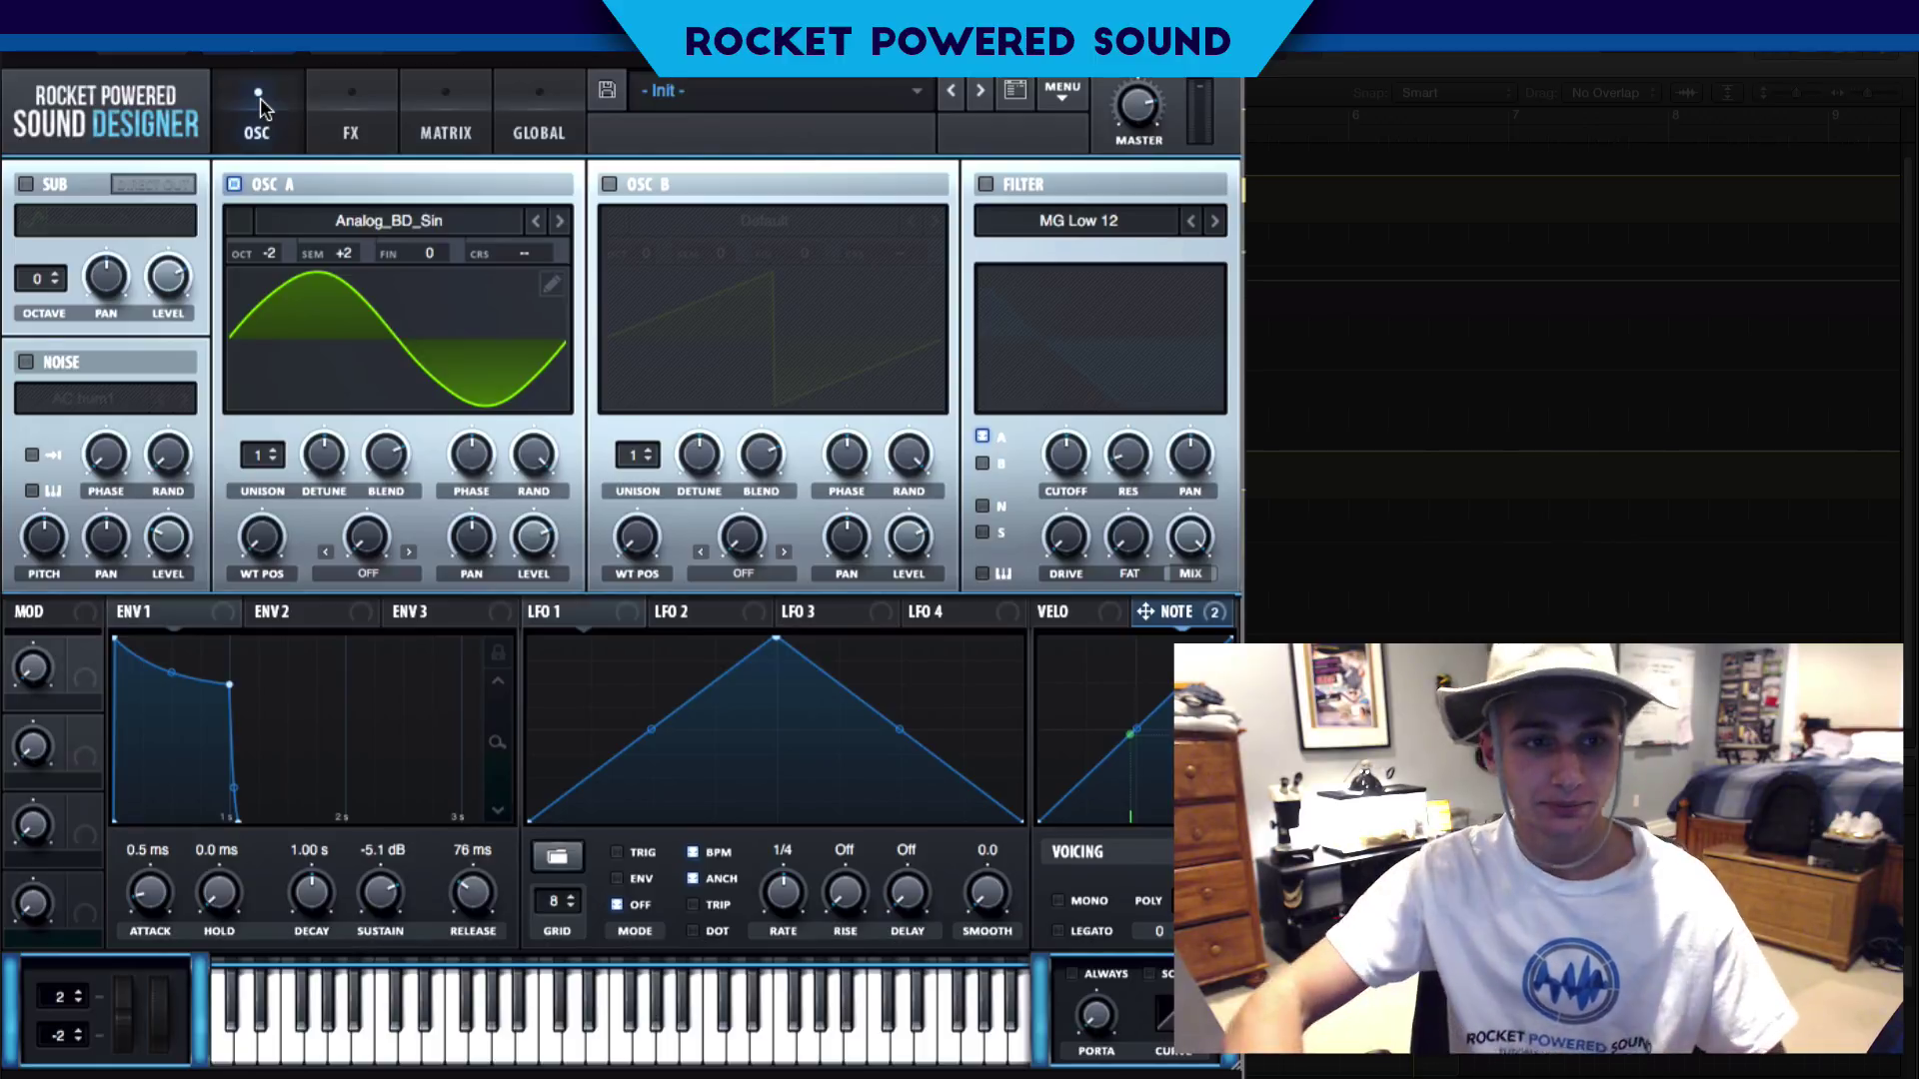
{"action": "left_click", "coordinate": [25, 361]}
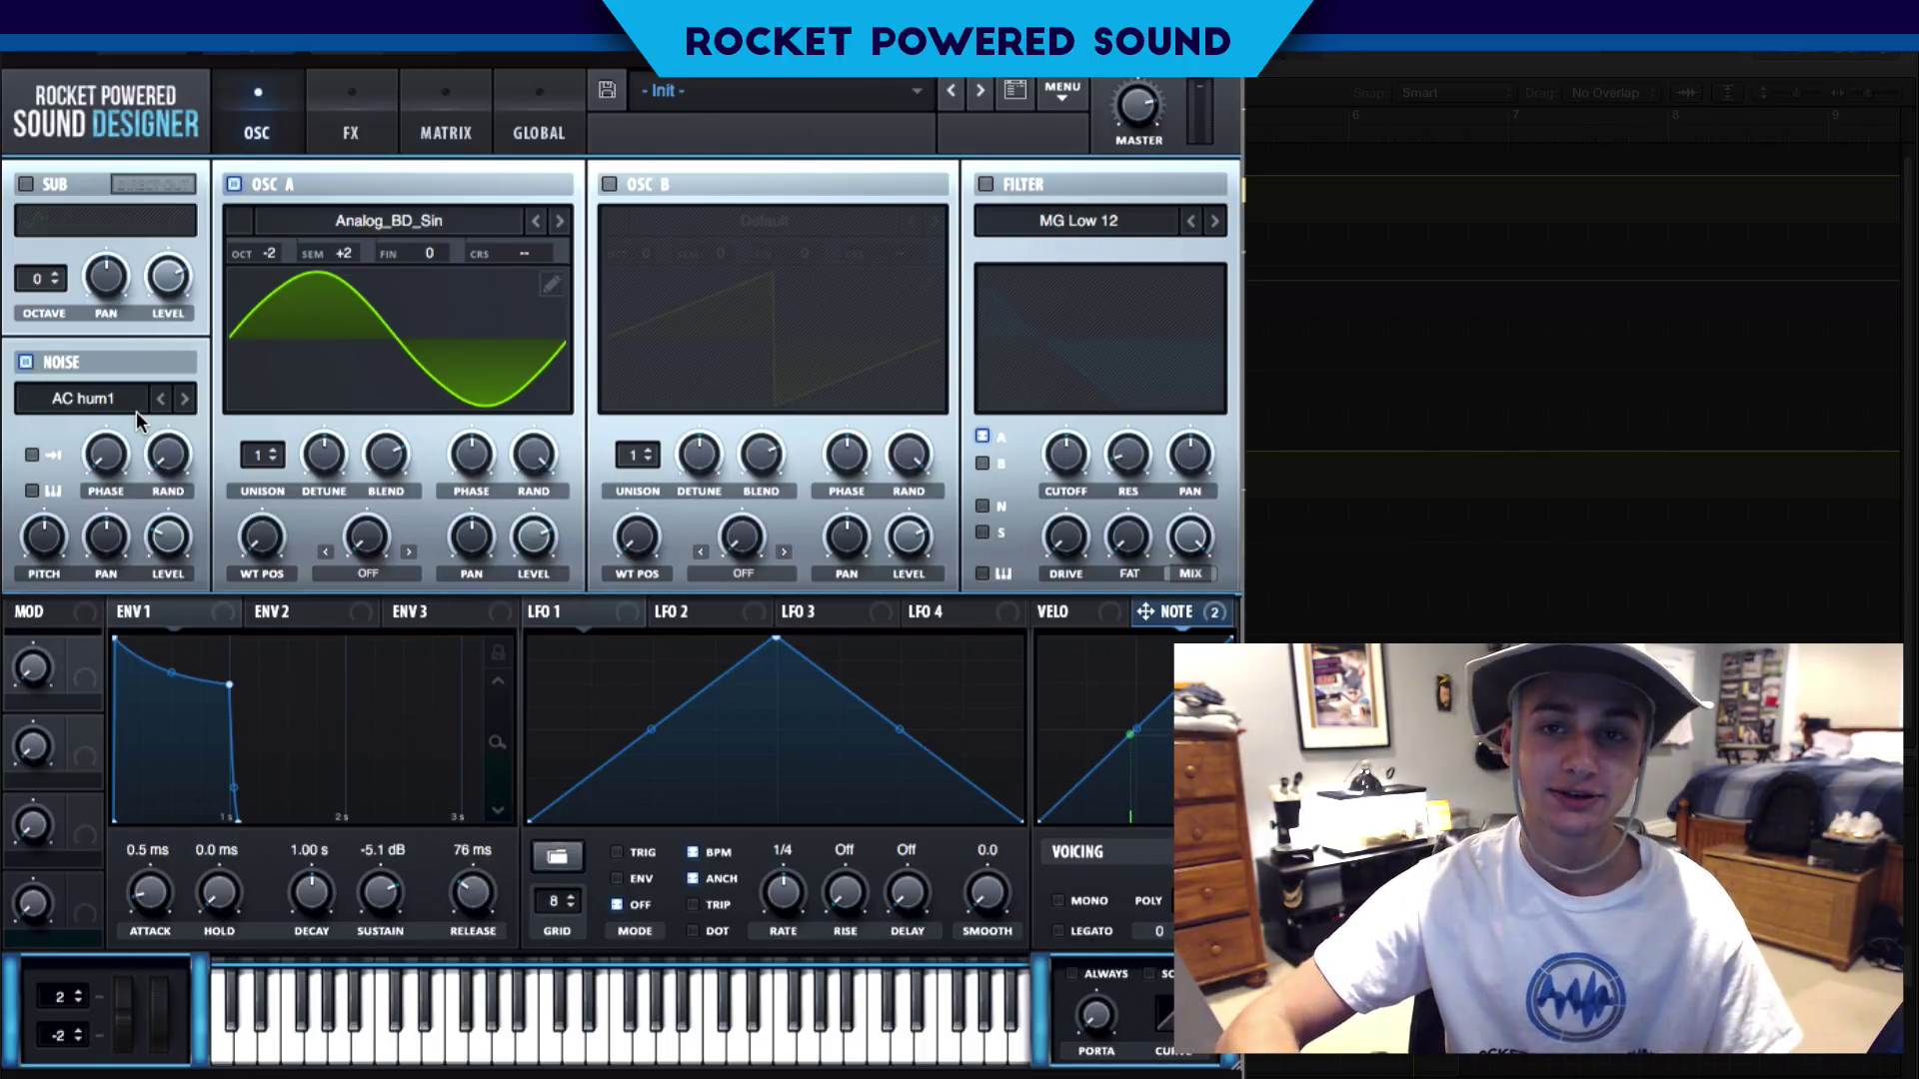